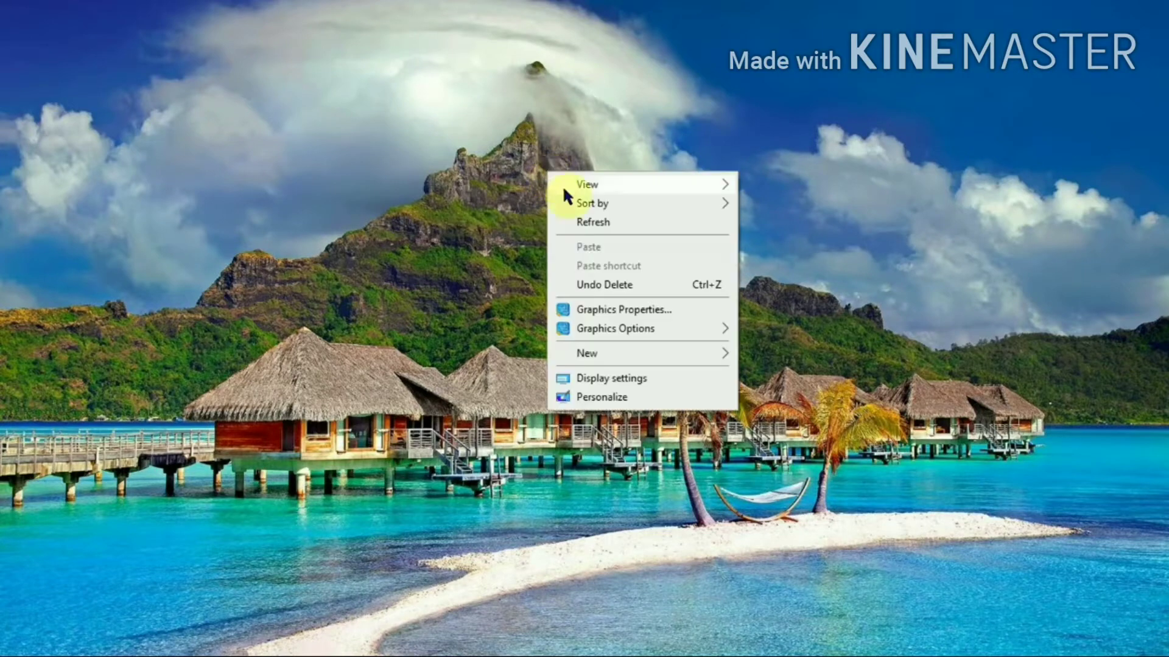
Refresh the Windows desktop repeatedly from its right-click menu
click(585, 220)
right_click(586, 220)
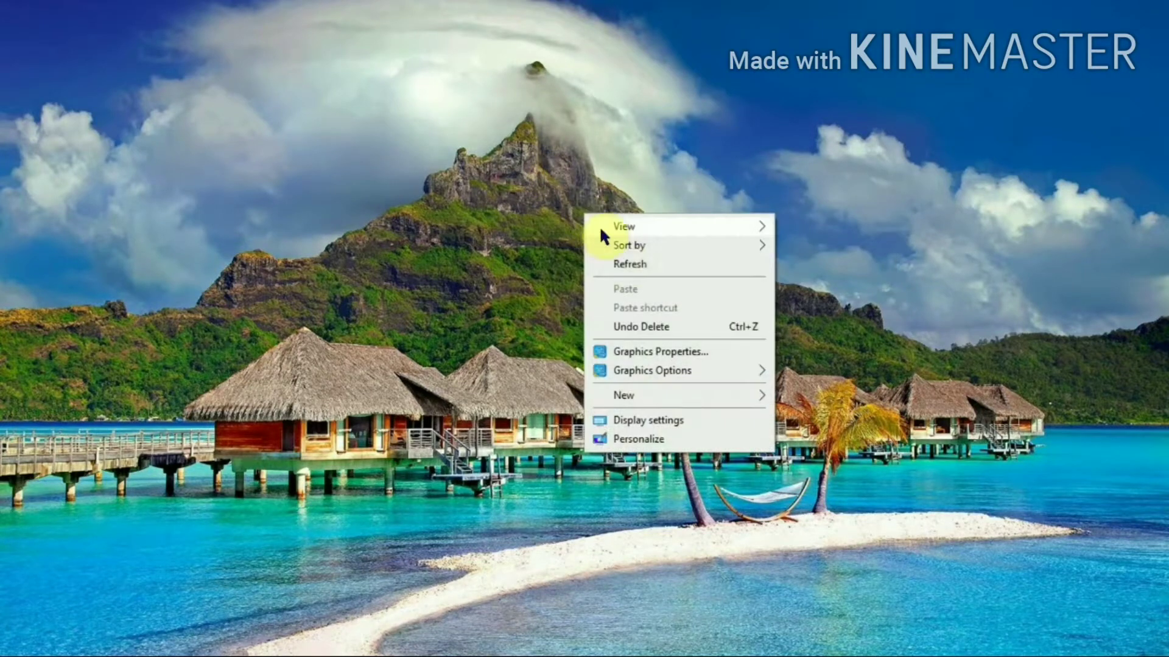
click(627, 264)
right_click(628, 275)
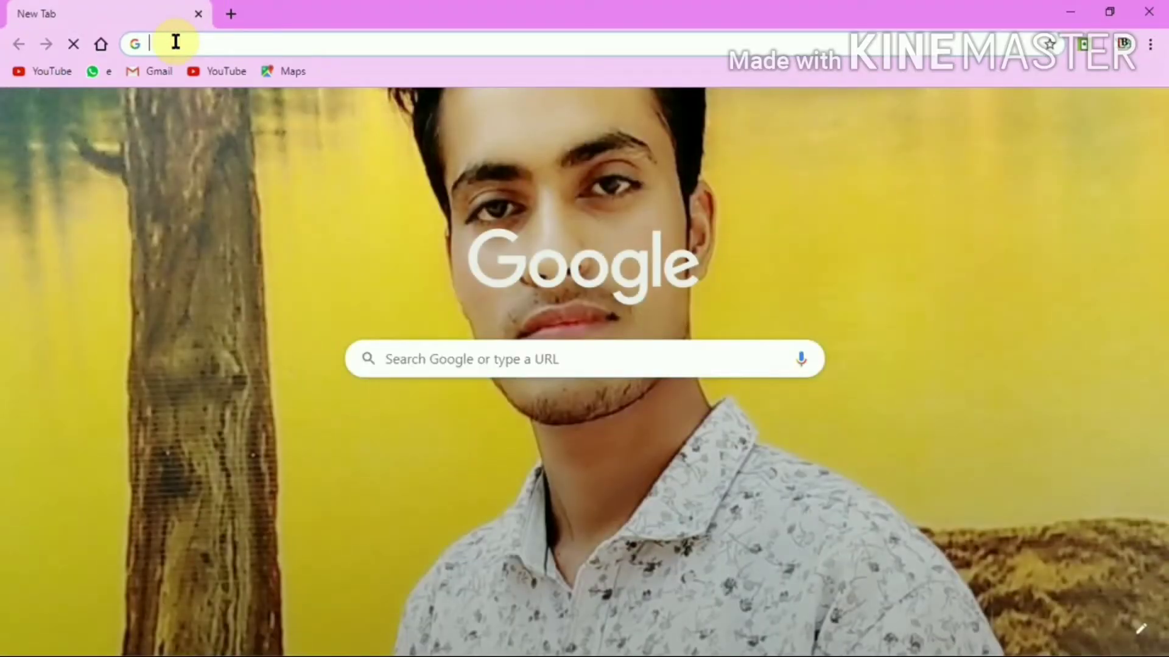
text(tezuadmissions.in)
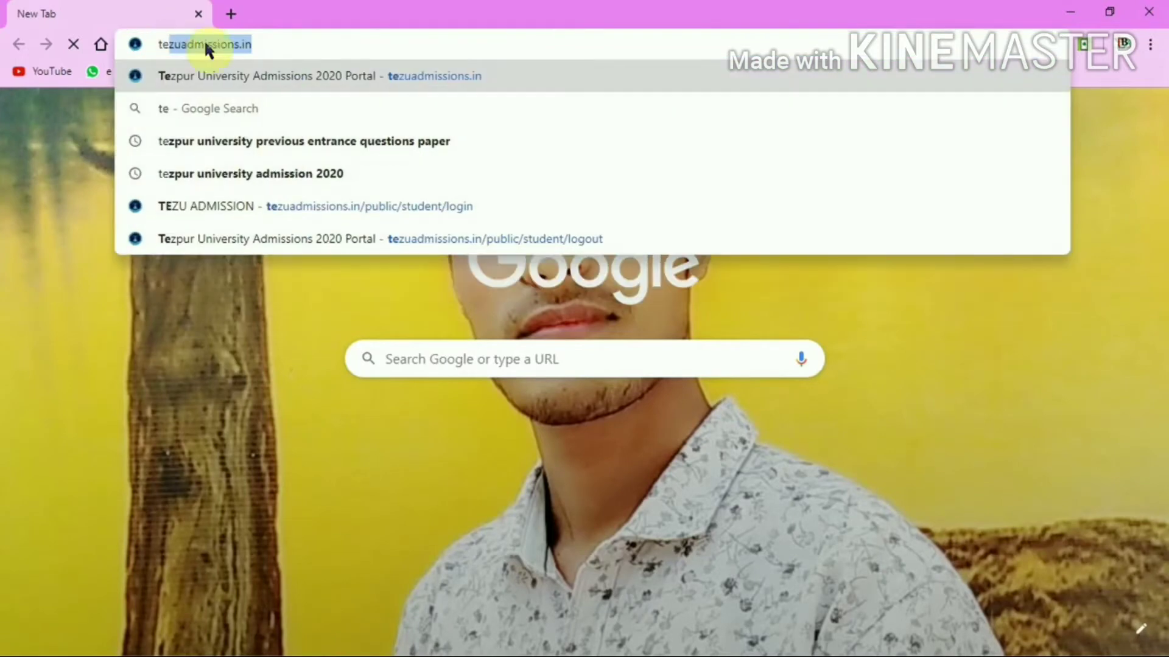
Go to tezuadmissions.in and open the Tezpur University Admissions 2020 Portal
click(289, 44)
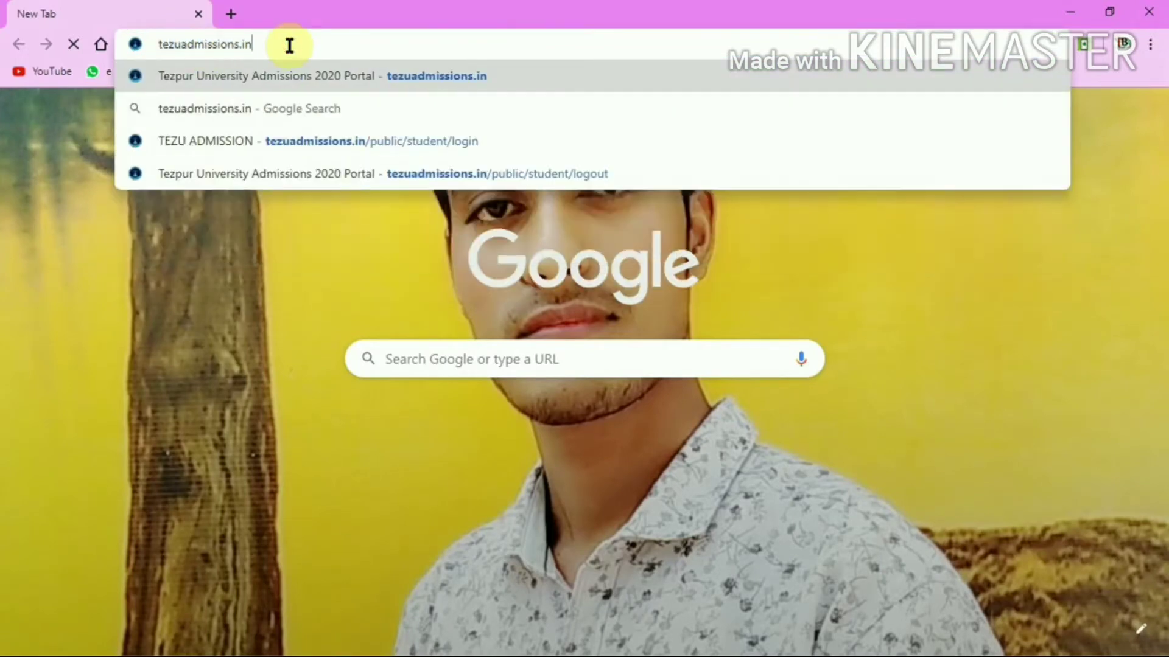
click(330, 73)
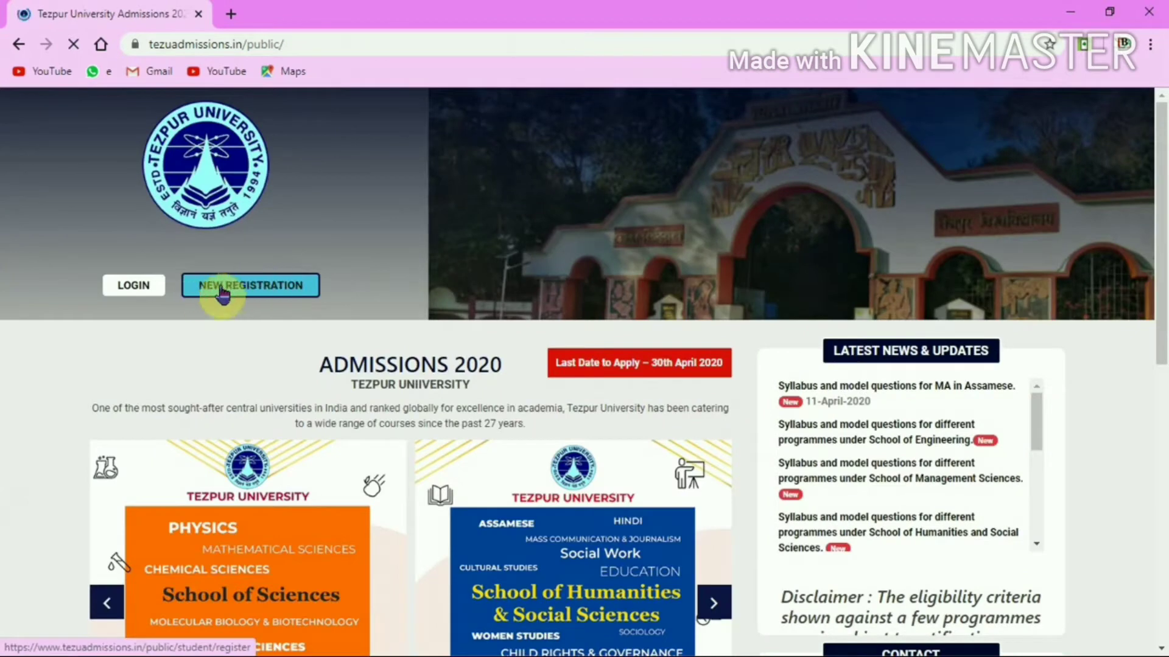
Start a new registration from the portal homepage
click(215, 292)
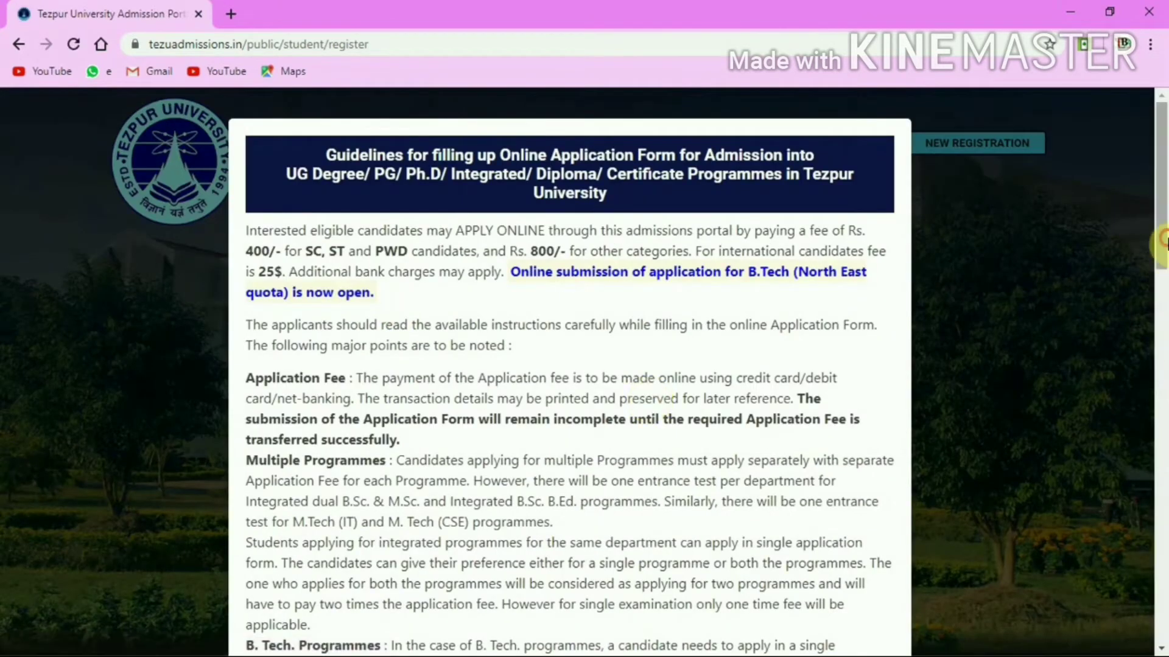
drag(1161, 239, 1162, 630)
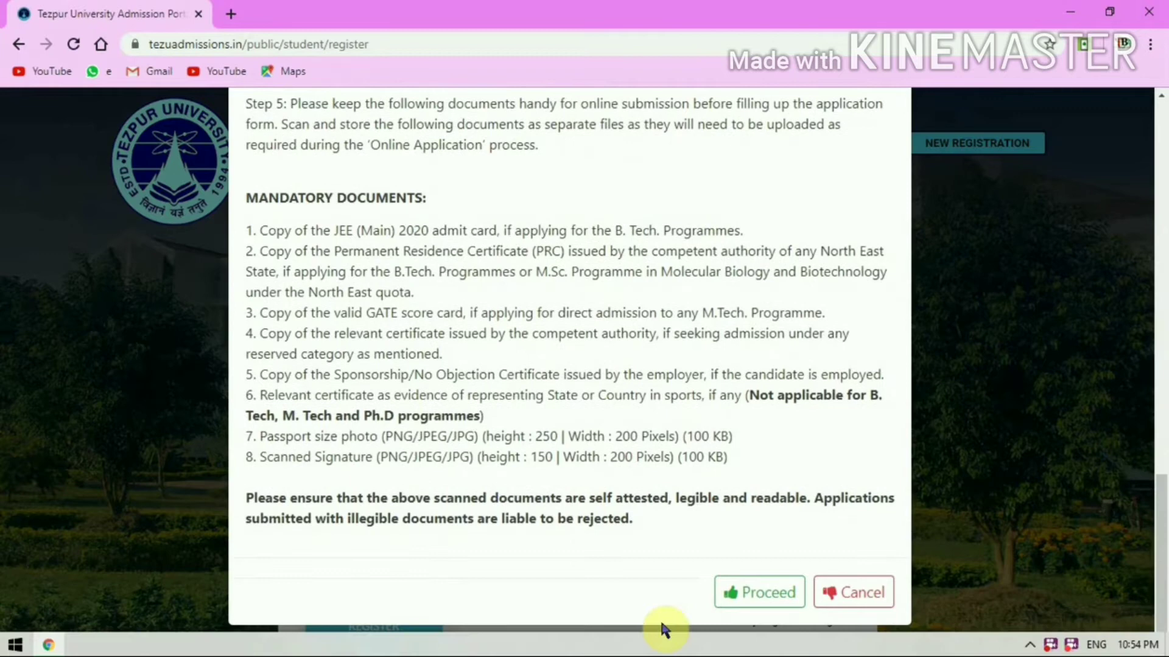
Accept the guidelines and autofill the first, middle (JAMAL) and last names
click(769, 595)
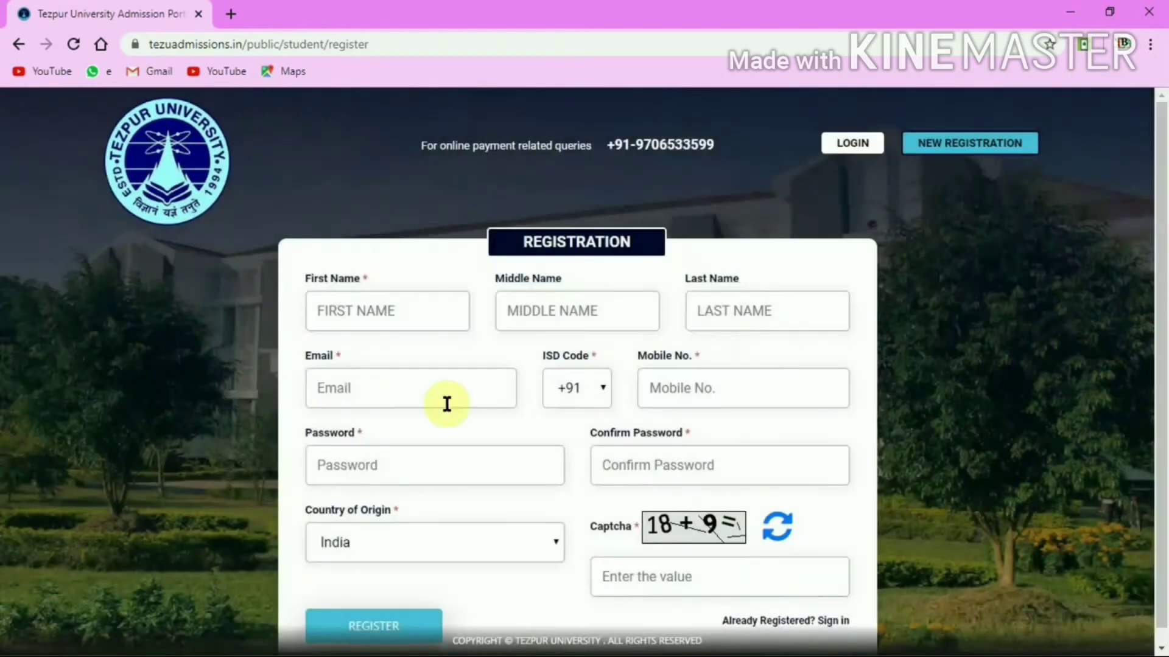
click(374, 311)
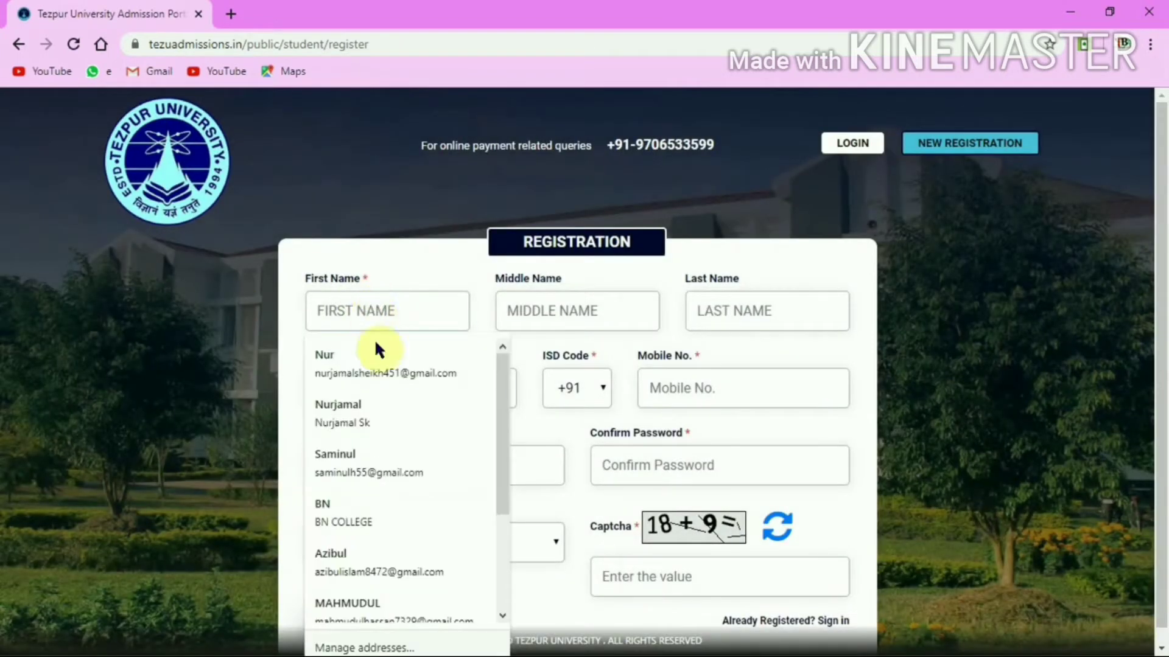
click(381, 364)
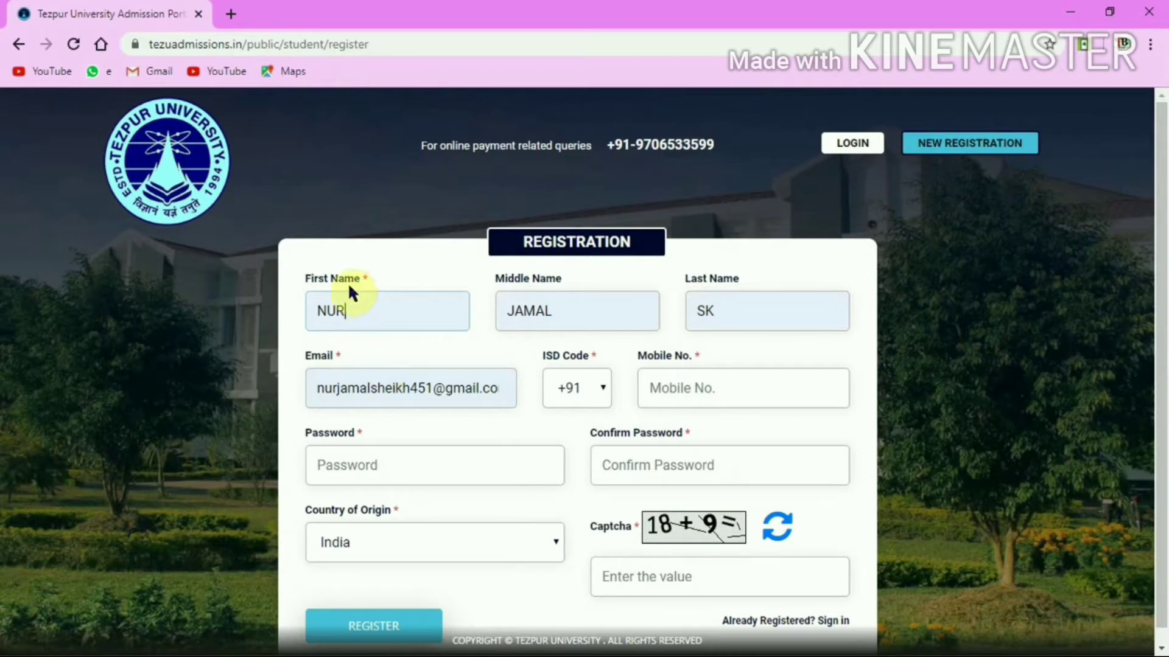
drag(371, 279, 311, 279)
drag(574, 278, 490, 279)
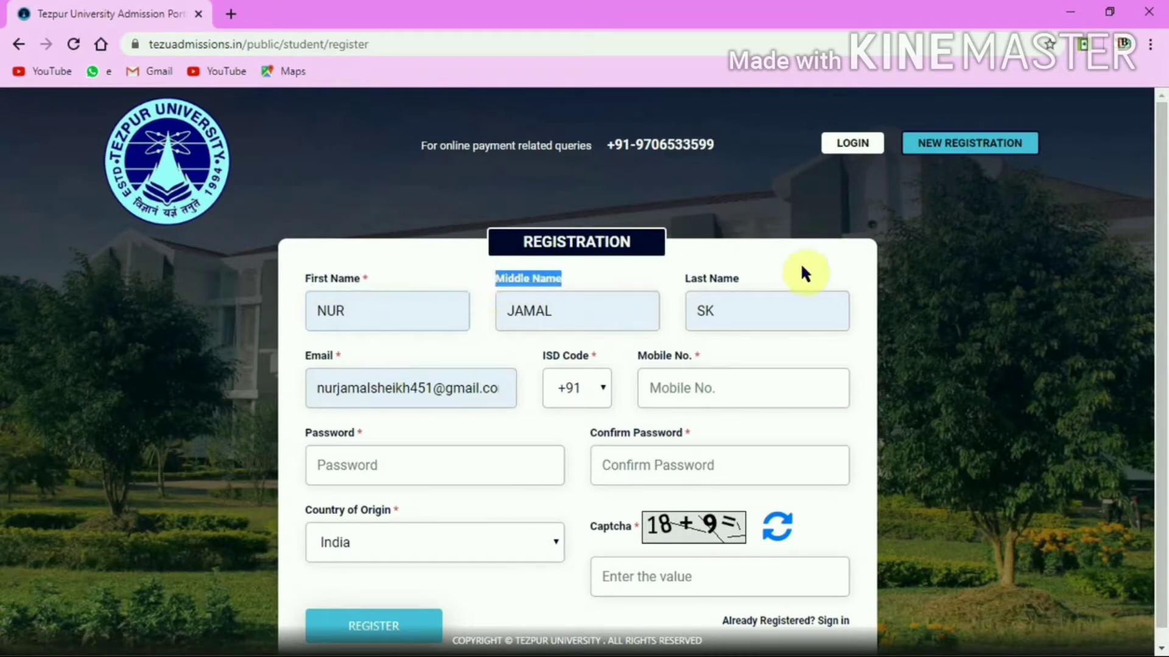
drag(743, 279, 665, 287)
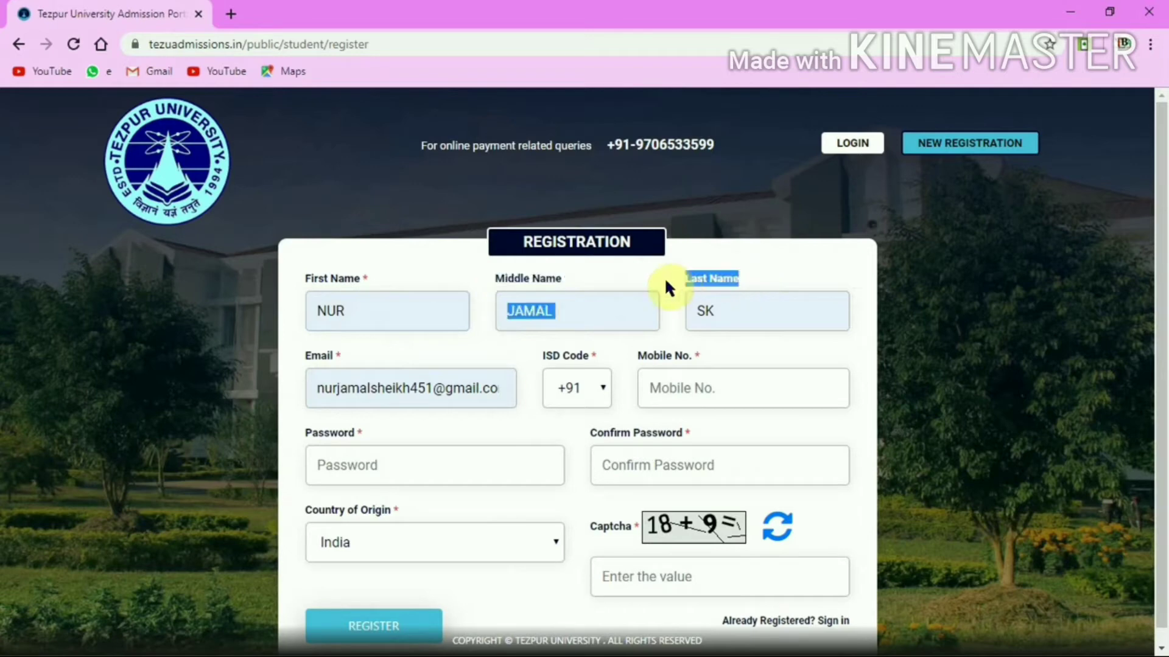
Correct the beginning of the email address and move to Mobile No
click(370, 391)
key(BackSpace)
key(BackSpace)
key(BackSpace)
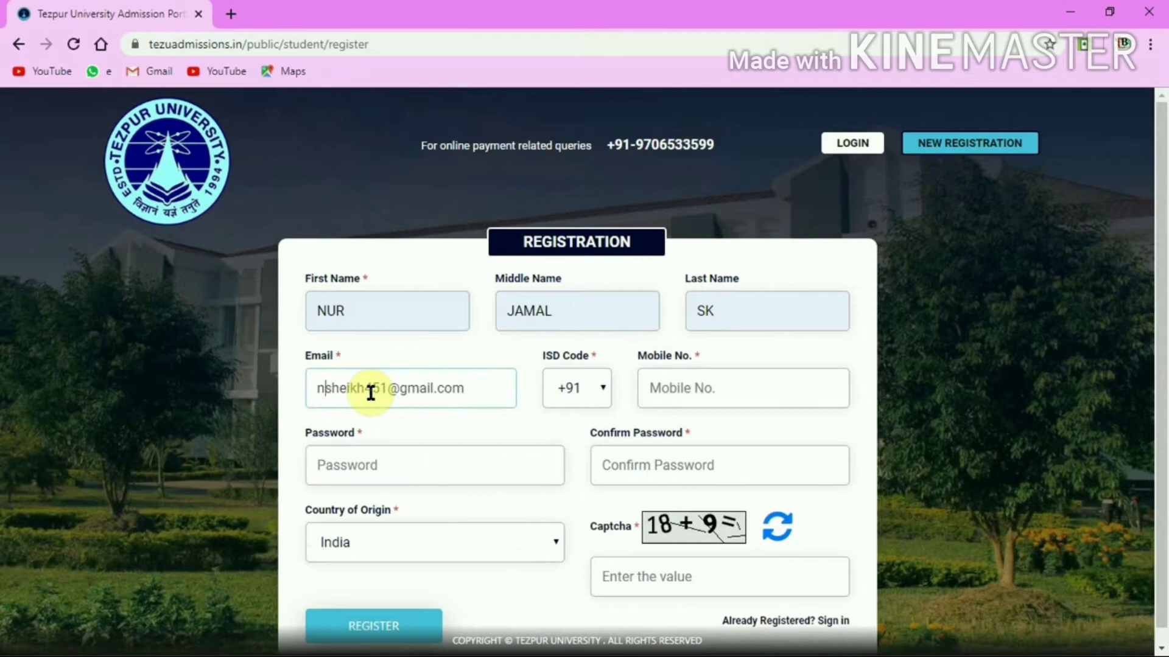
text(ra)
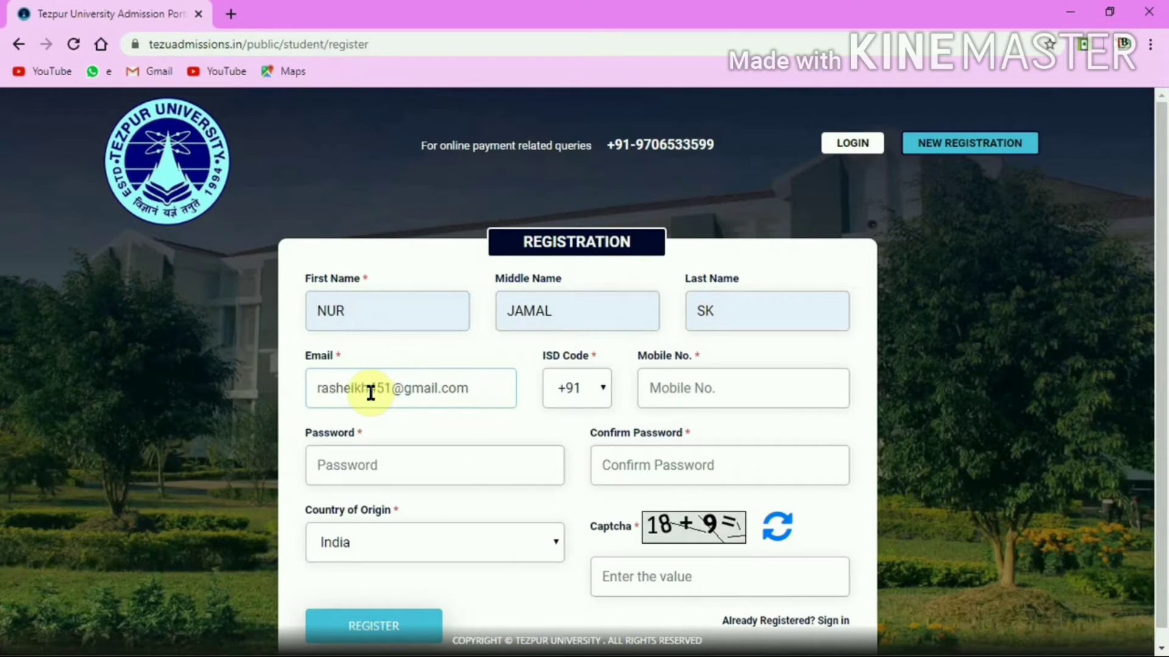
text(jim)
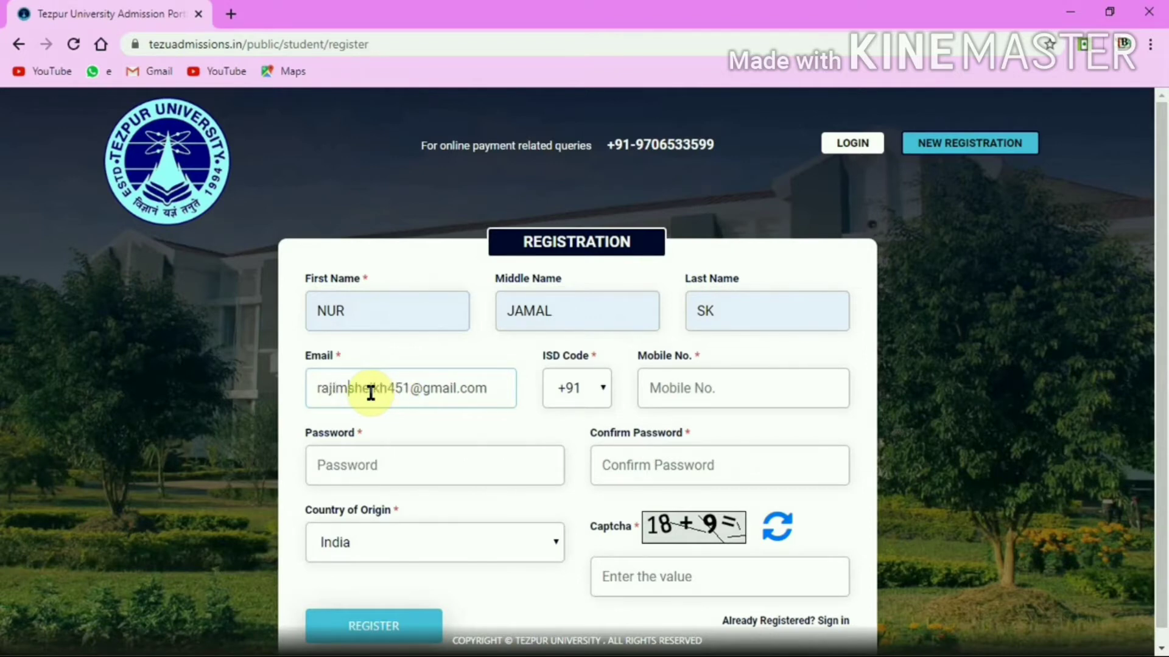
text(ul)
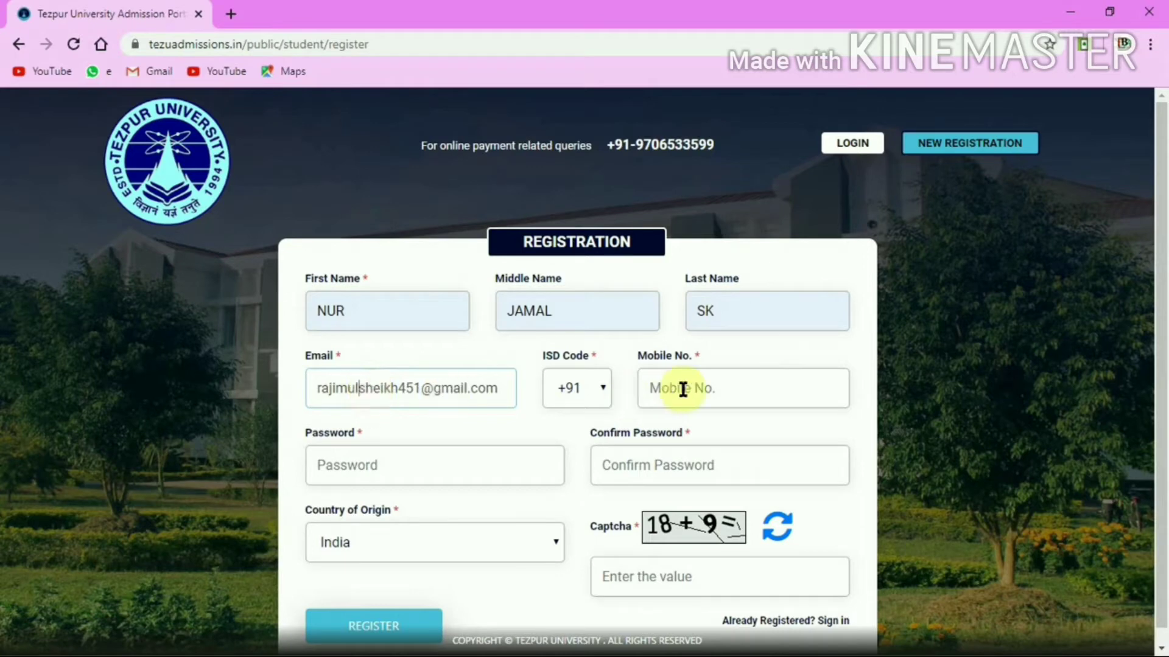
click(683, 389)
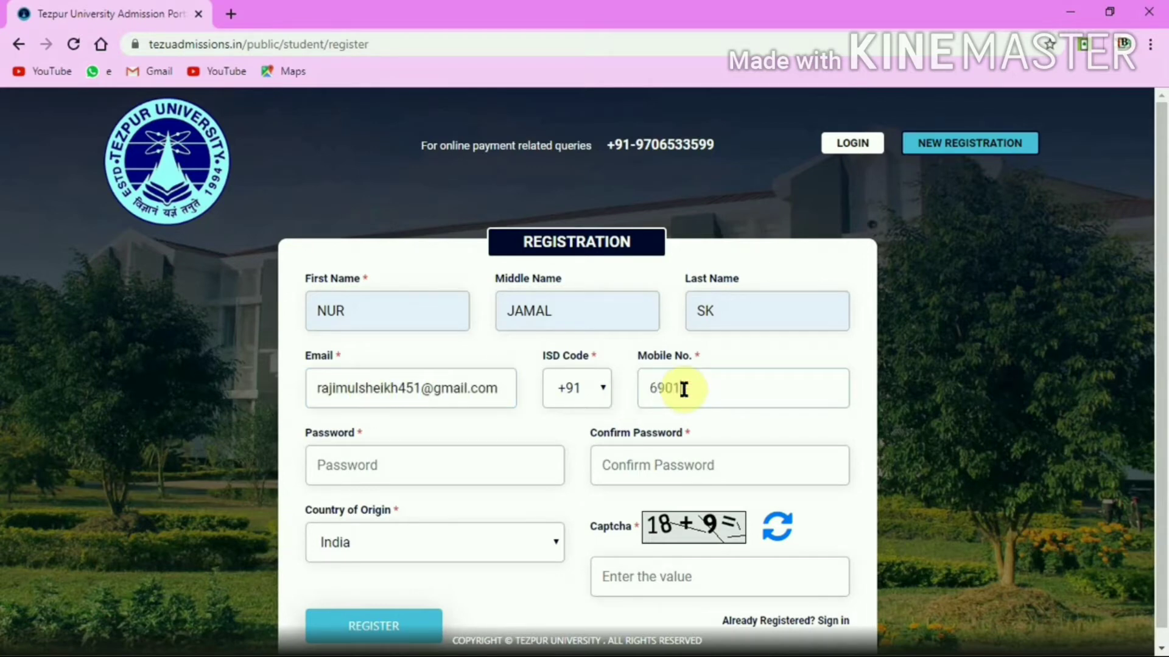
Enter and confirm the password, keep country India, and answer the captcha 27
click(454, 478)
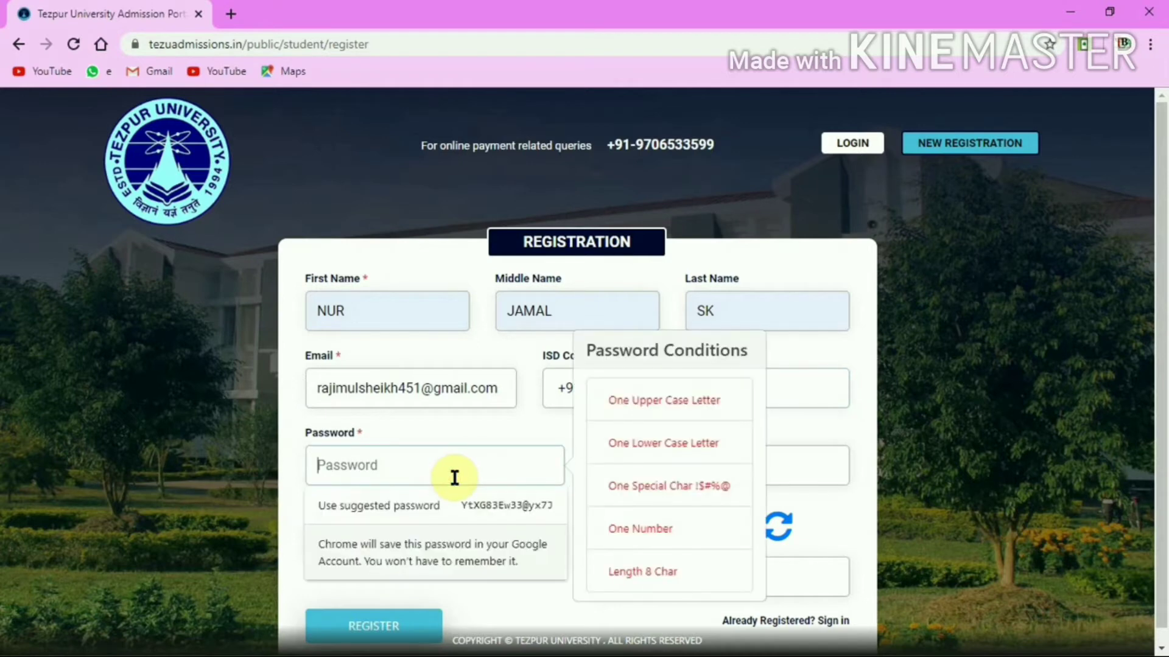
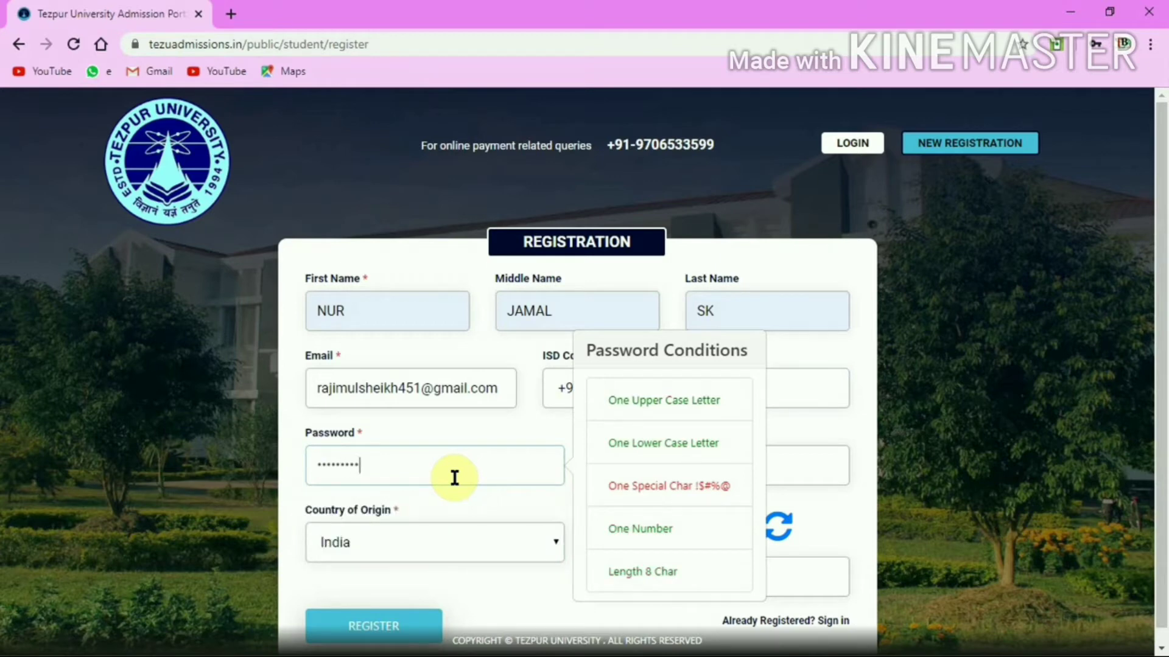
click(817, 467)
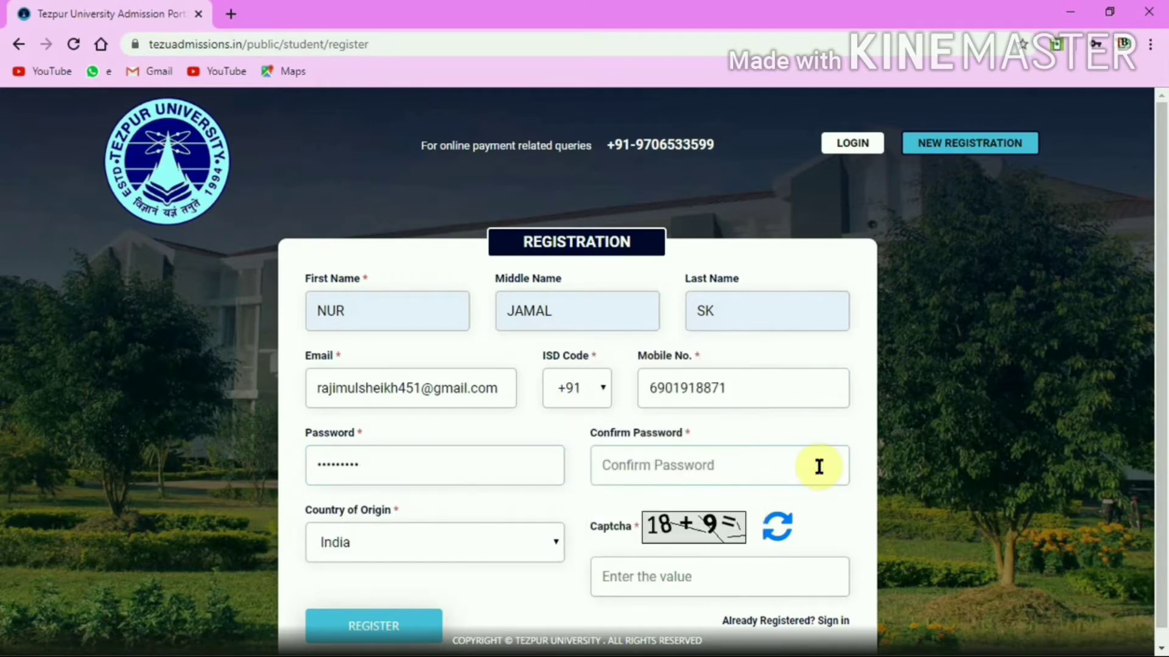
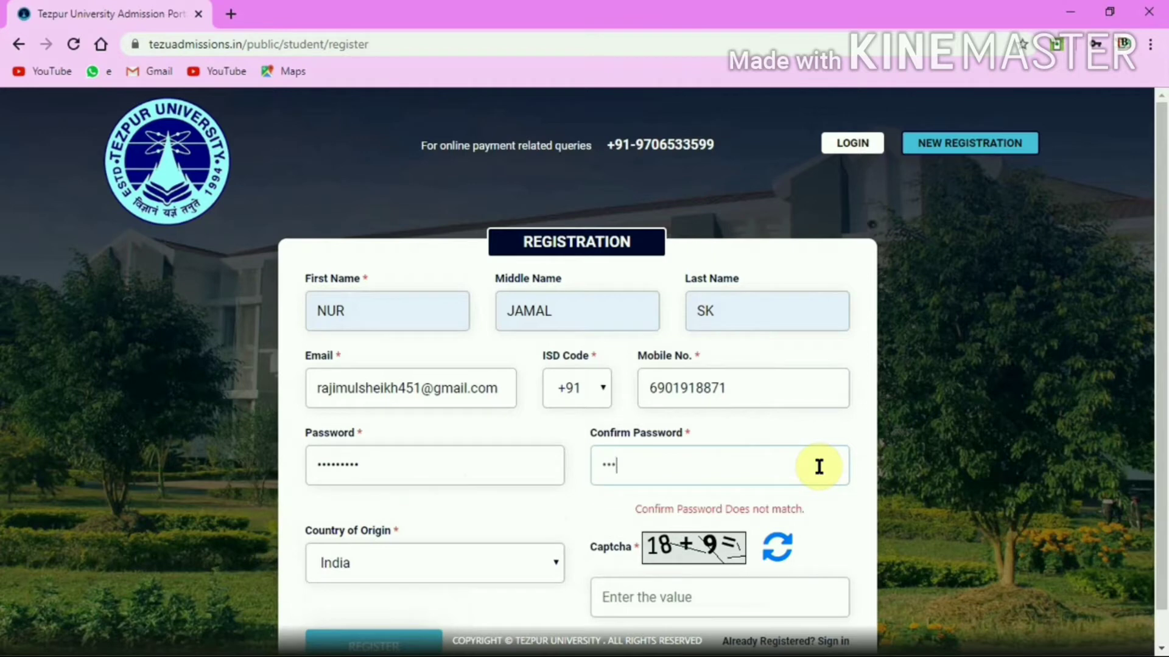
click(501, 547)
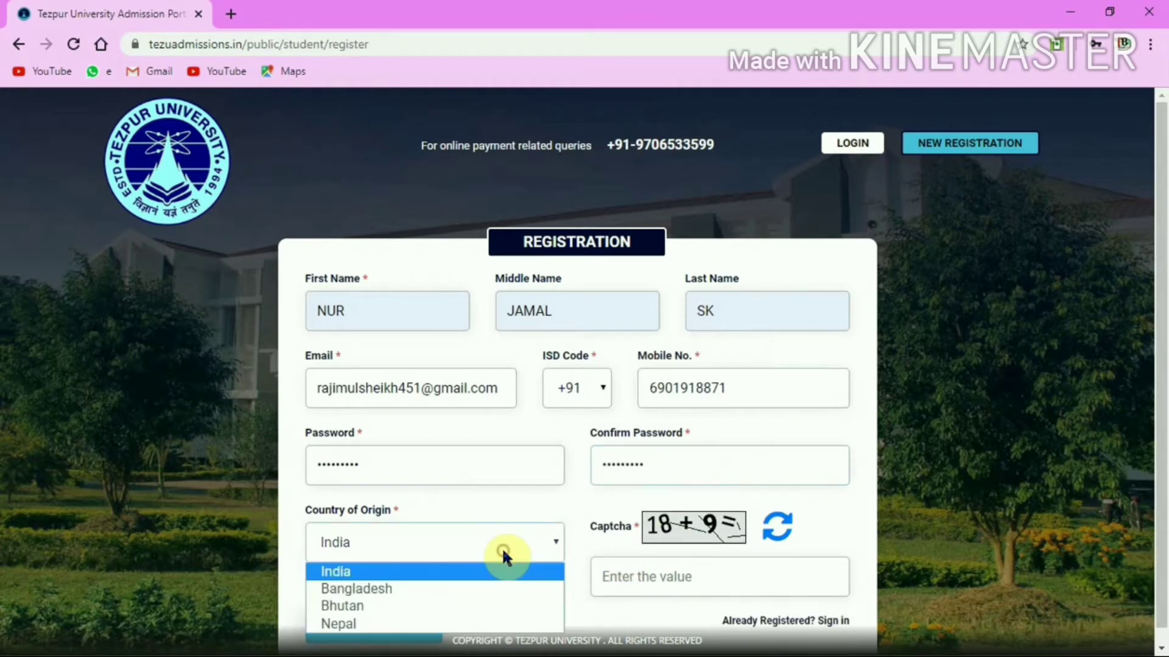
click(490, 571)
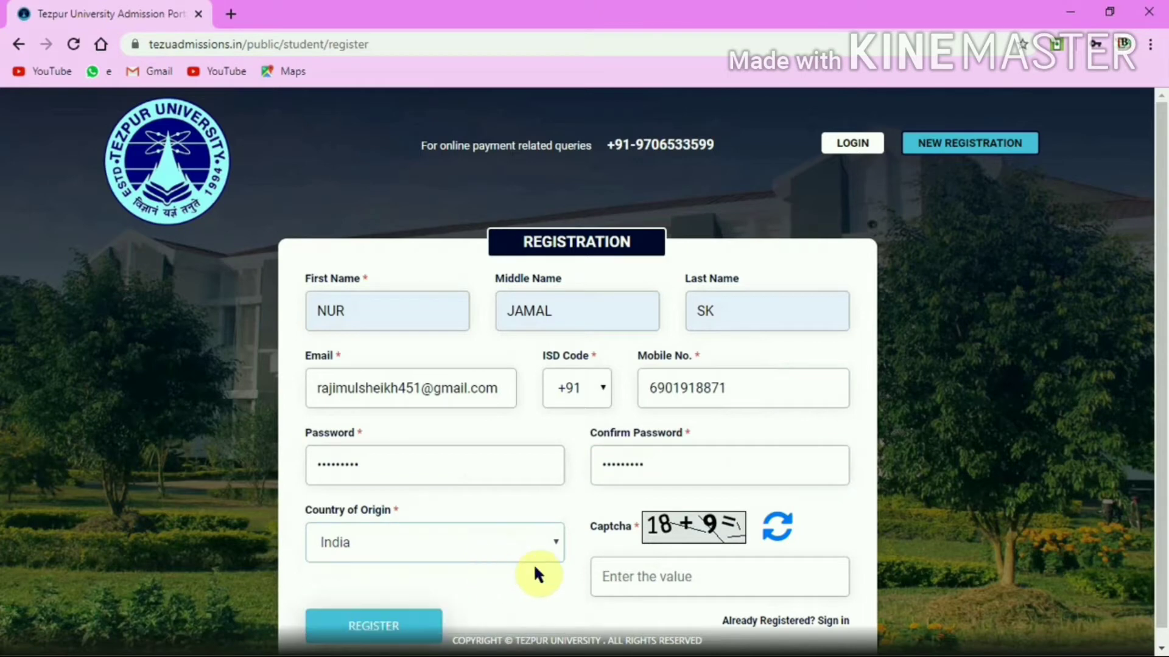
click(709, 569)
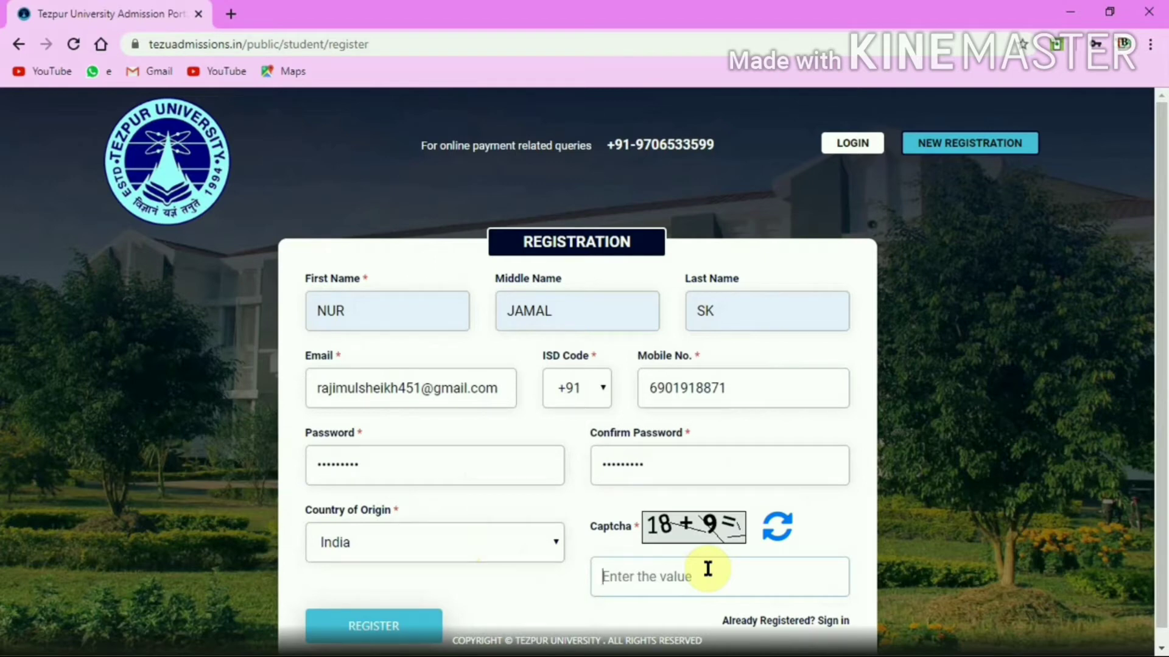
text(2)
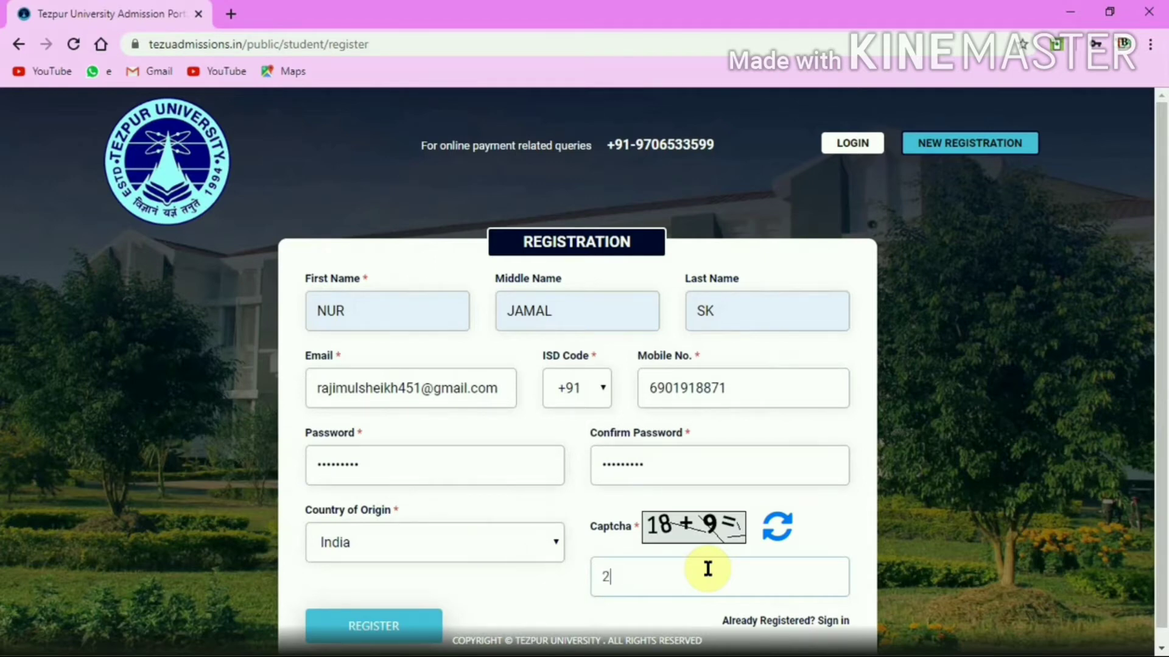
text(7)
click(384, 626)
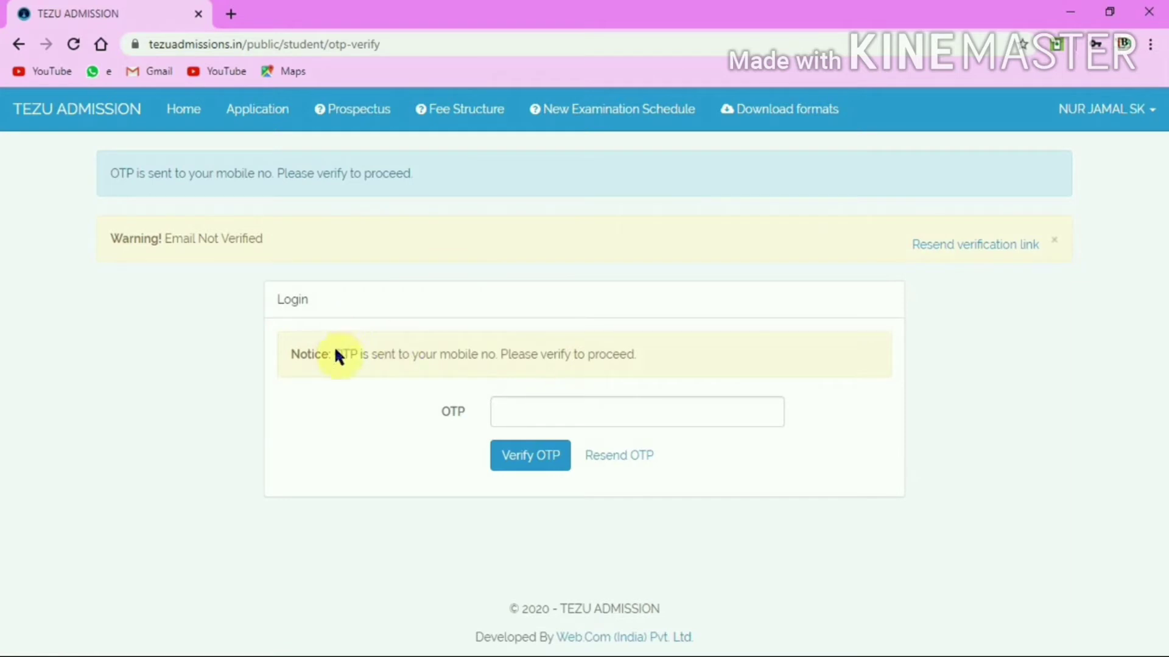
drag(334, 354, 649, 364)
click(589, 403)
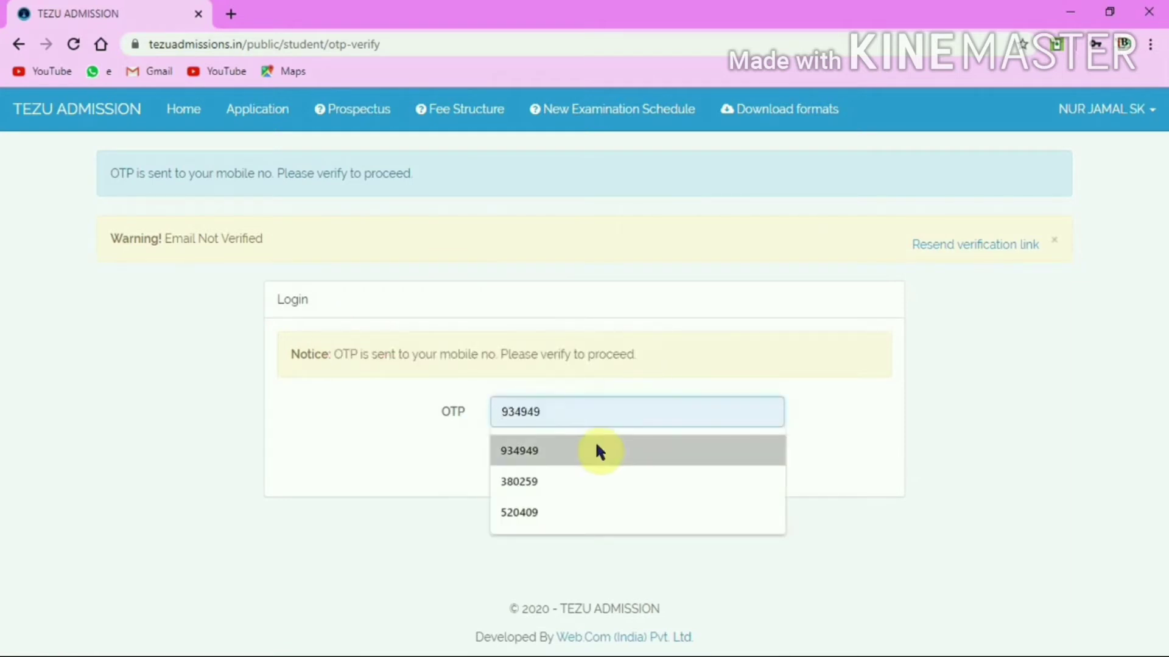
click(594, 447)
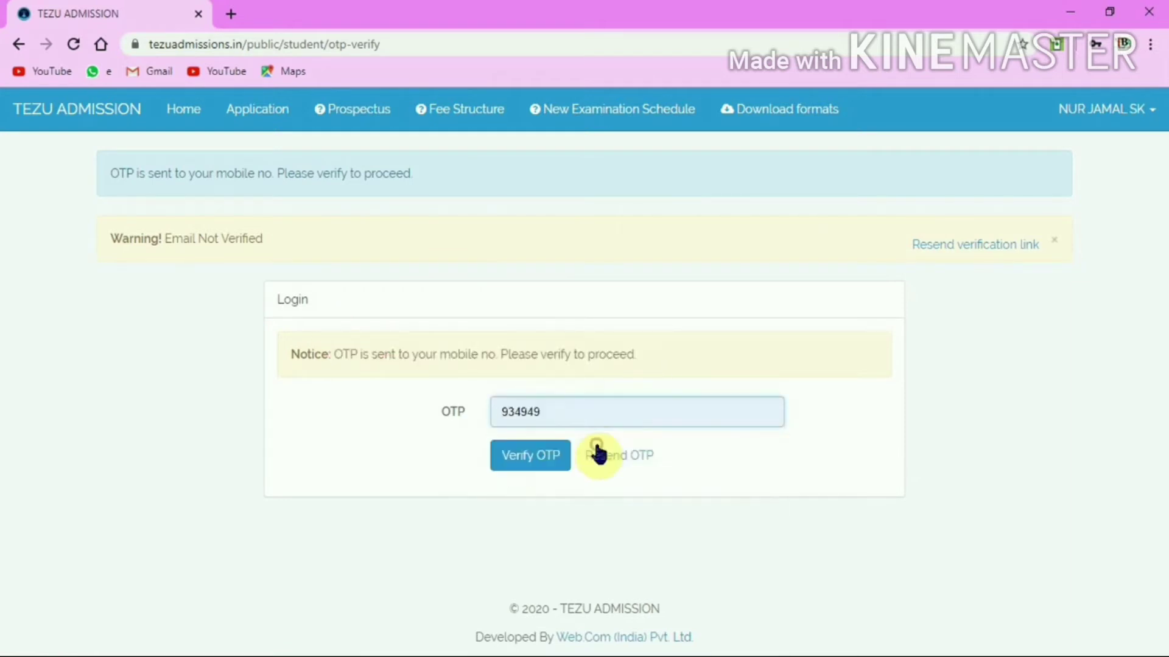
click(546, 461)
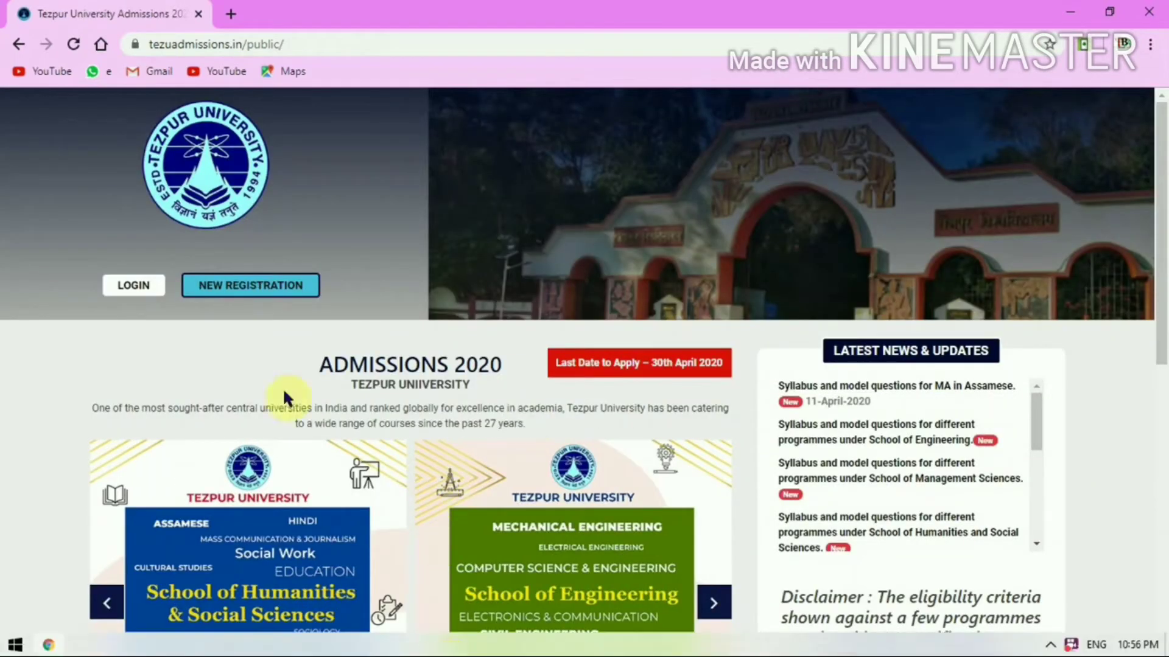
click(147, 290)
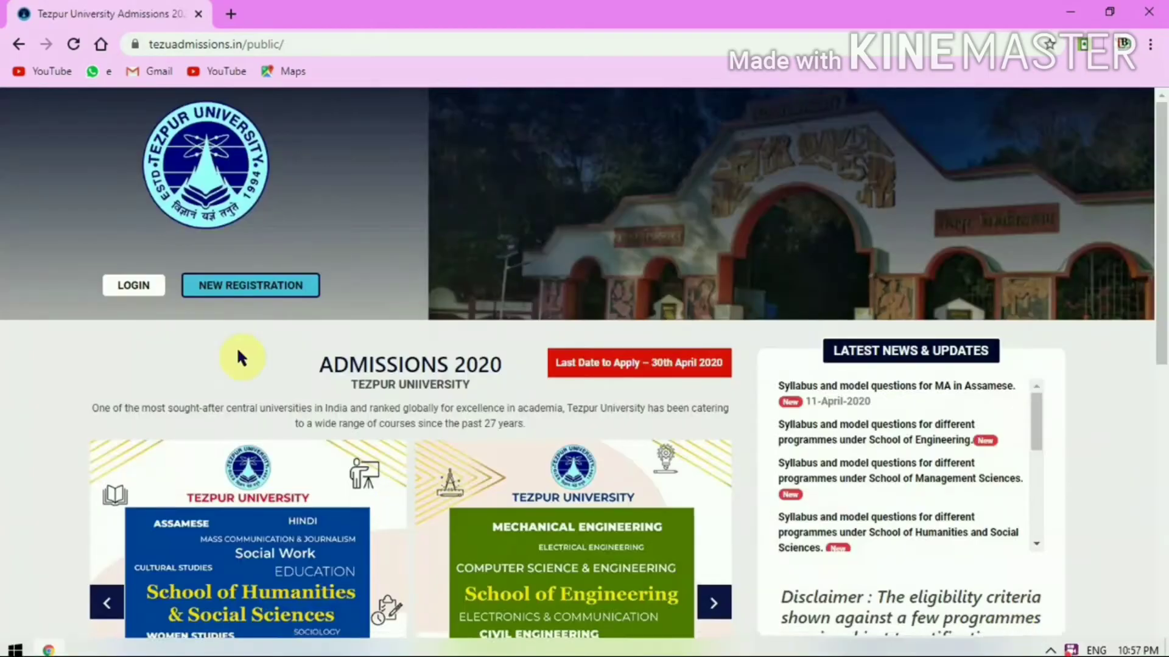
click(123, 289)
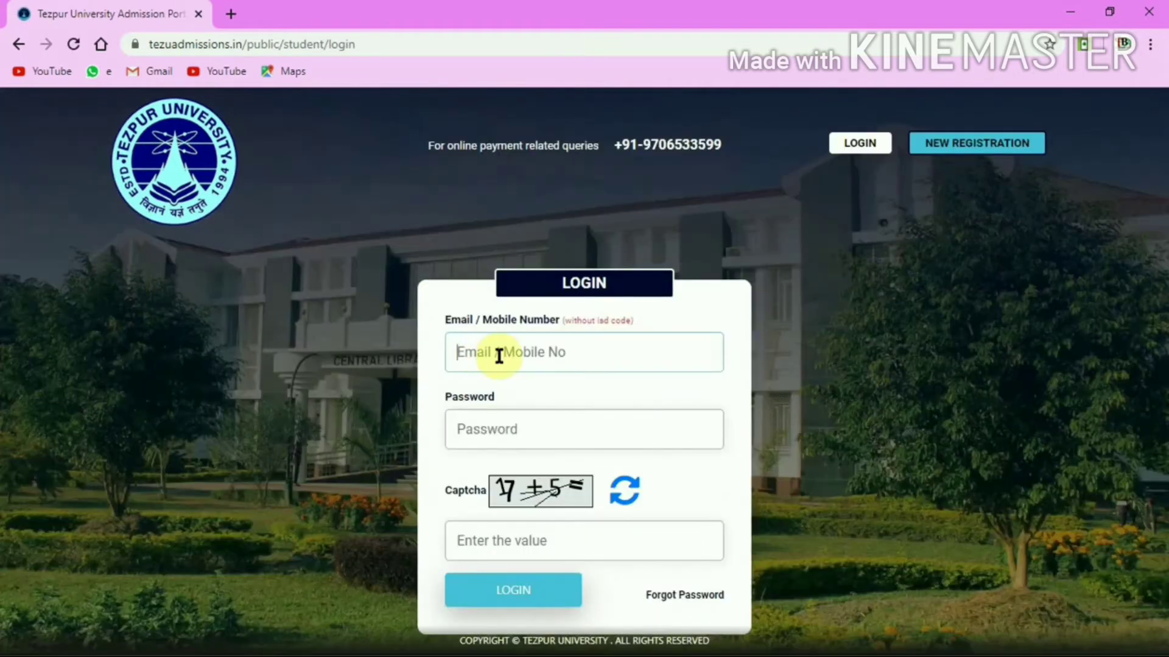
Sign in with the saved email, the password and the captcha answer
click(483, 350)
text(nu)
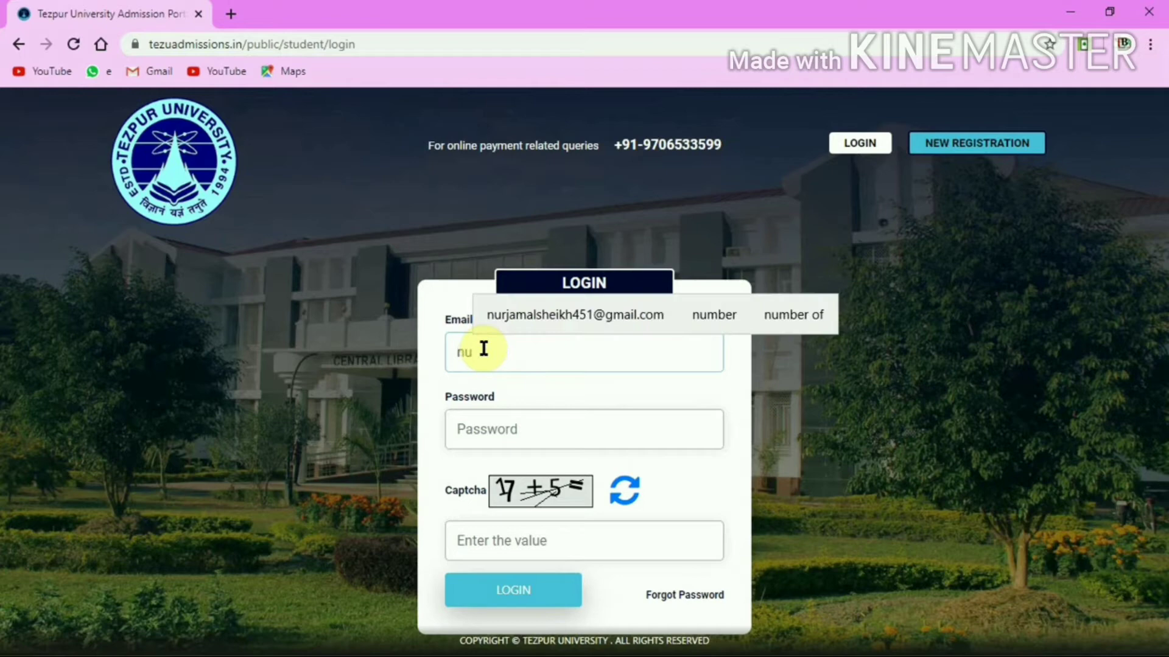
text(r)
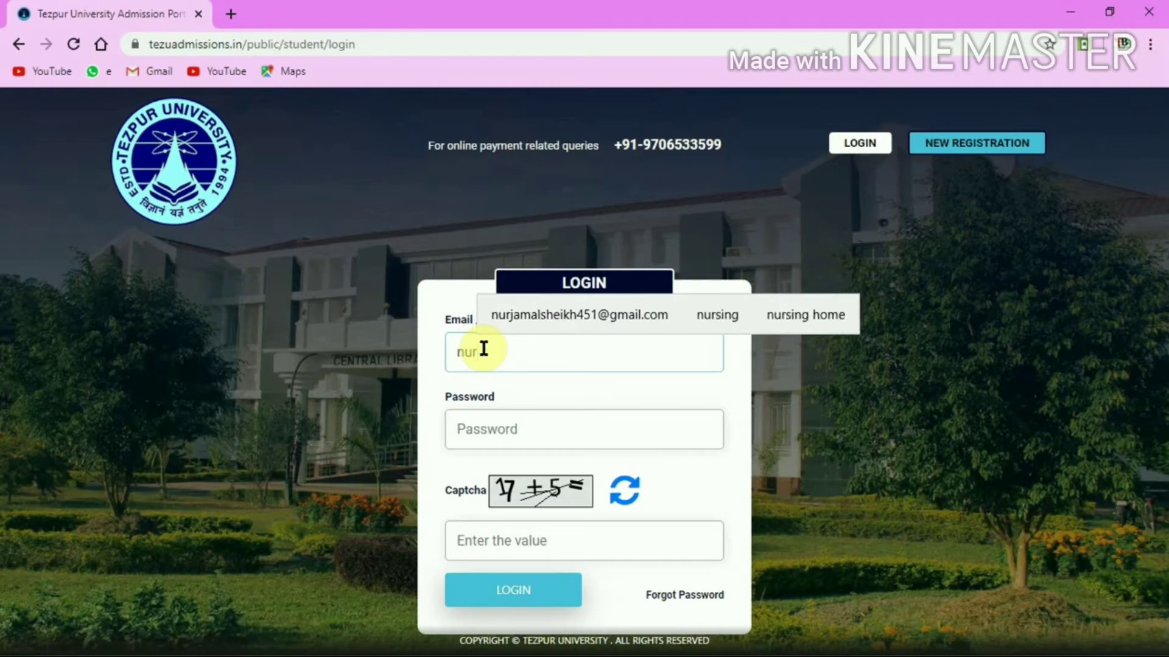
click(520, 314)
click(494, 436)
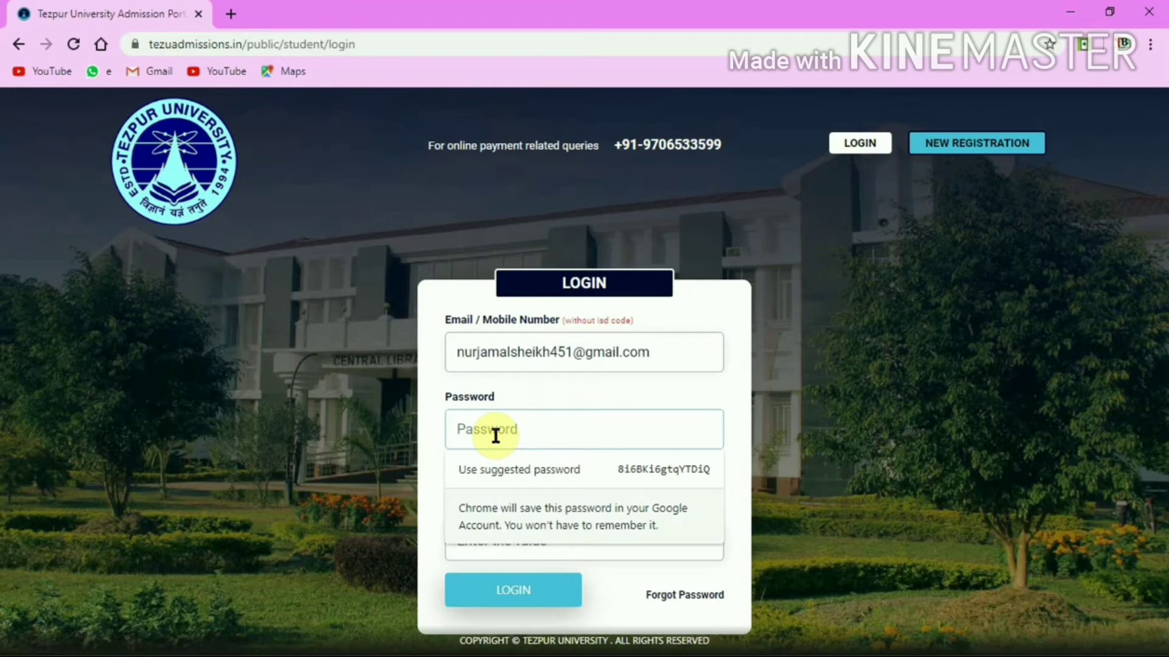
text(**)
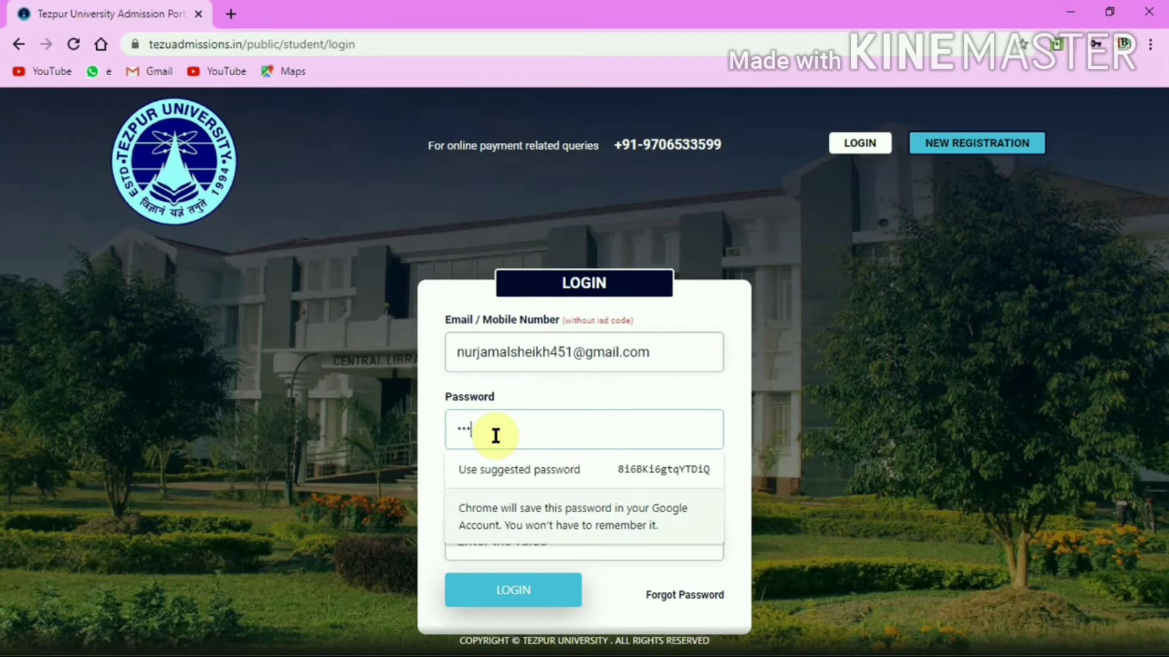
text(******)
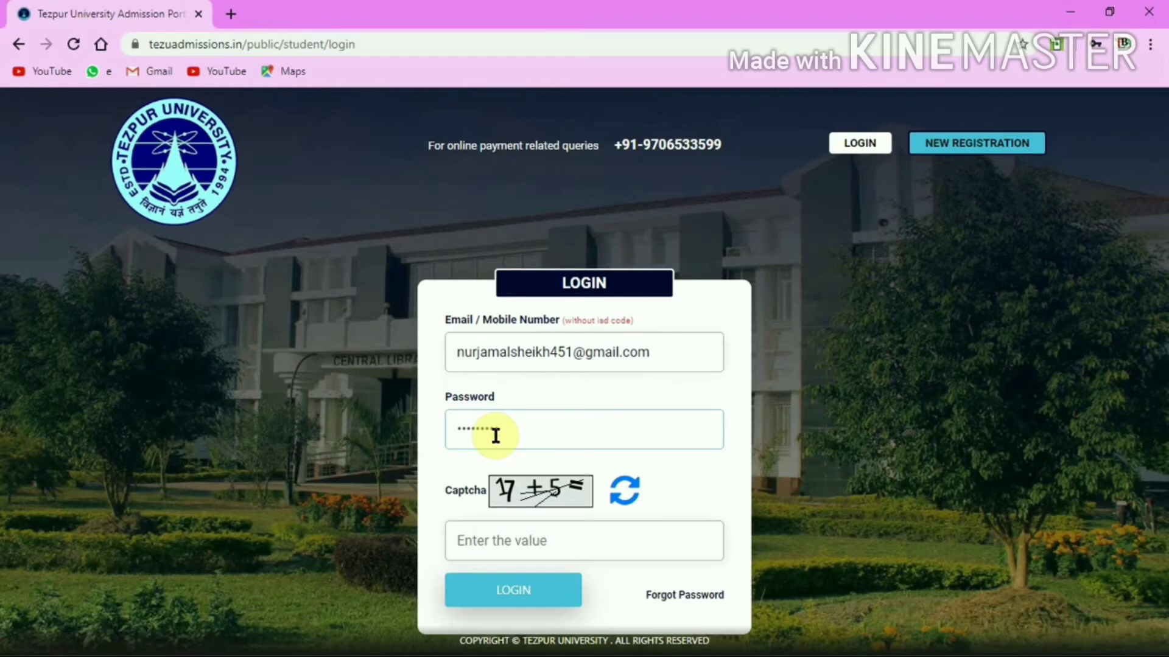
click(508, 546)
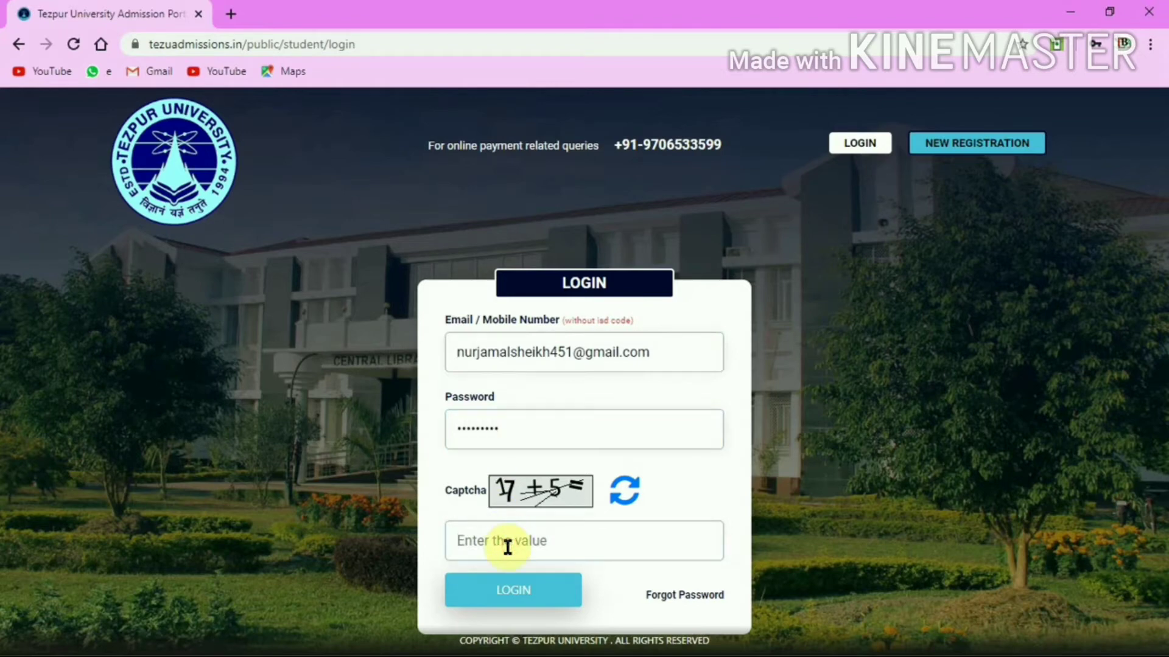
text(2)
text(2)
click(511, 605)
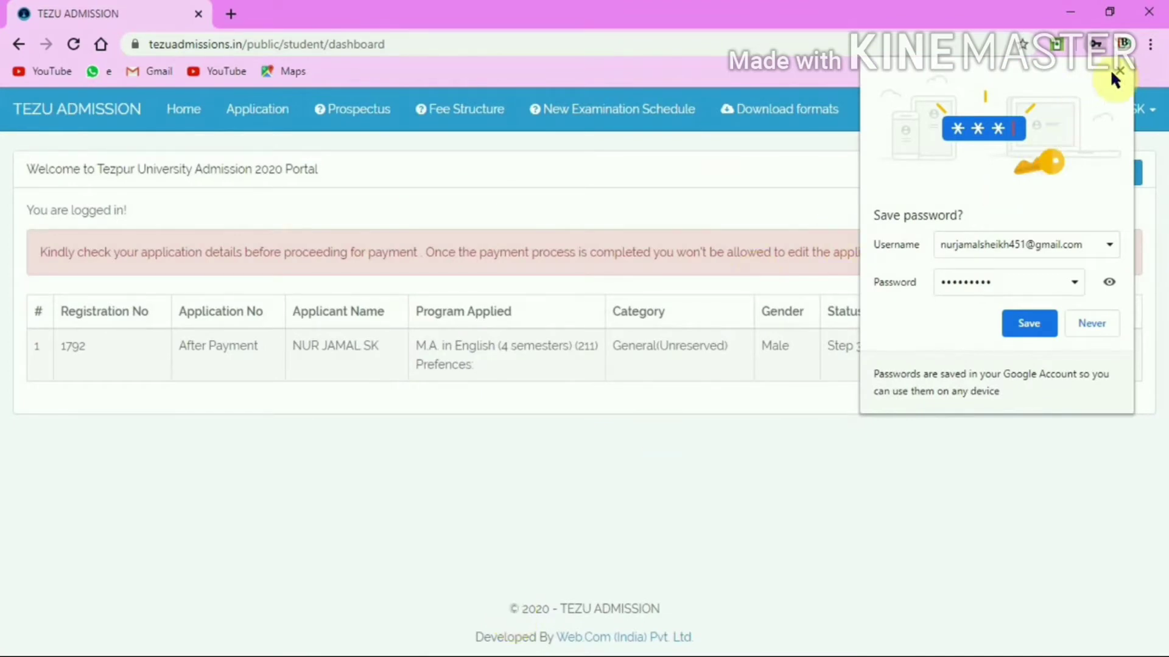
Dismiss Chrome's save-password prompt and choose Apply New Application
click(1118, 71)
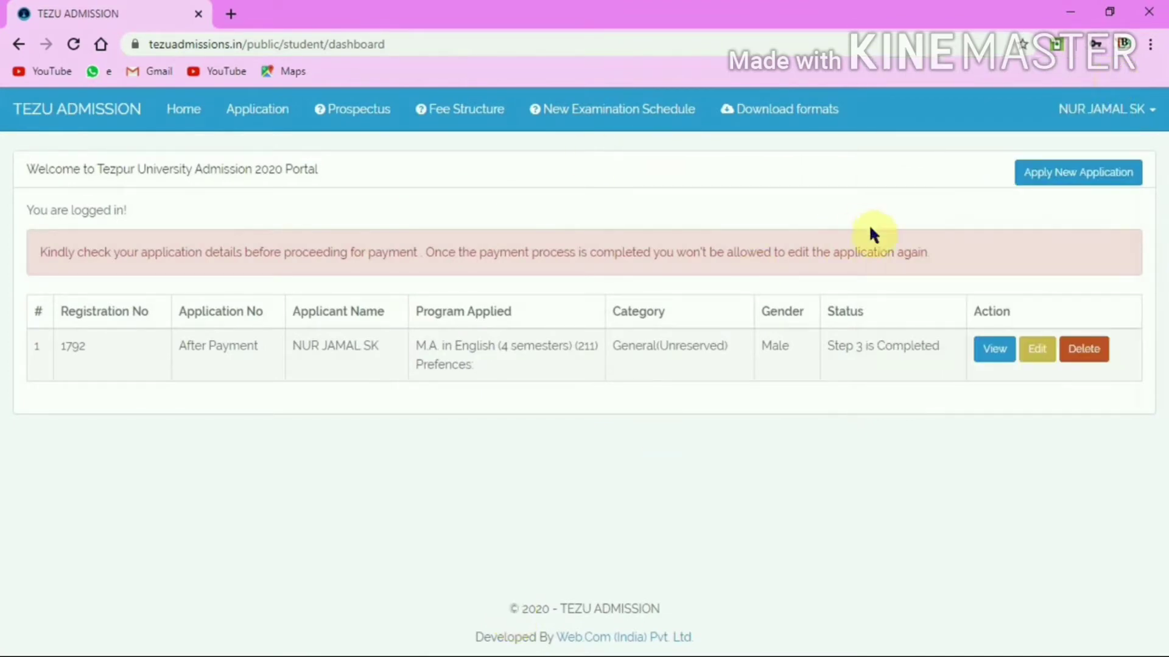
click(1087, 183)
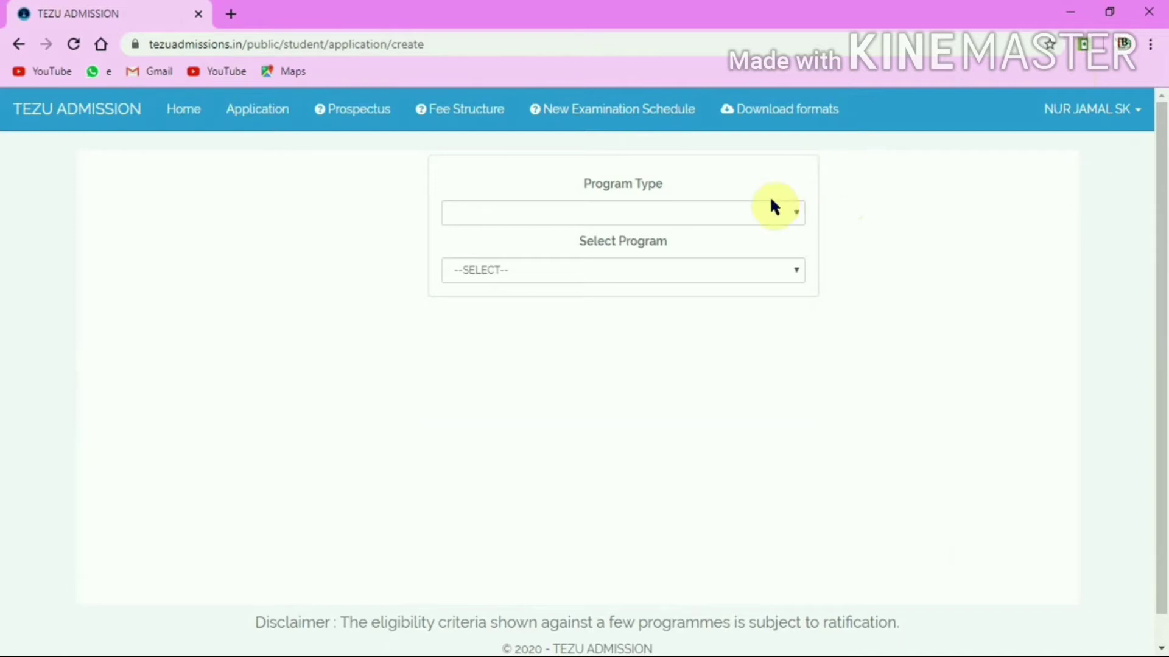
Select M.A. in English (4 semesters), confirm eligibility with I qualify, and continue
click(754, 214)
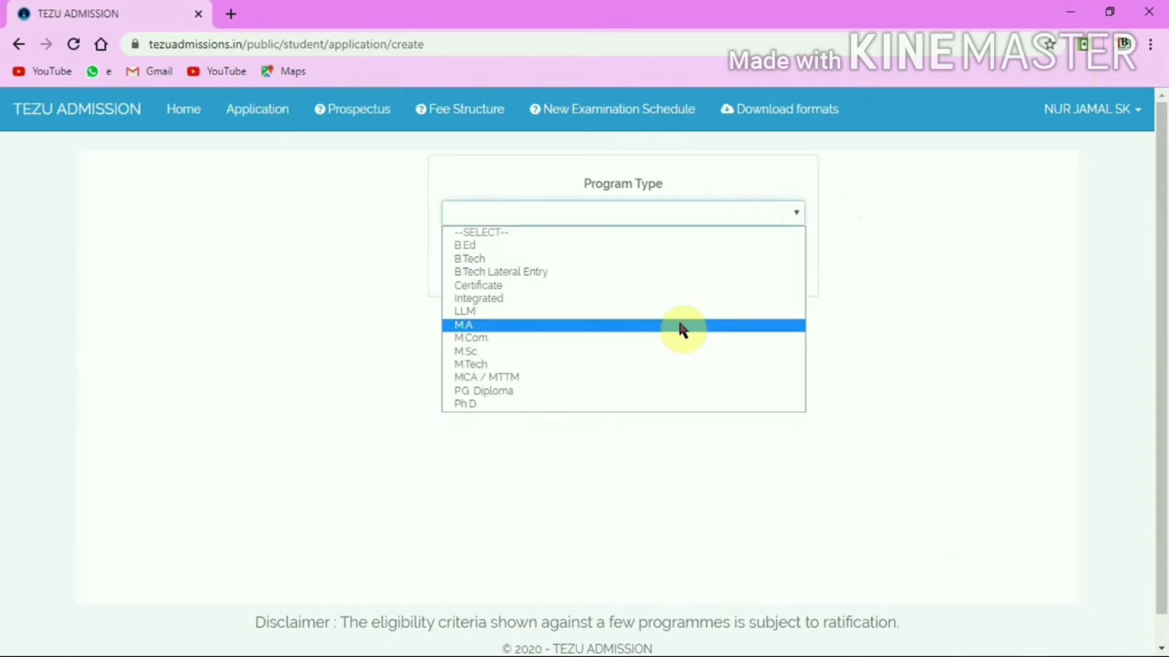
click(681, 325)
click(645, 275)
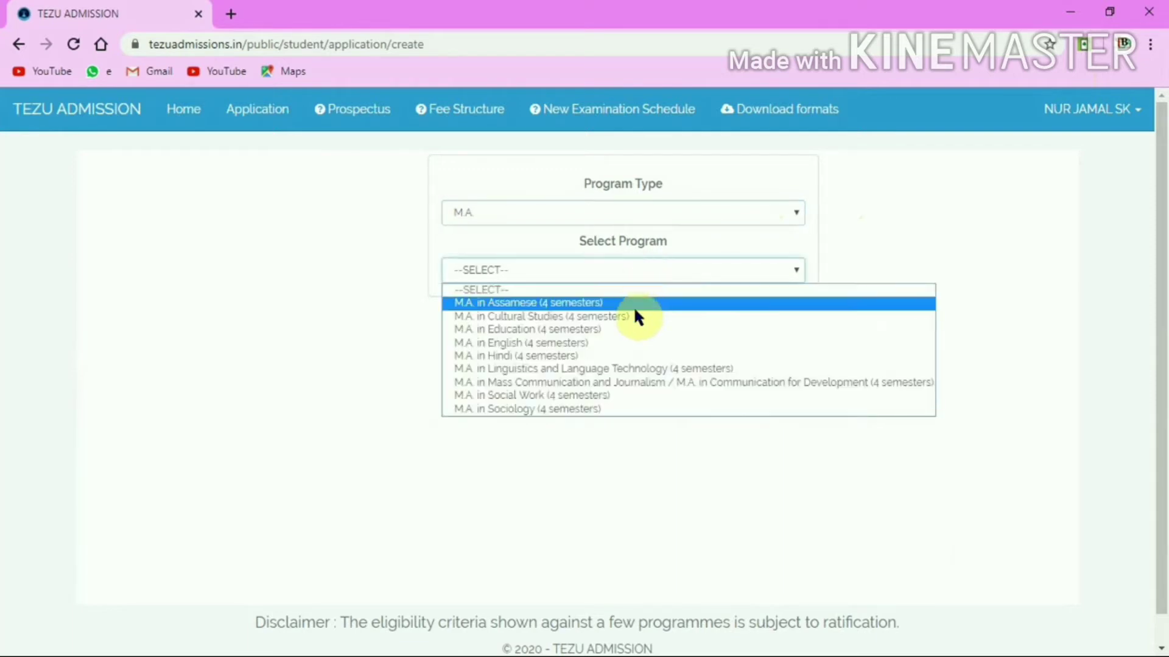
click(635, 344)
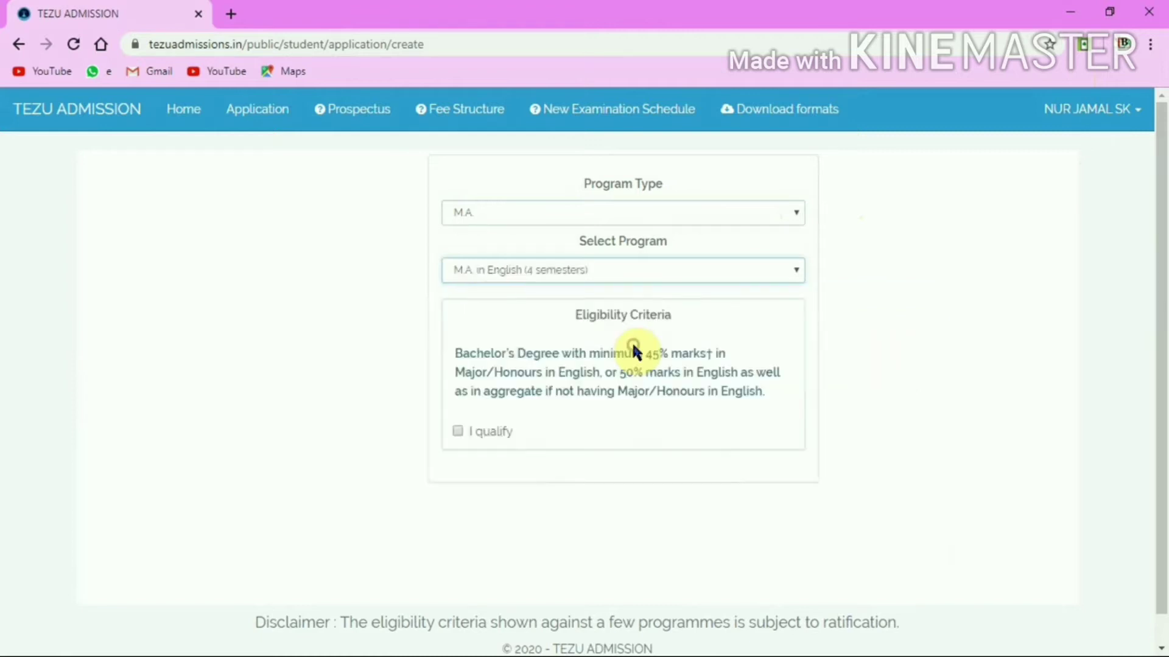
click(458, 432)
click(621, 462)
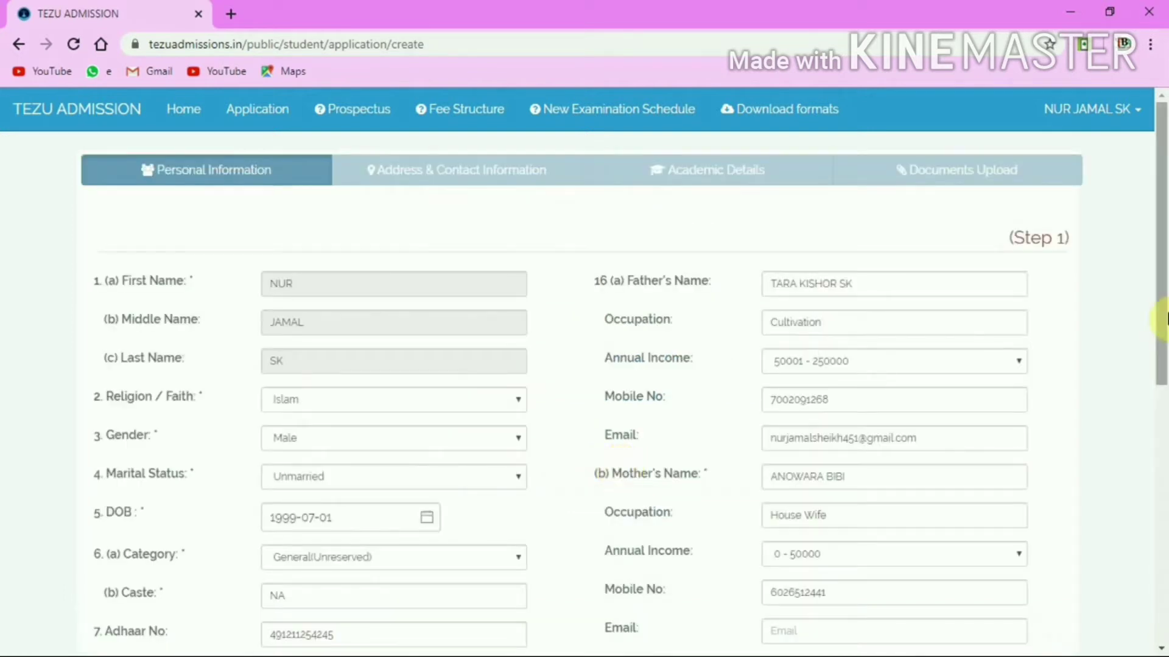
drag(1166, 318, 1166, 363)
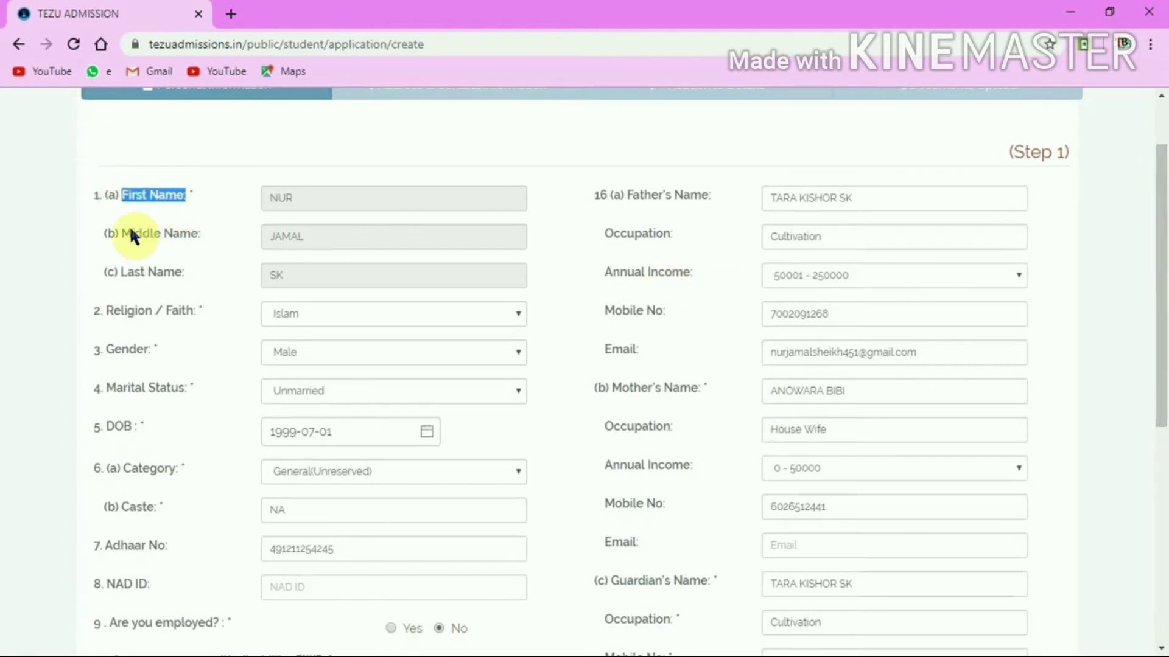
drag(117, 229, 184, 229)
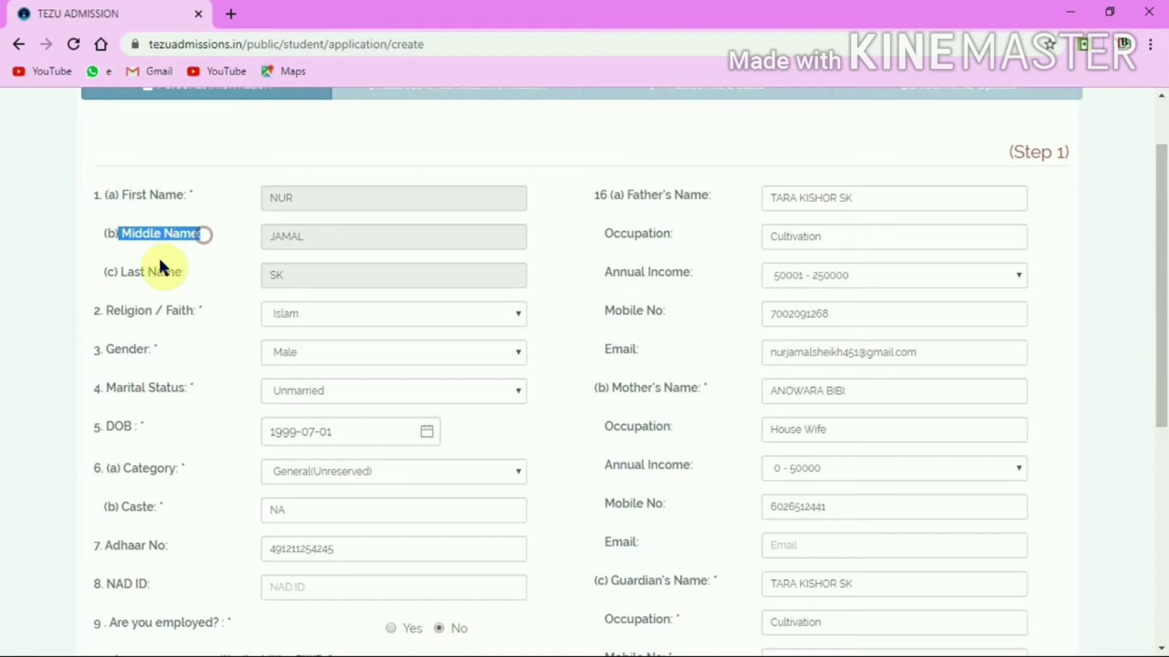
click(122, 270)
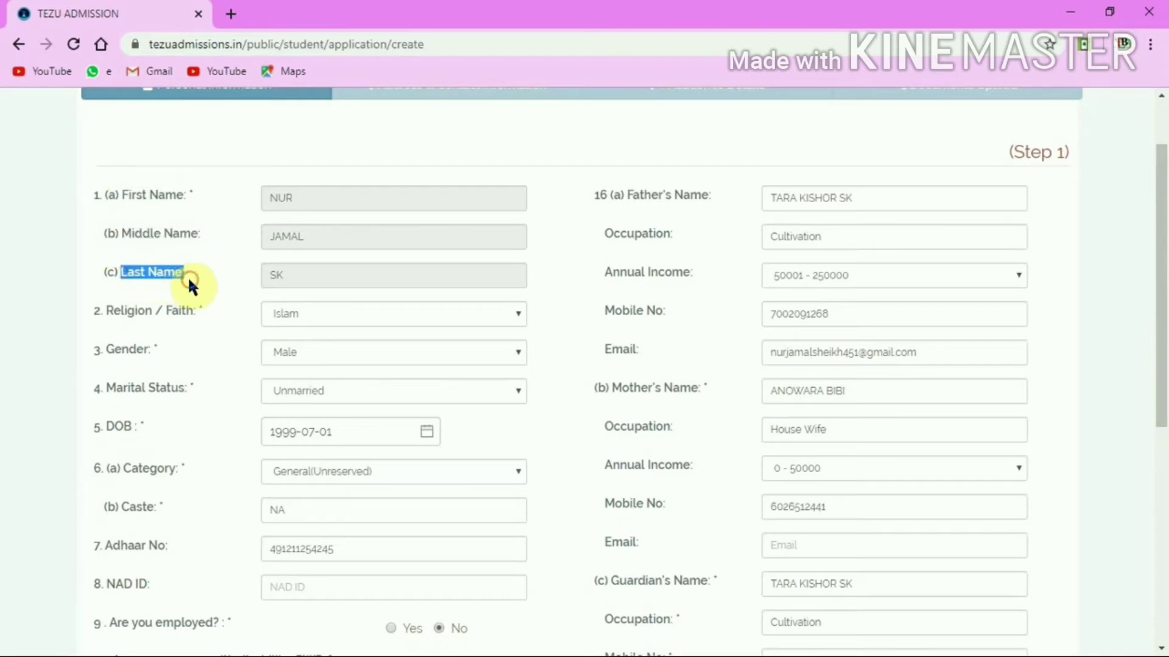
drag(107, 313, 196, 313)
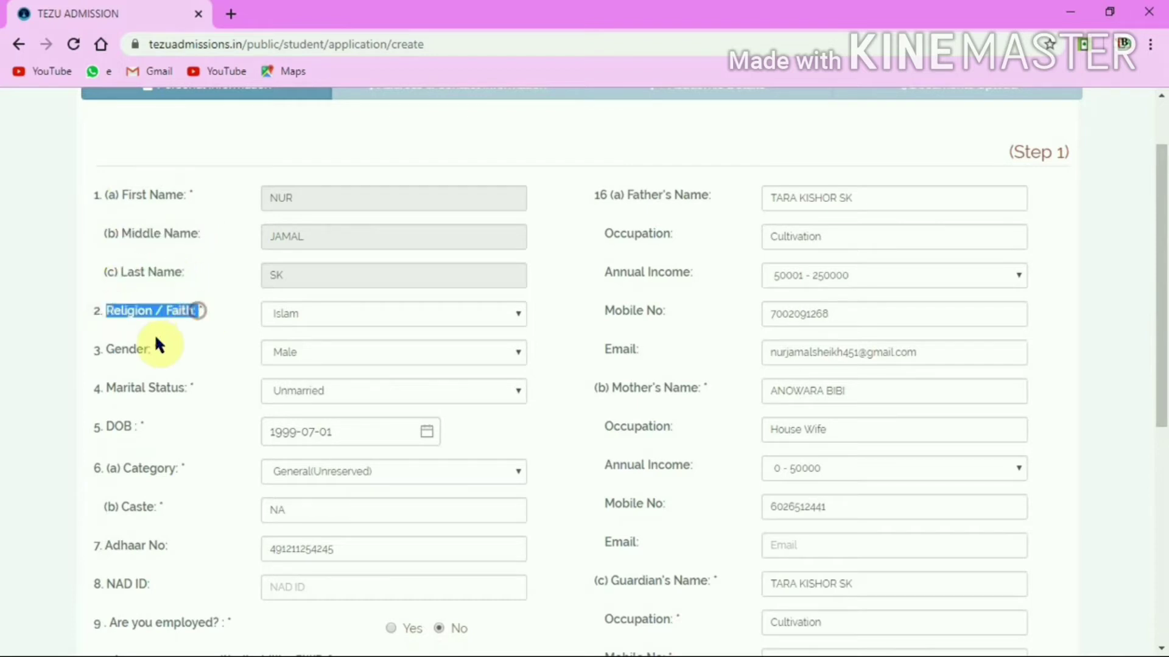
drag(105, 350, 156, 352)
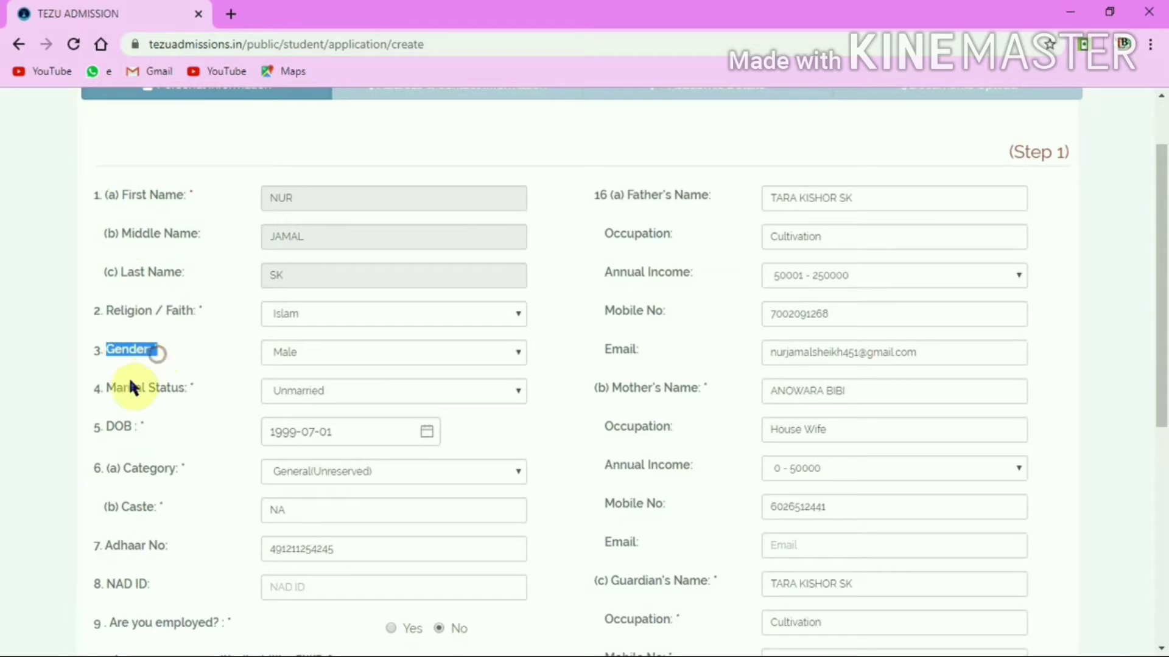
drag(106, 388, 194, 390)
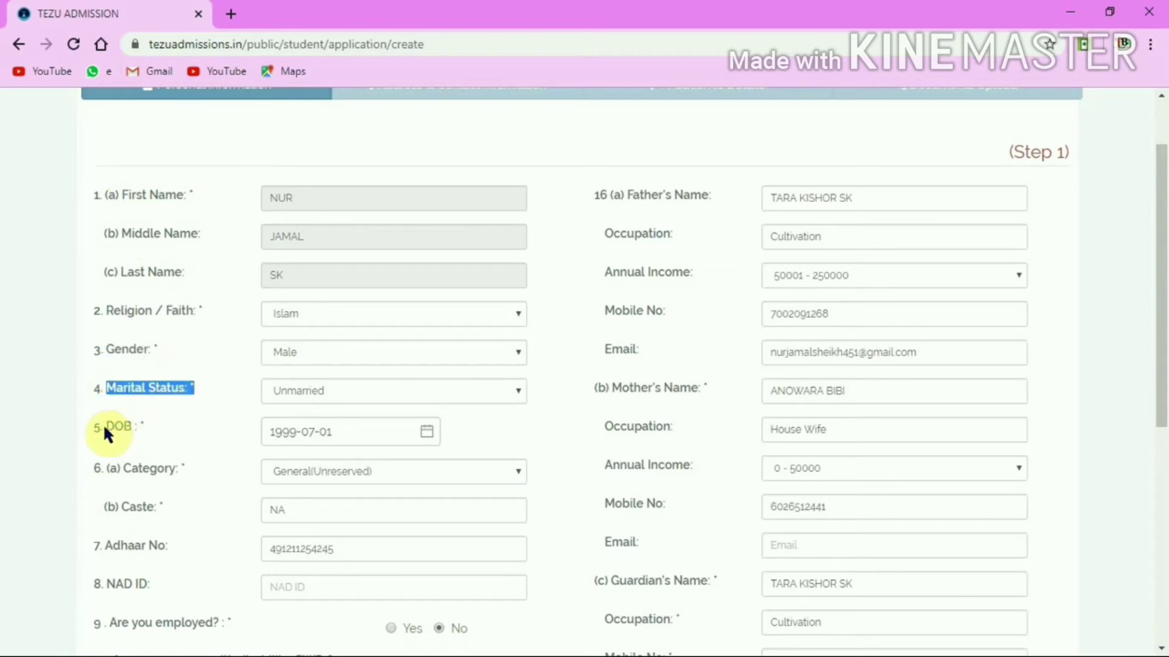
drag(96, 427, 169, 467)
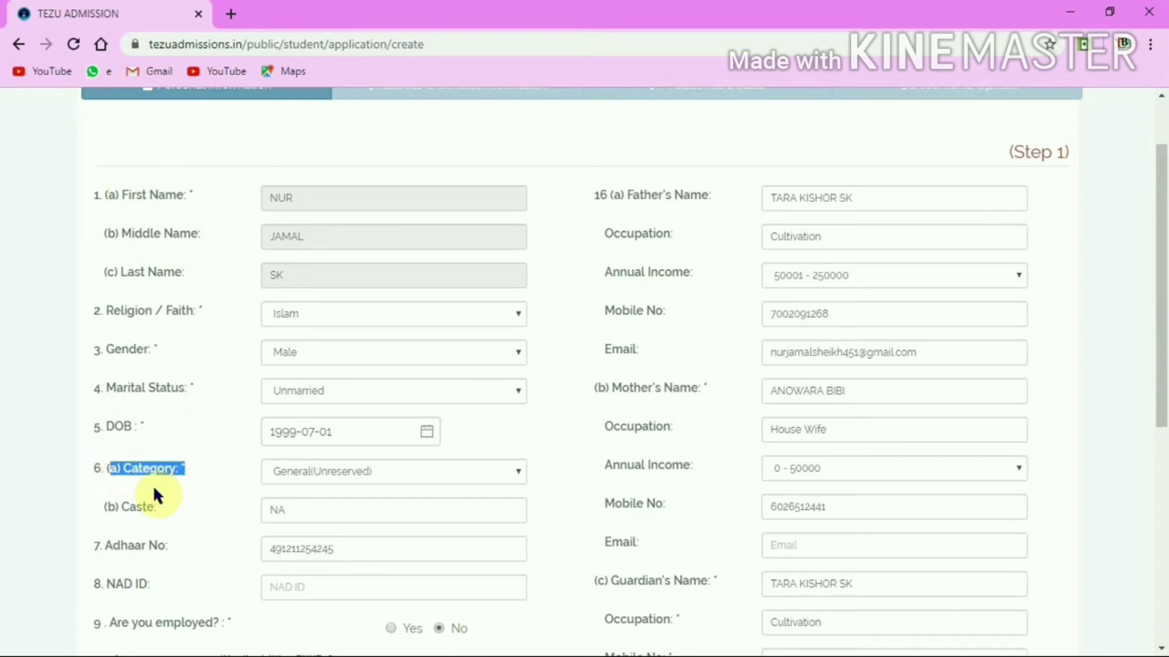
drag(129, 507, 164, 509)
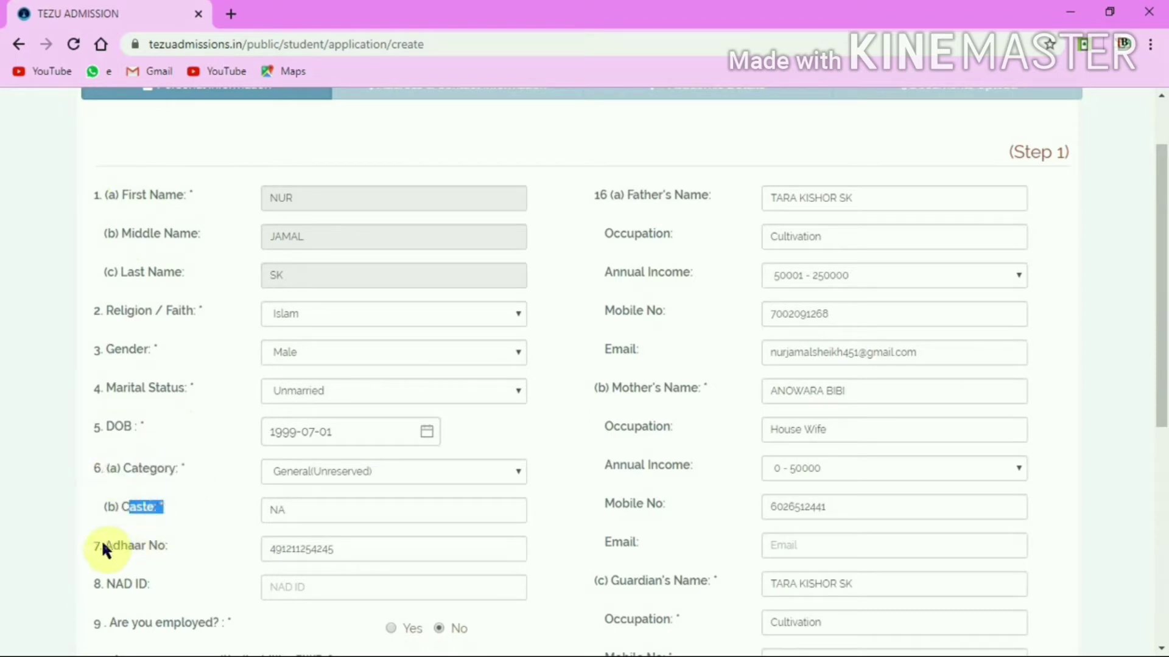
drag(101, 546, 167, 549)
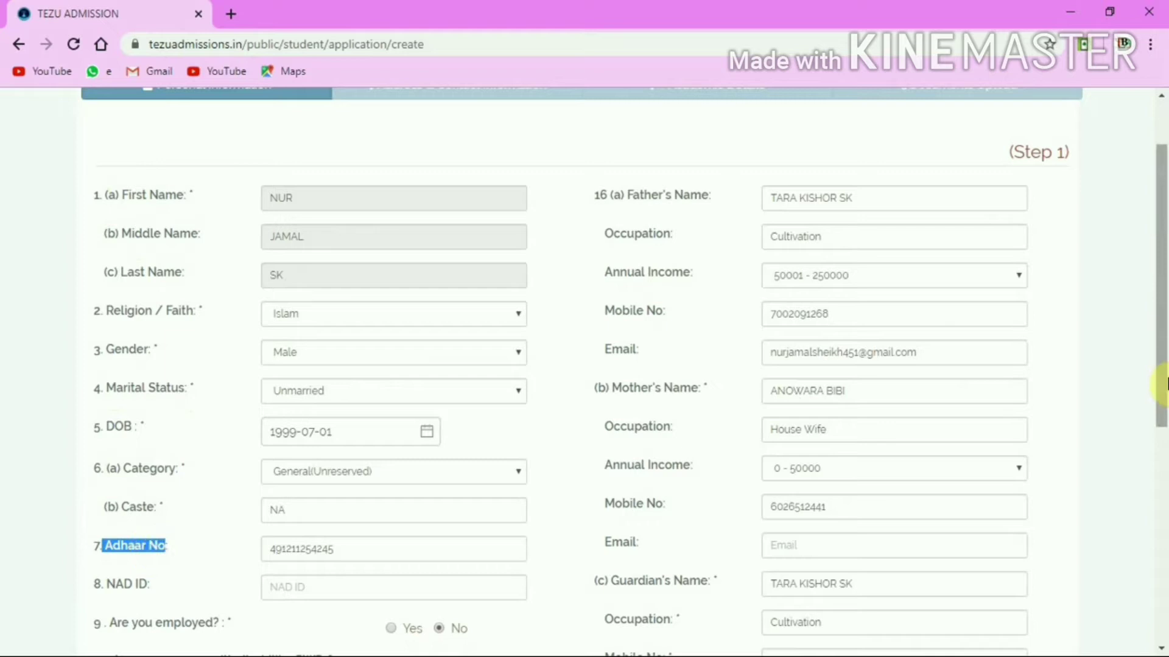
drag(1165, 384, 1165, 451)
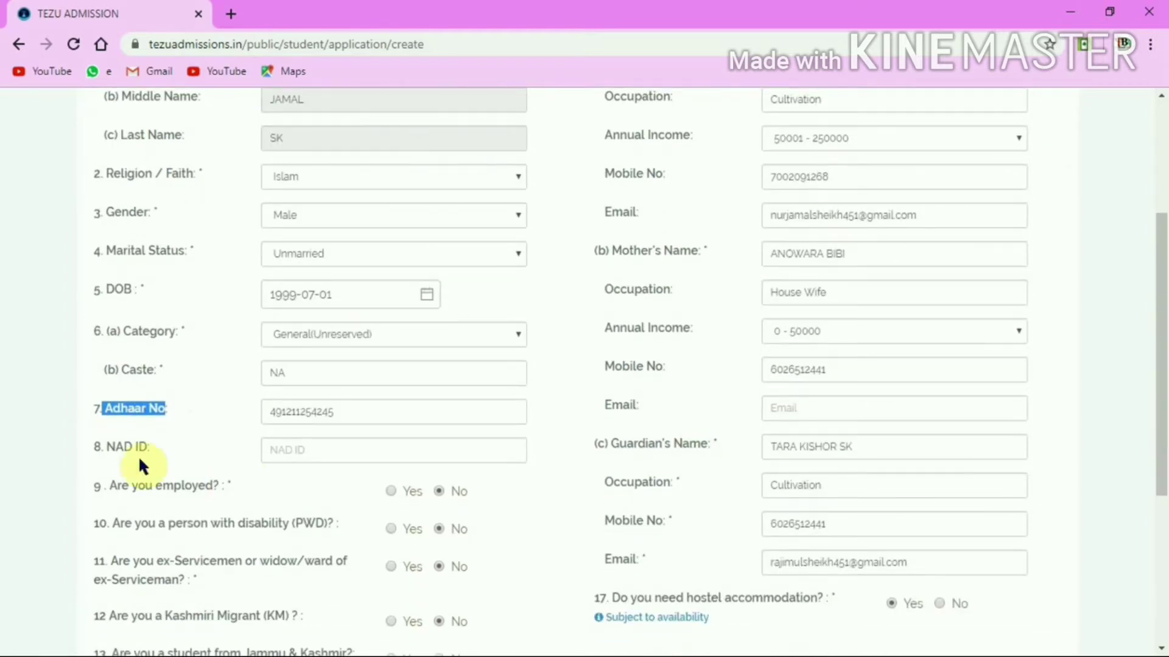
drag(104, 447, 156, 451)
click(201, 490)
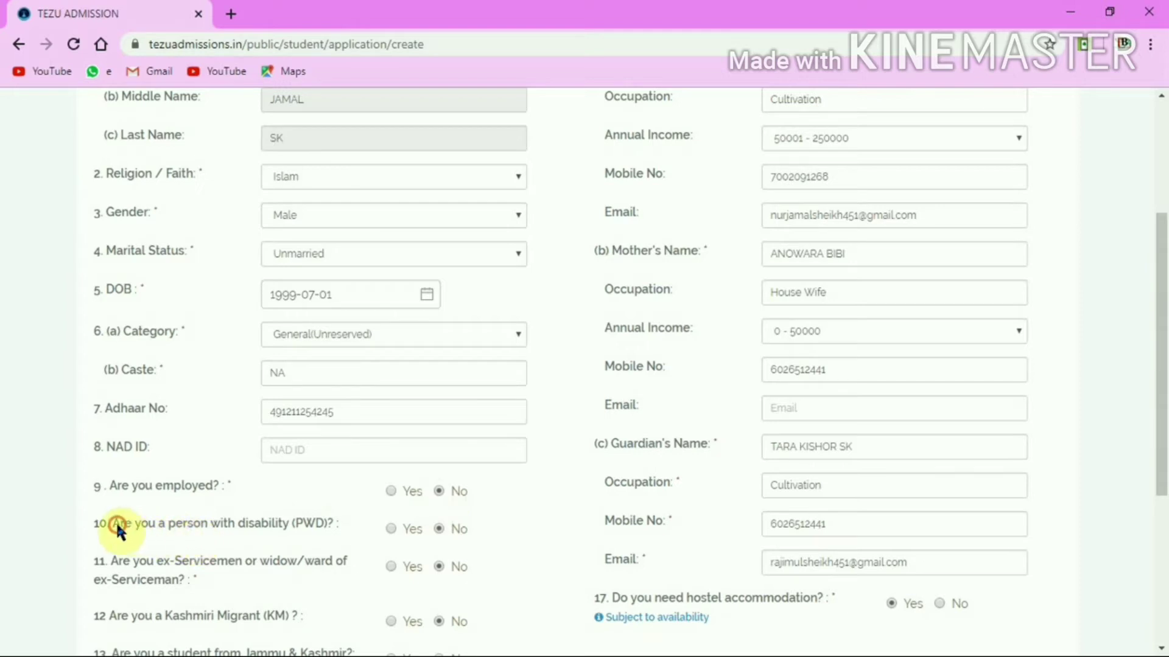
drag(116, 521, 253, 523)
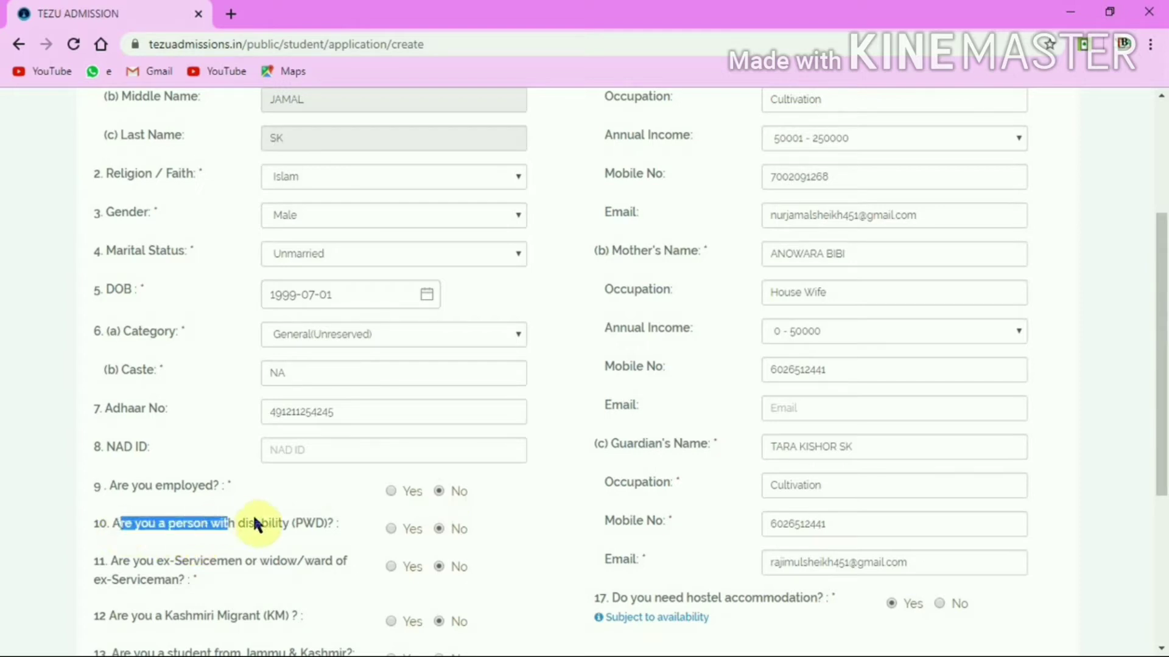
click(377, 530)
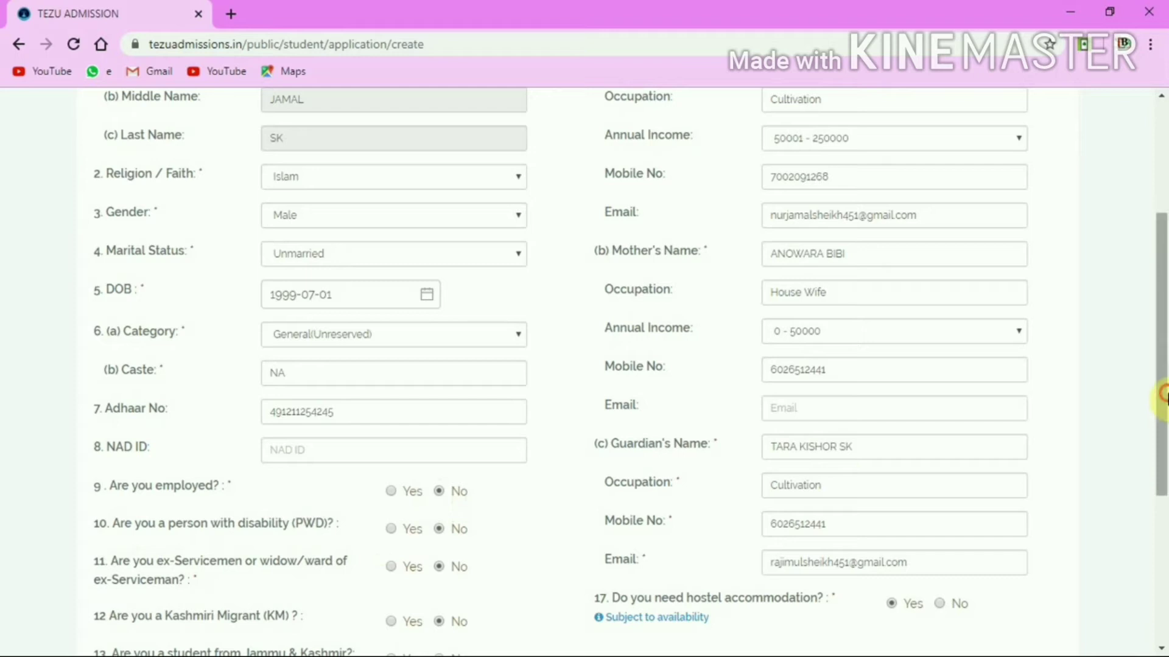
drag(1160, 391, 1161, 427)
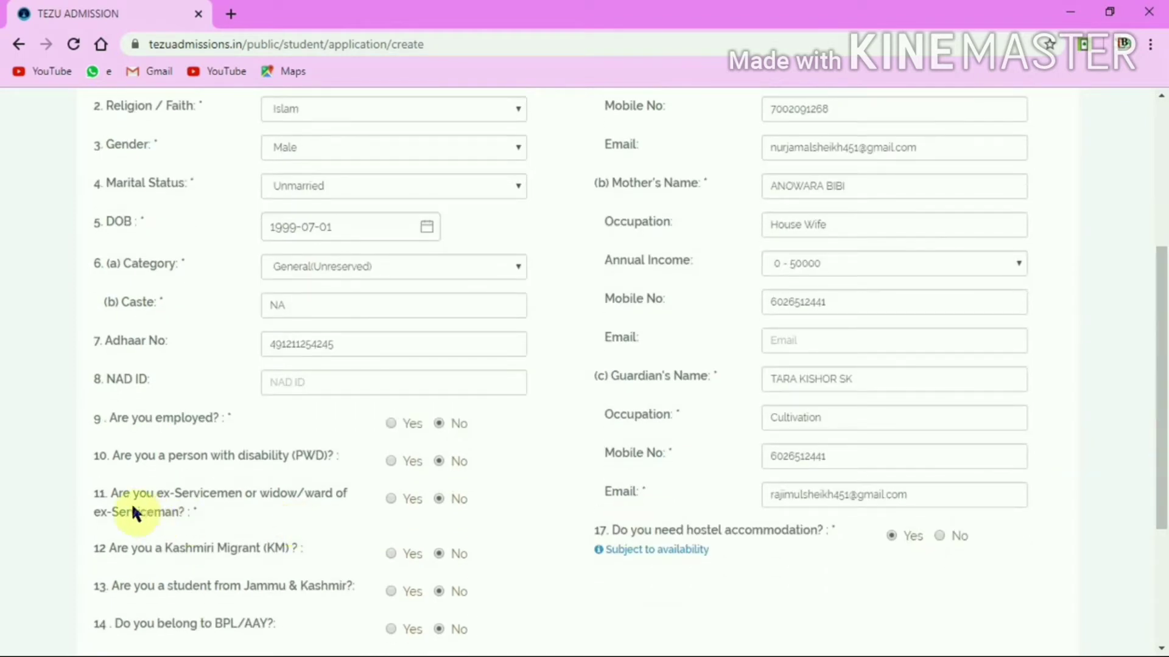
drag(124, 495, 297, 492)
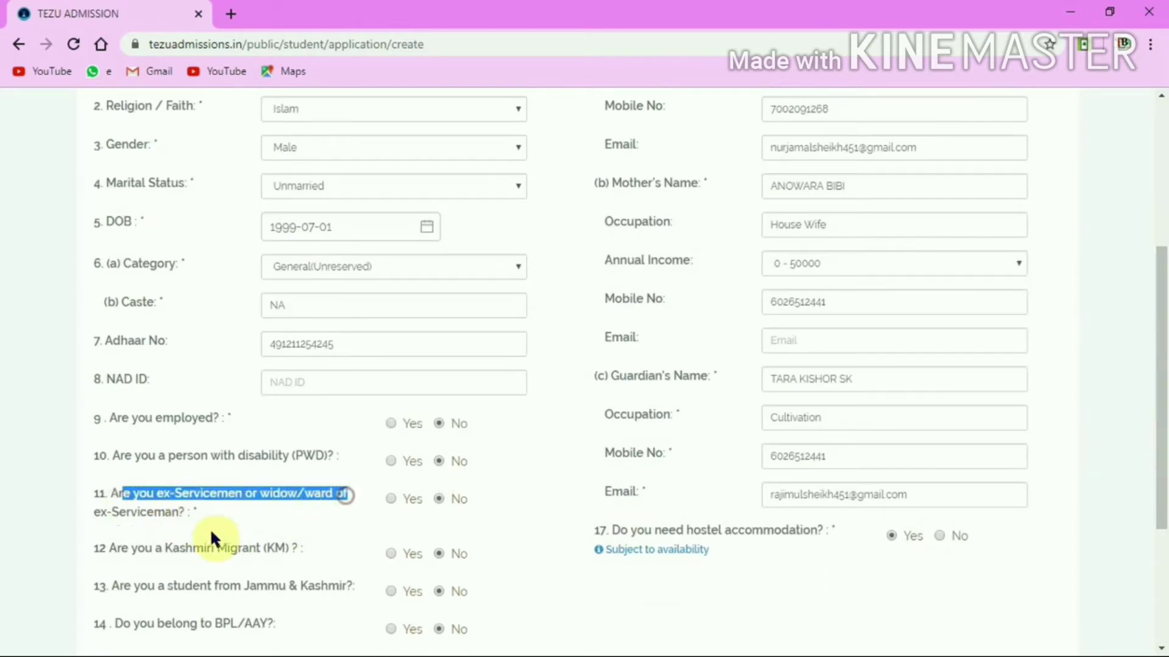
mouse_move(198, 518)
mouse_down()
mouse_move(103, 523)
mouse_move(284, 549)
mouse_up()
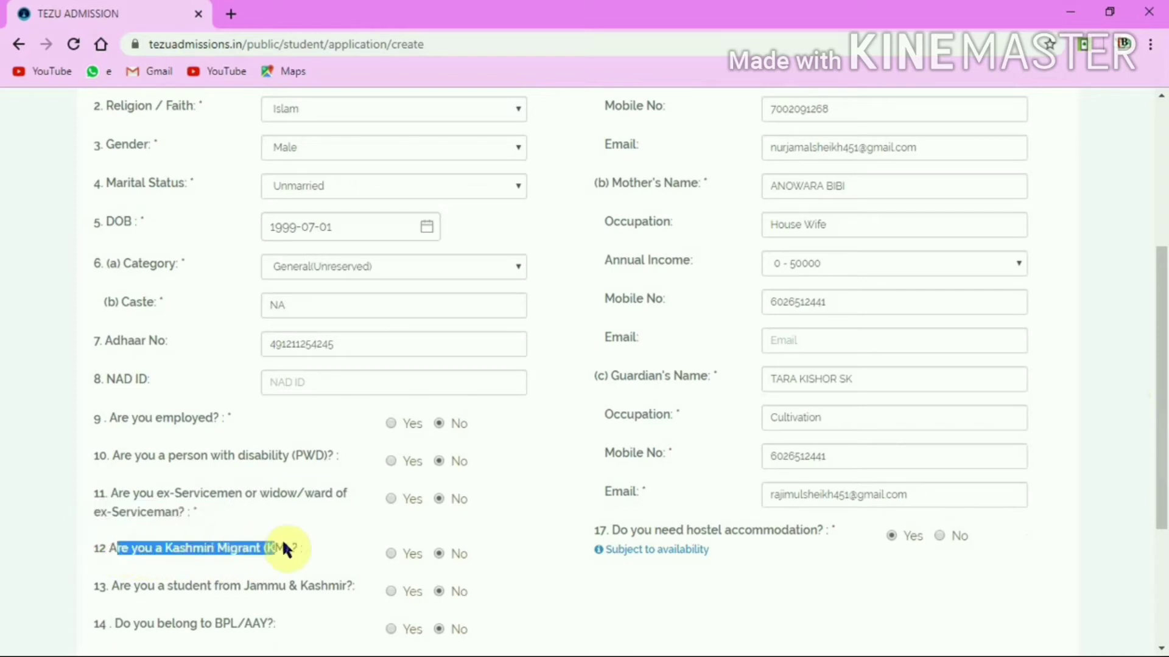
click(298, 544)
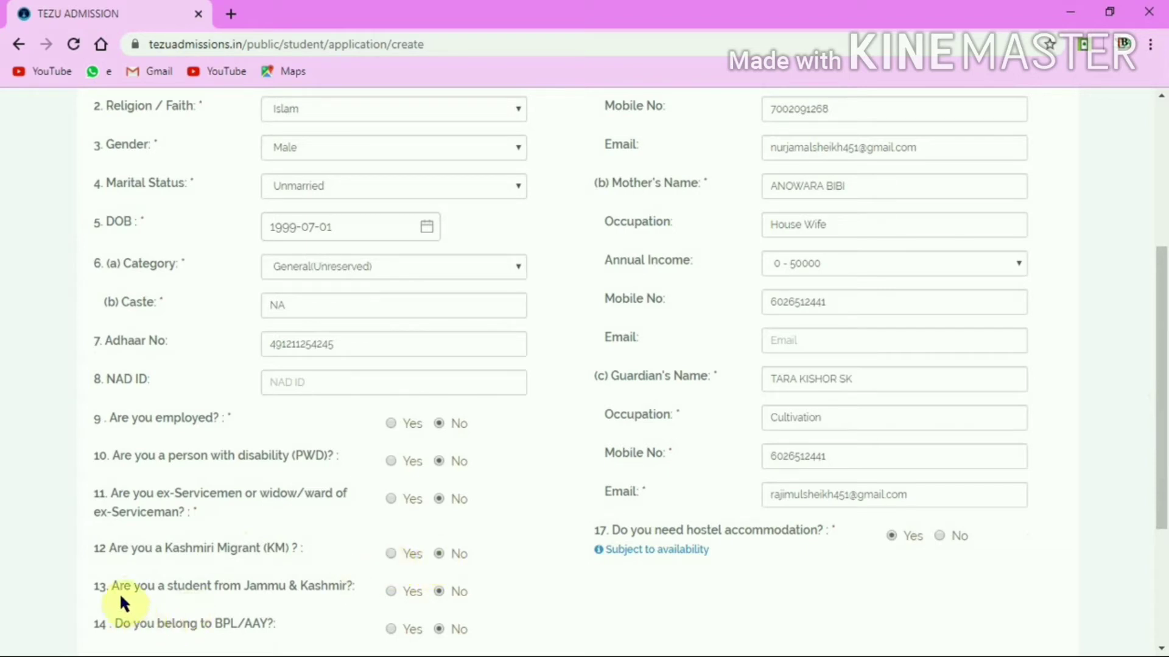
drag(122, 629, 279, 621)
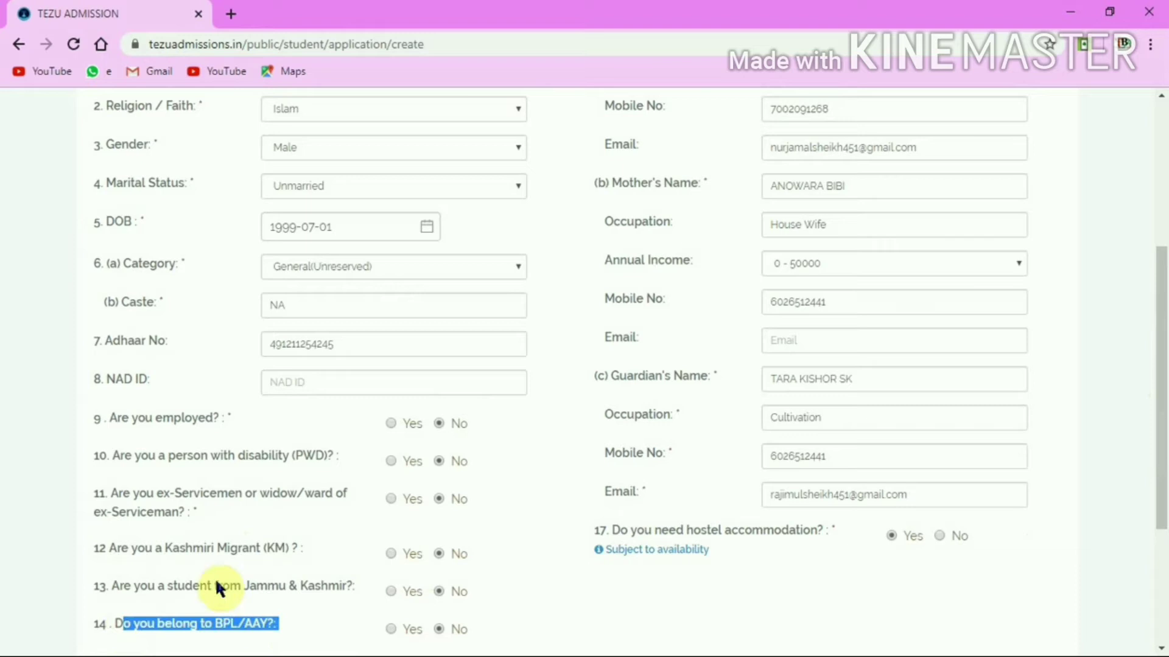
drag(216, 586, 357, 587)
drag(1162, 430, 1165, 502)
drag(135, 518, 336, 518)
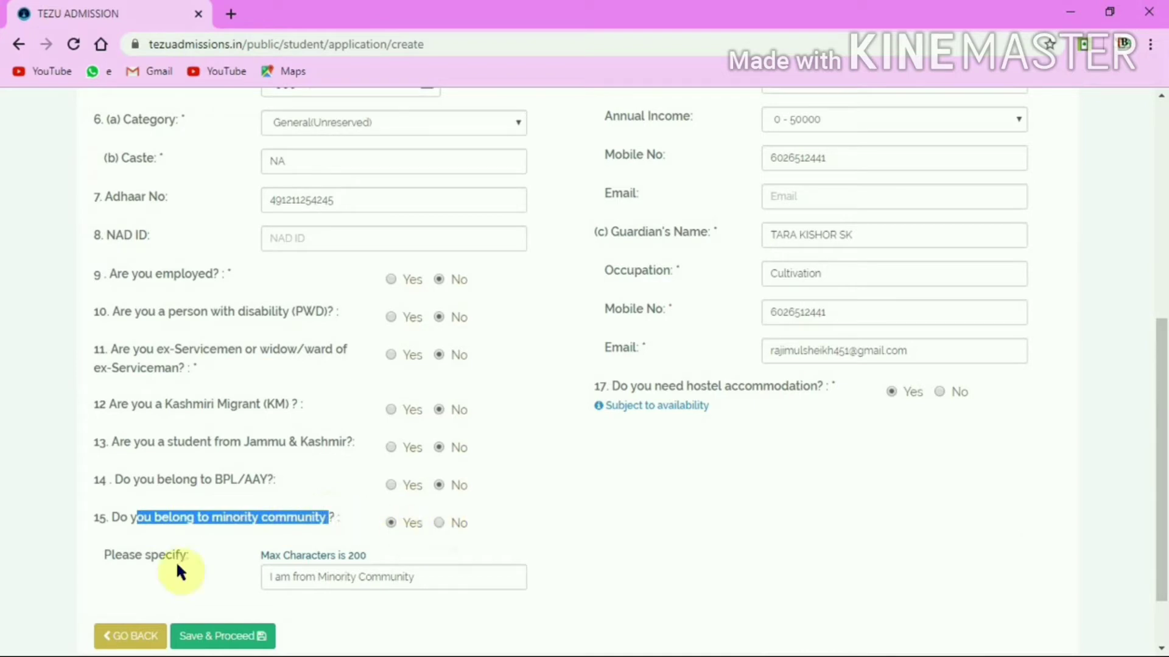
click(107, 554)
drag(105, 555, 183, 554)
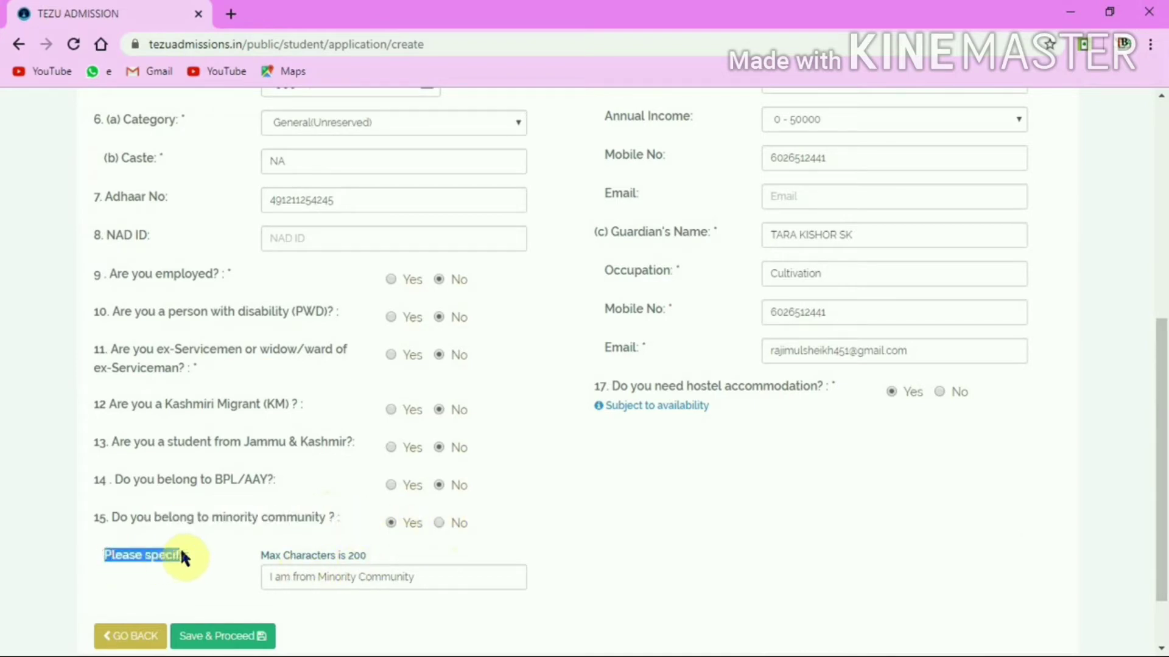
drag(432, 576, 258, 580)
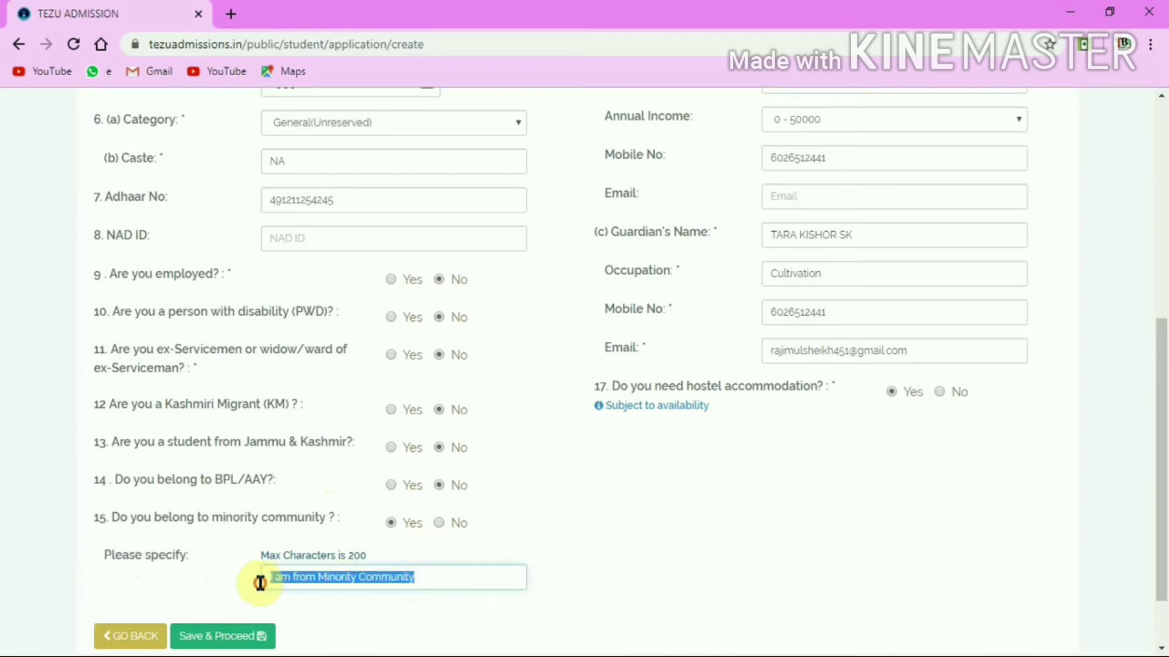
scroll(999, 519, up, 5)
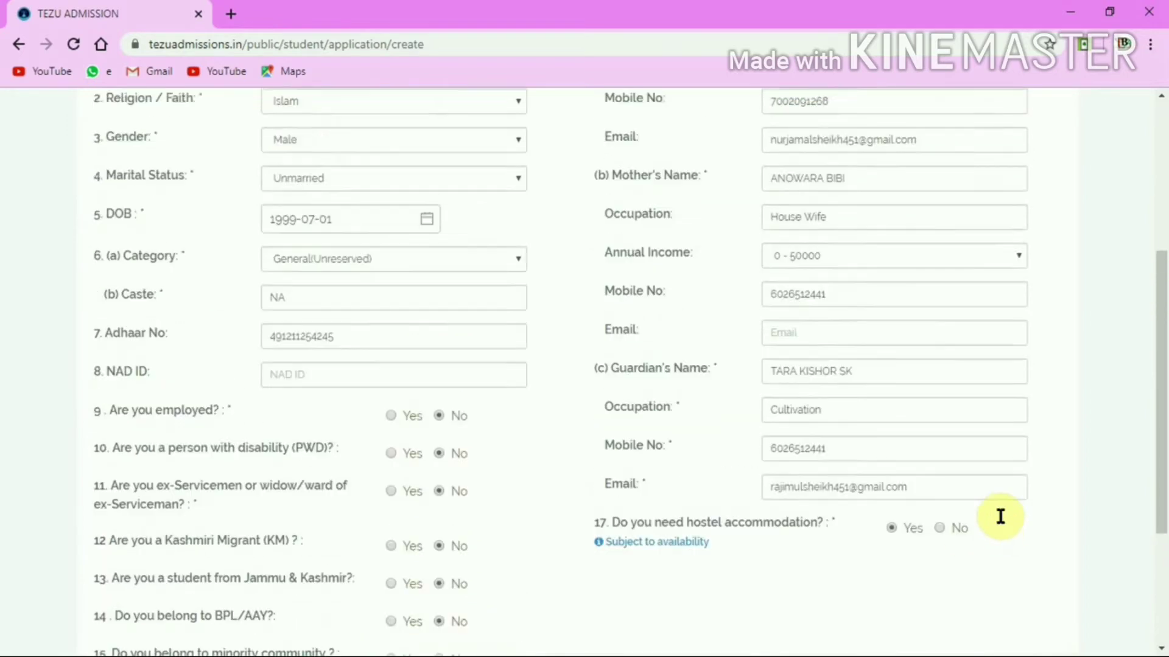
scroll(999, 519, up, 3)
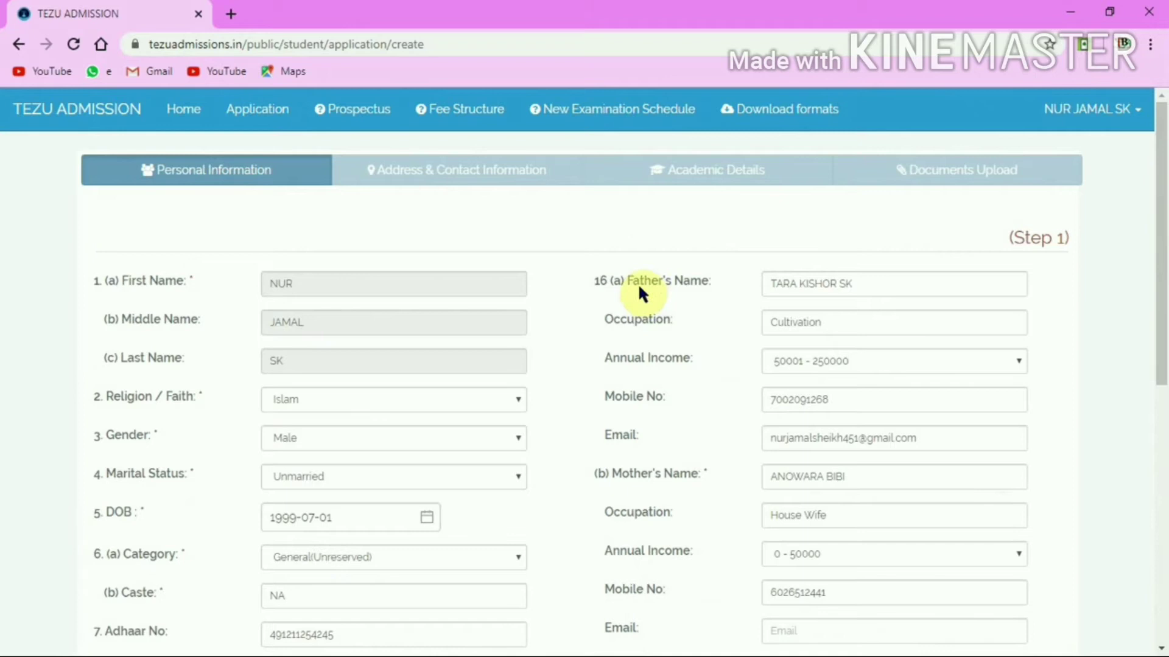
Review the father's and mother's name, occupation, income and contact fields
drag(609, 282, 762, 277)
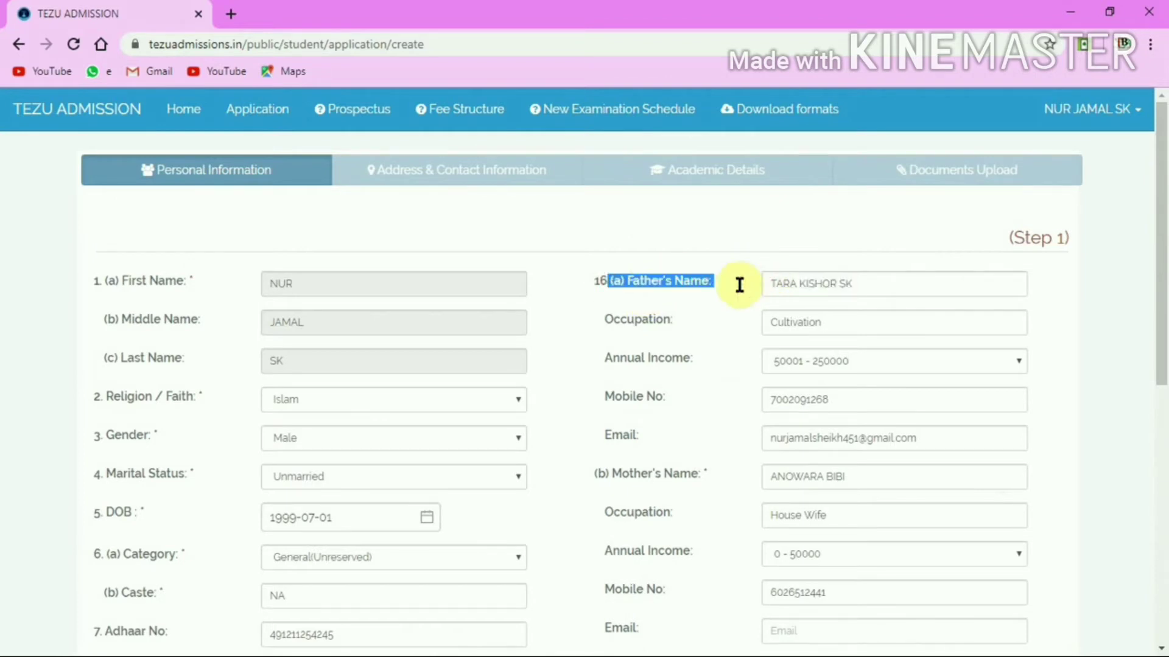
drag(688, 317, 605, 321)
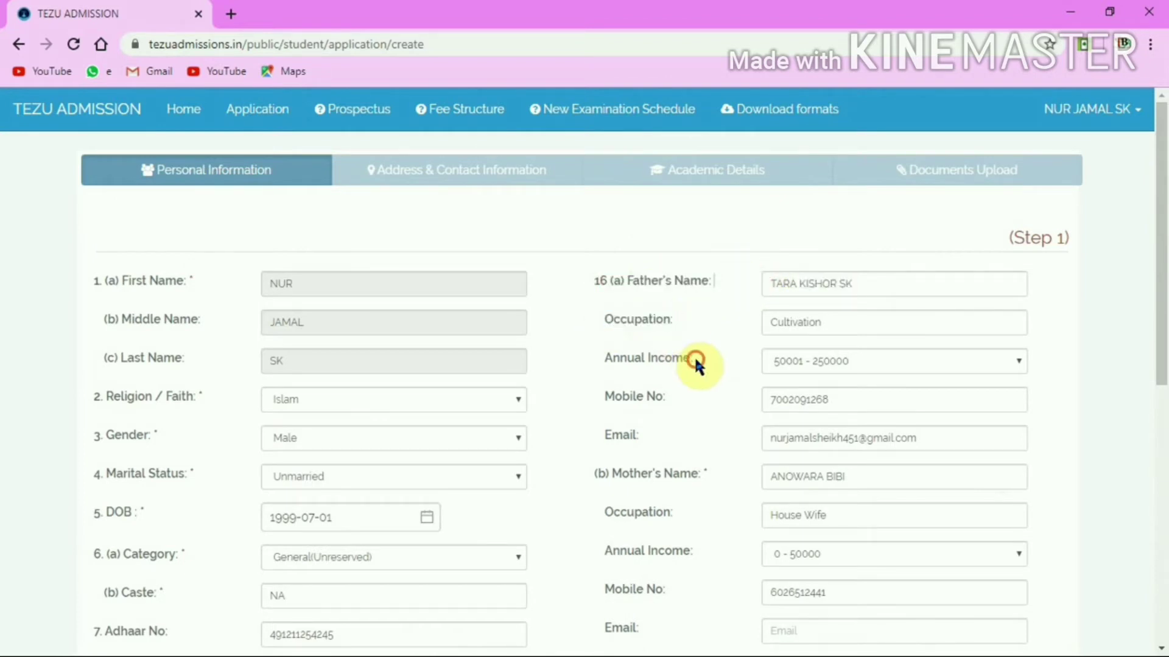
mouse_move(694, 358)
mouse_down()
mouse_move(616, 369)
mouse_move(665, 396)
mouse_up()
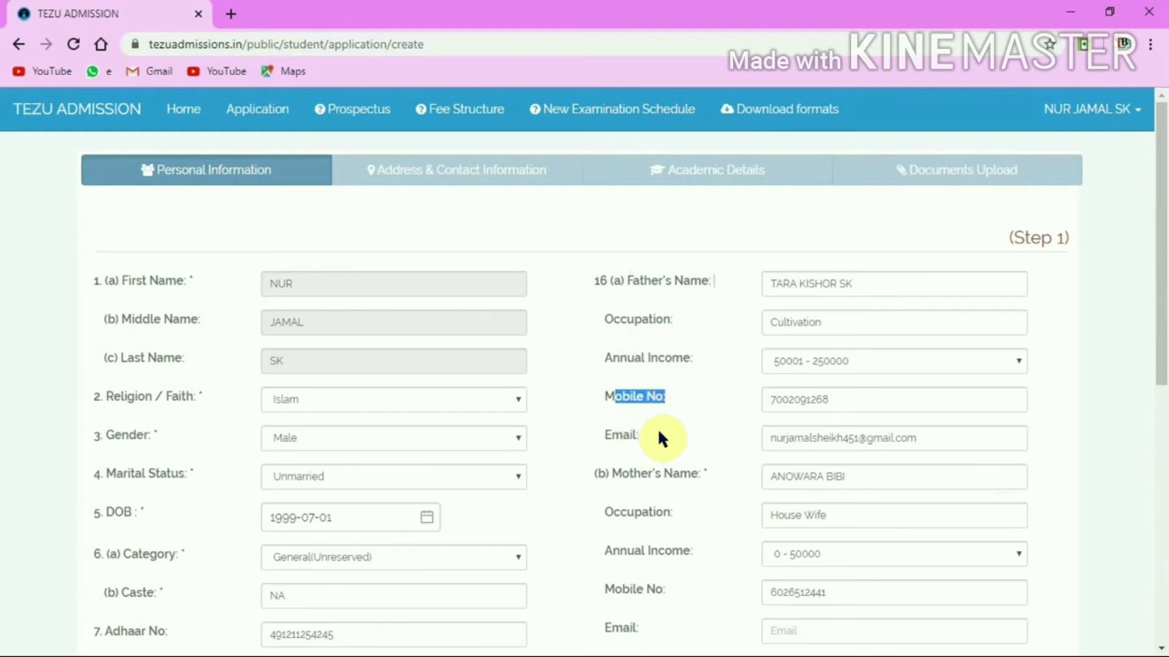
drag(658, 428, 590, 439)
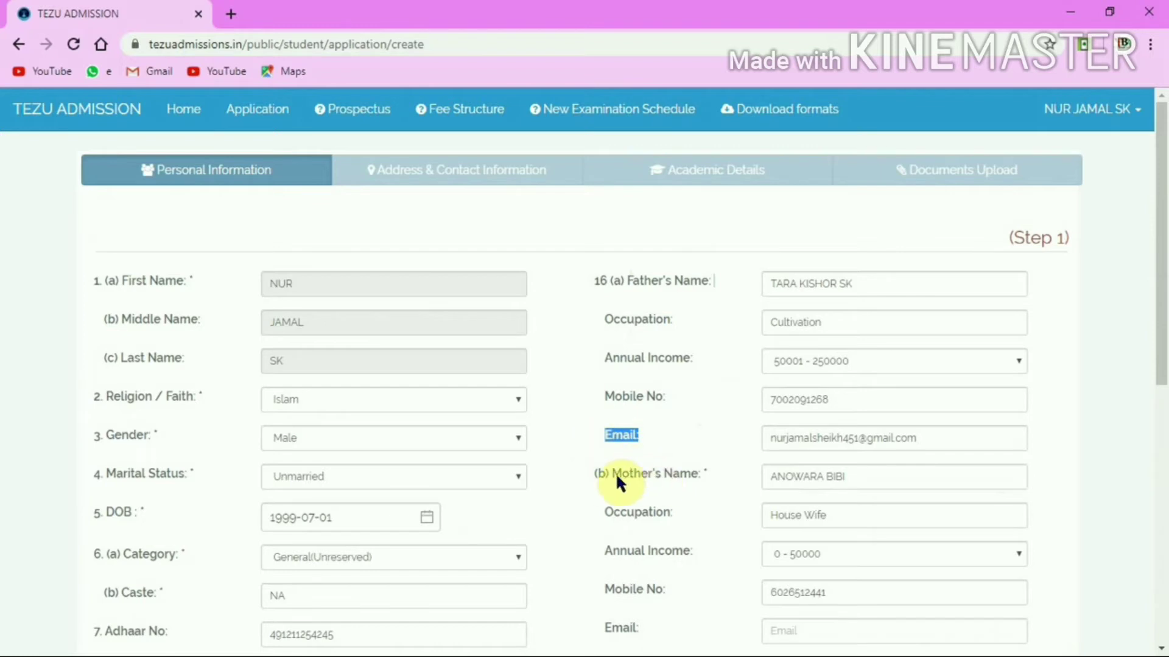
drag(615, 477, 721, 478)
click(611, 515)
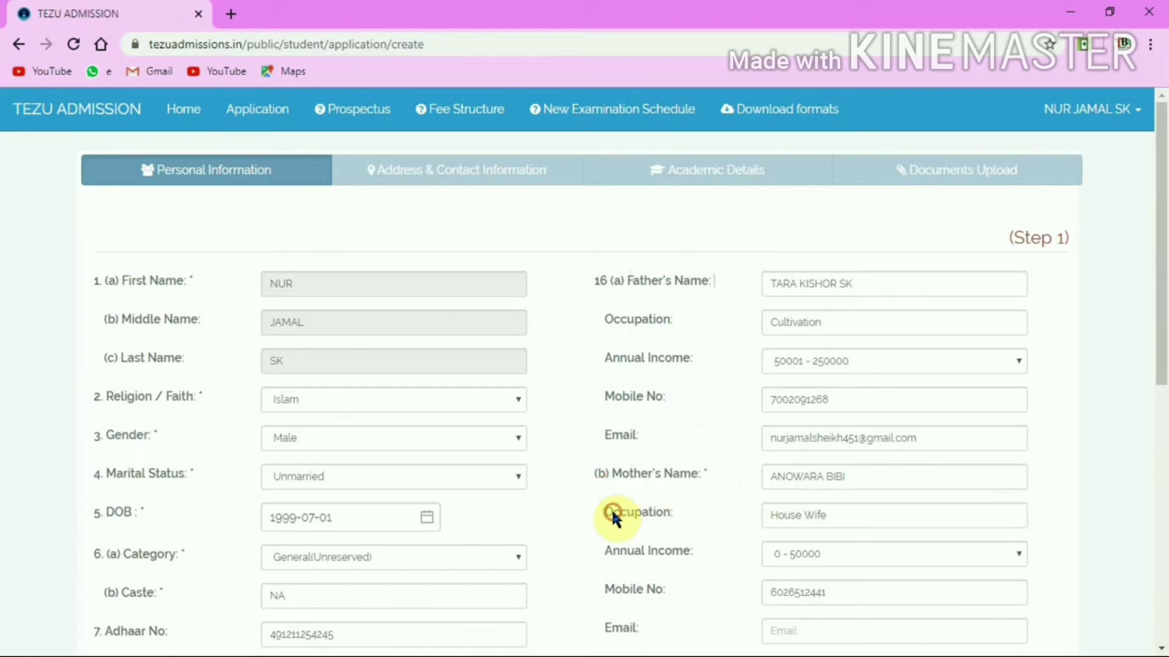
drag(611, 517, 662, 508)
drag(619, 546, 687, 558)
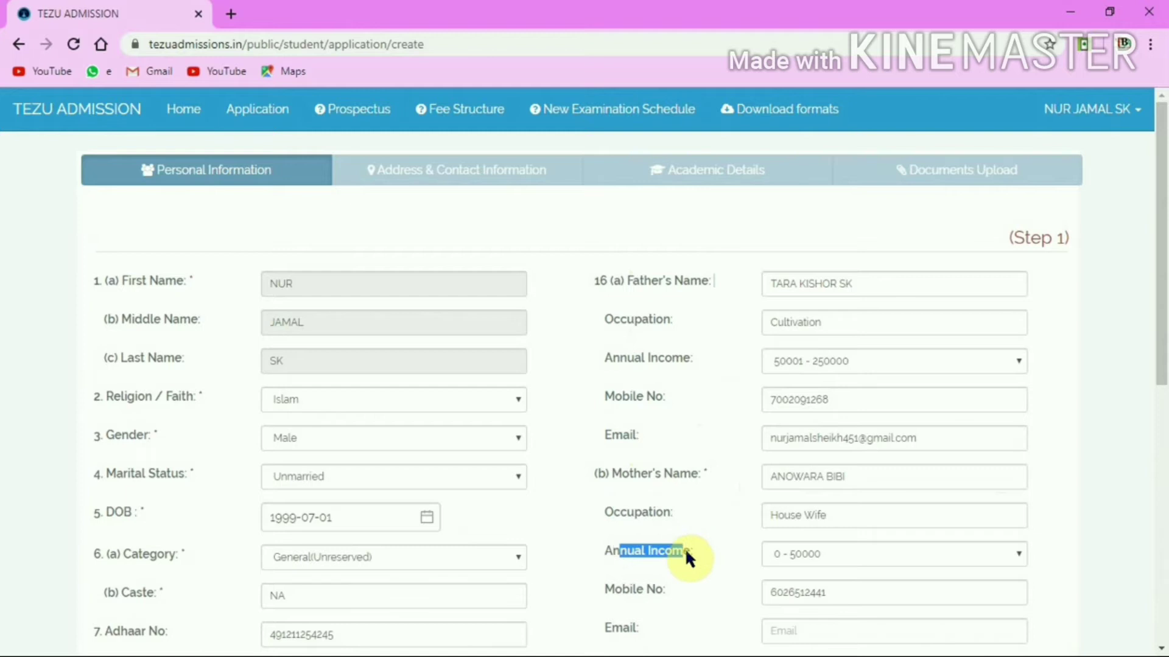
scroll(742, 393, down, 1)
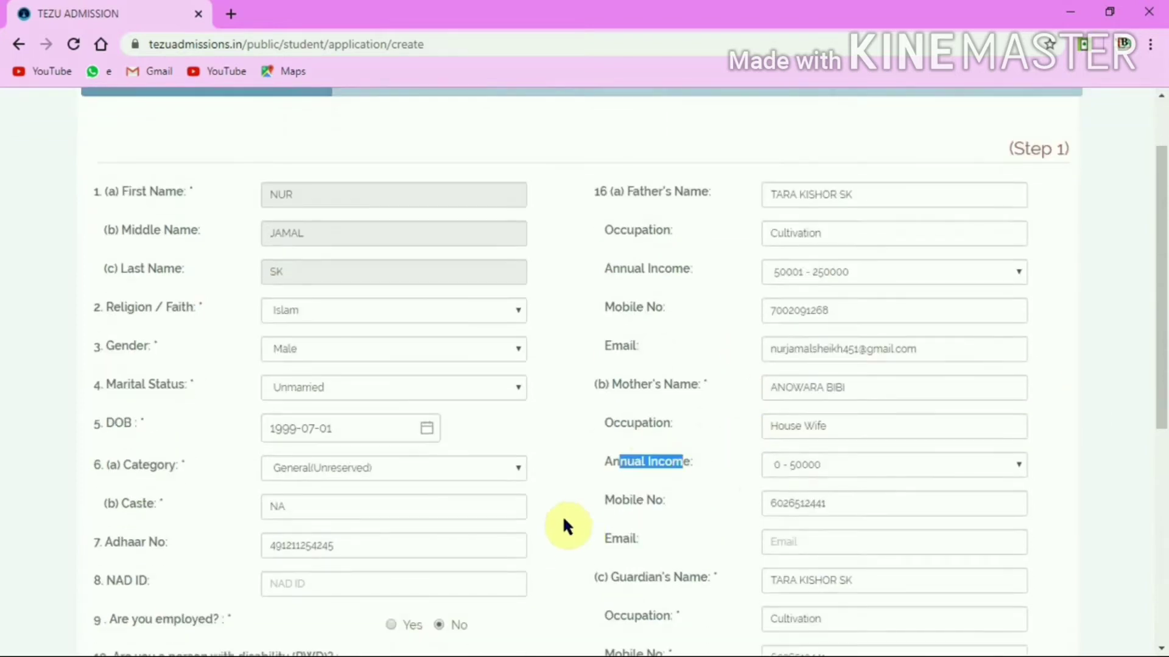
drag(603, 499, 663, 502)
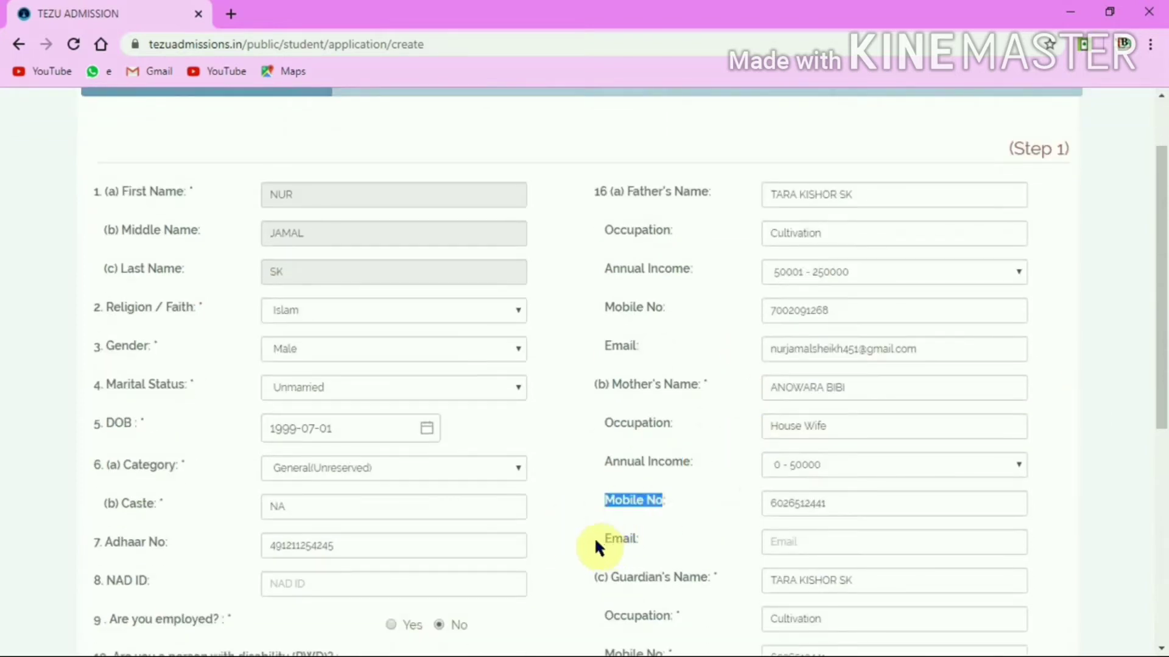
drag(599, 539, 640, 541)
scroll(590, 489, down, 1)
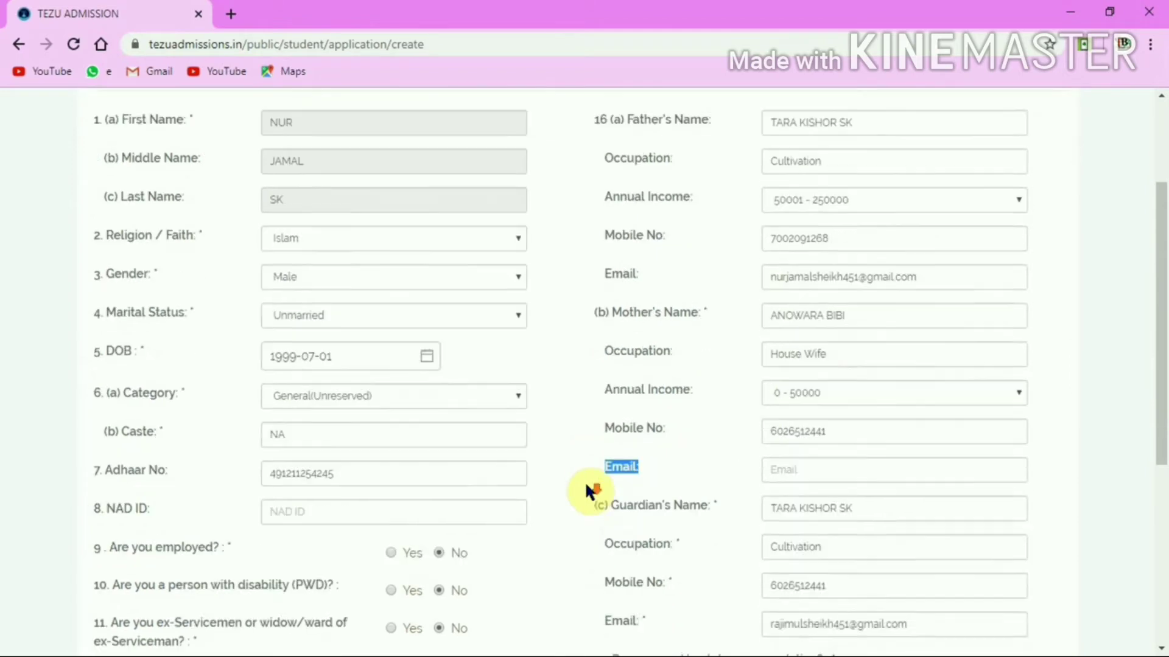
Check the guardian and hostel fields, then save Step 1 and proceed
drag(610, 499, 743, 499)
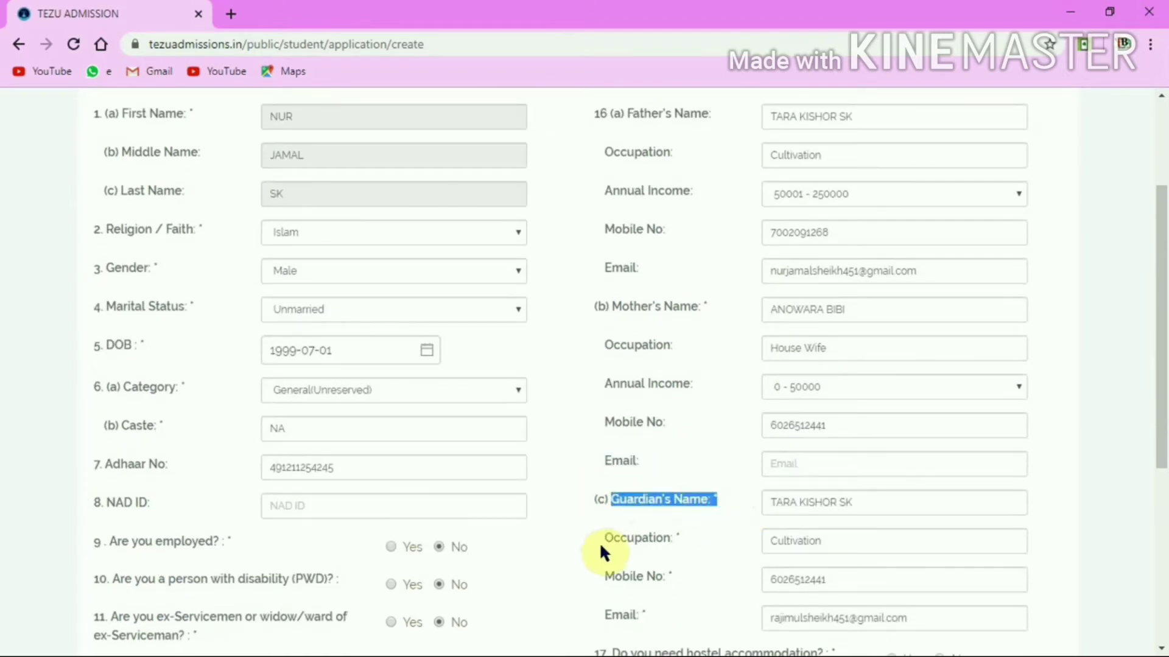
drag(597, 537, 673, 546)
scroll(578, 473, down, 1)
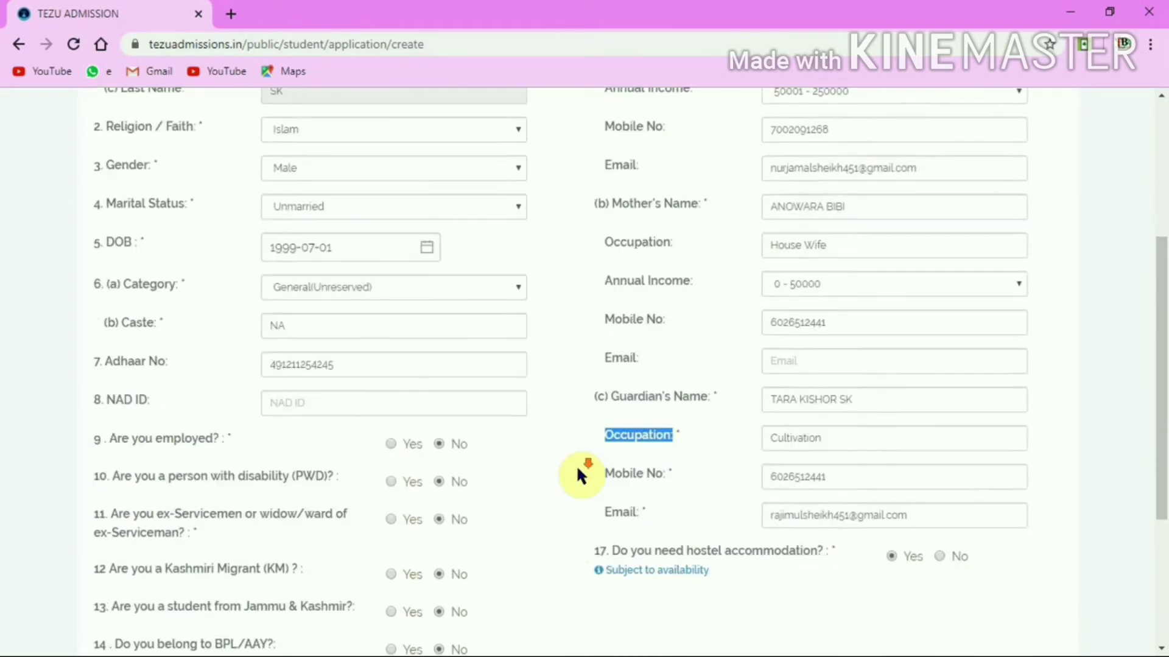
scroll(575, 465, down, 1)
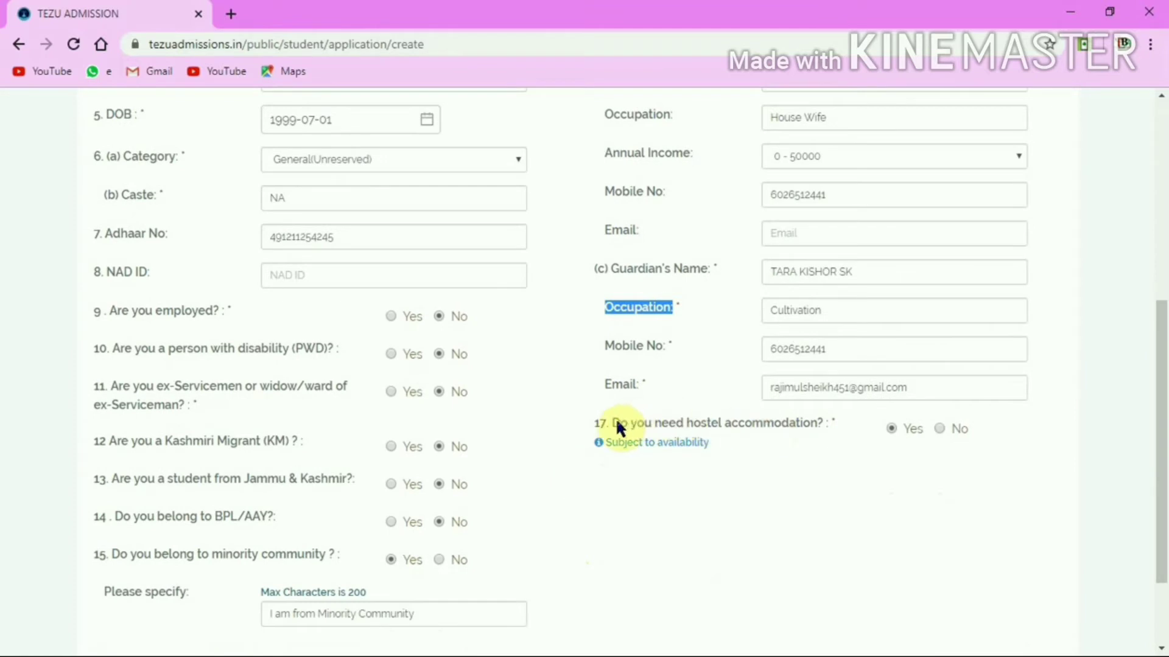
drag(616, 426, 823, 433)
click(829, 462)
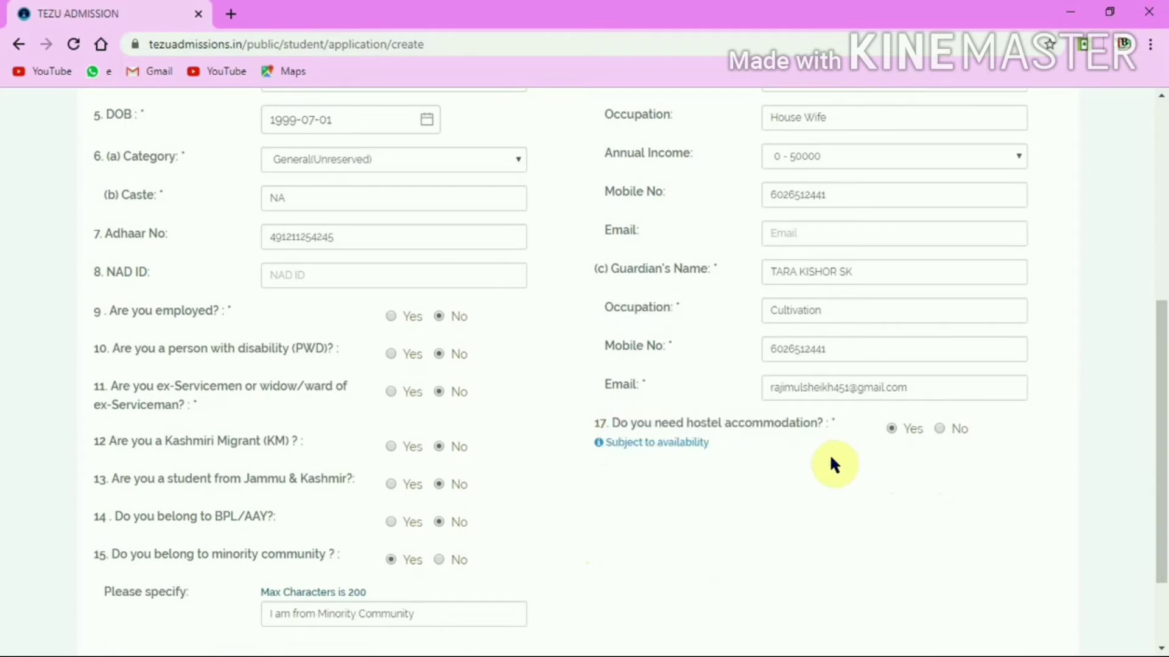
scroll(724, 512, down, 1)
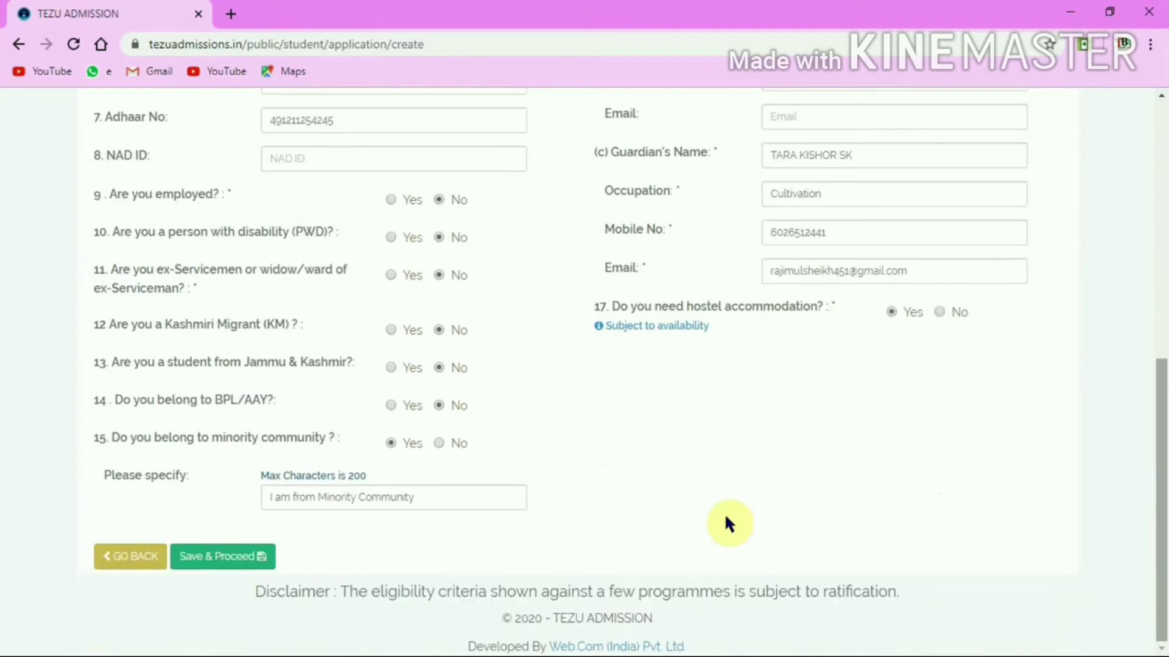
click(243, 568)
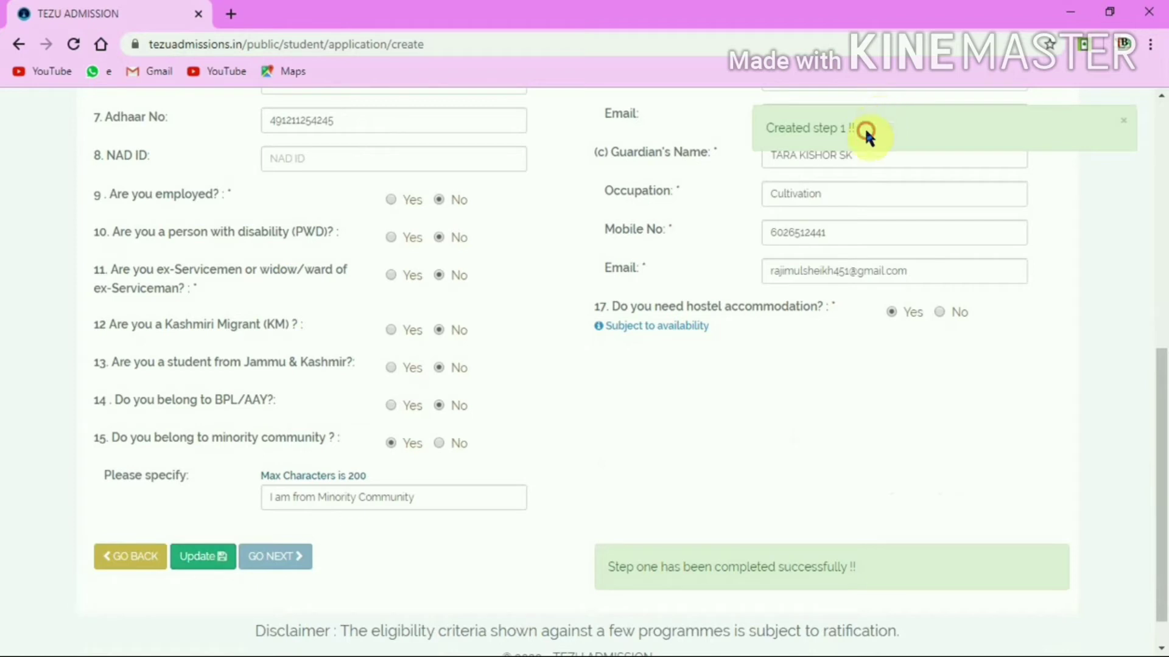
drag(858, 128, 766, 128)
click(272, 562)
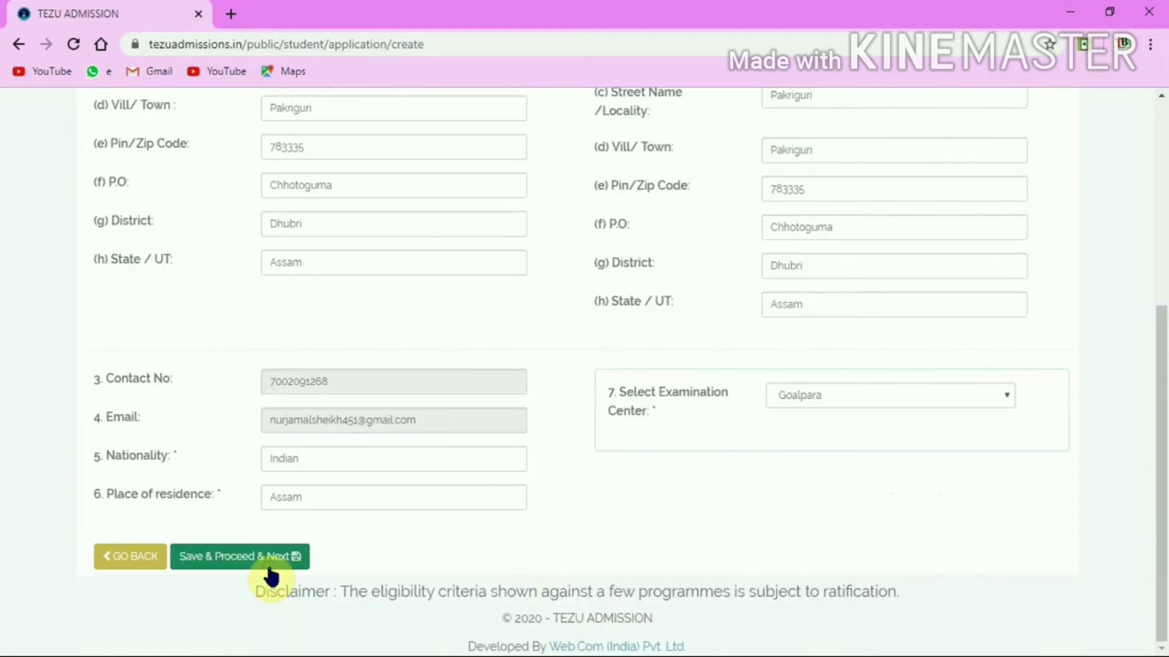
scroll(272, 577, up, 2)
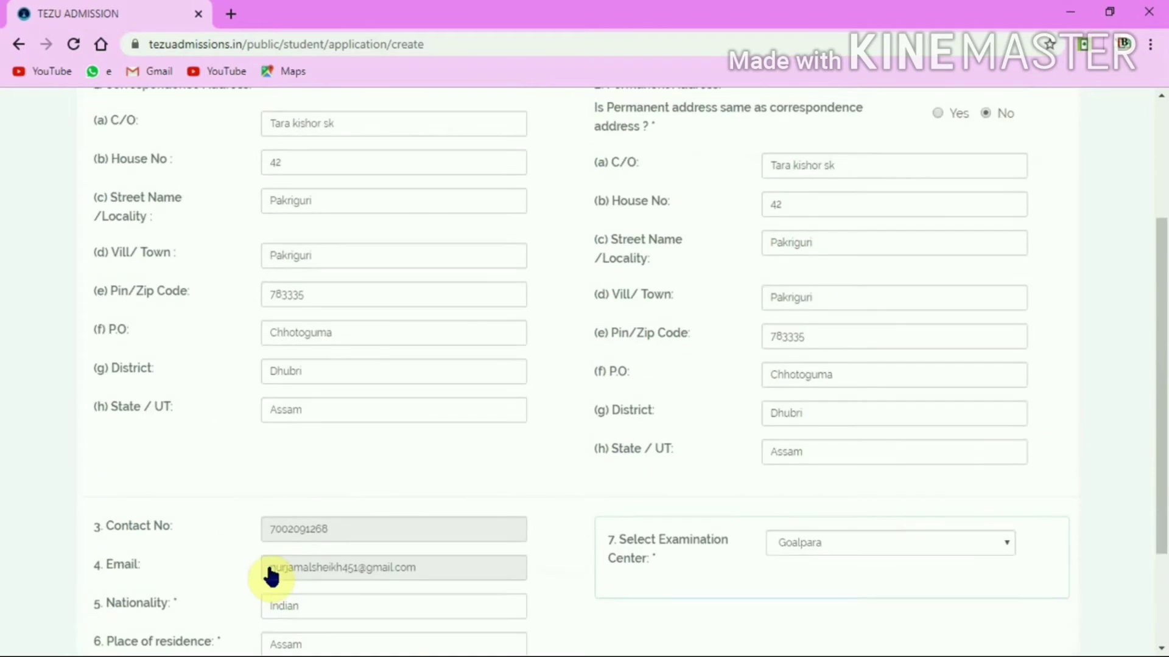
scroll(272, 571, up, 2)
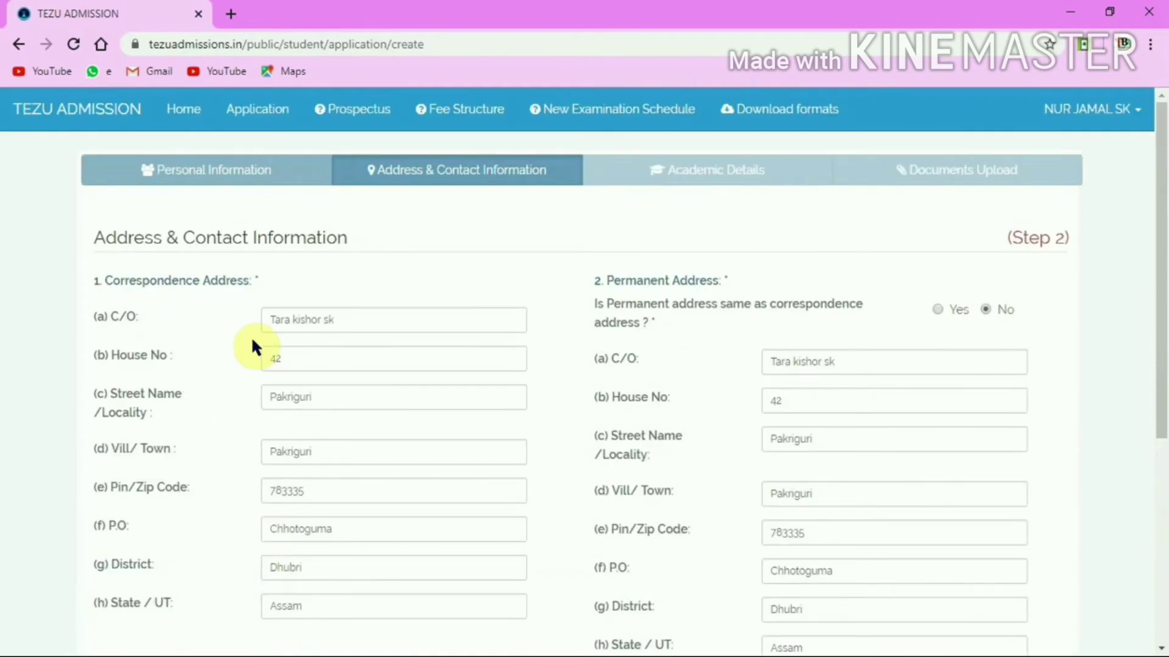
drag(93, 311, 143, 313)
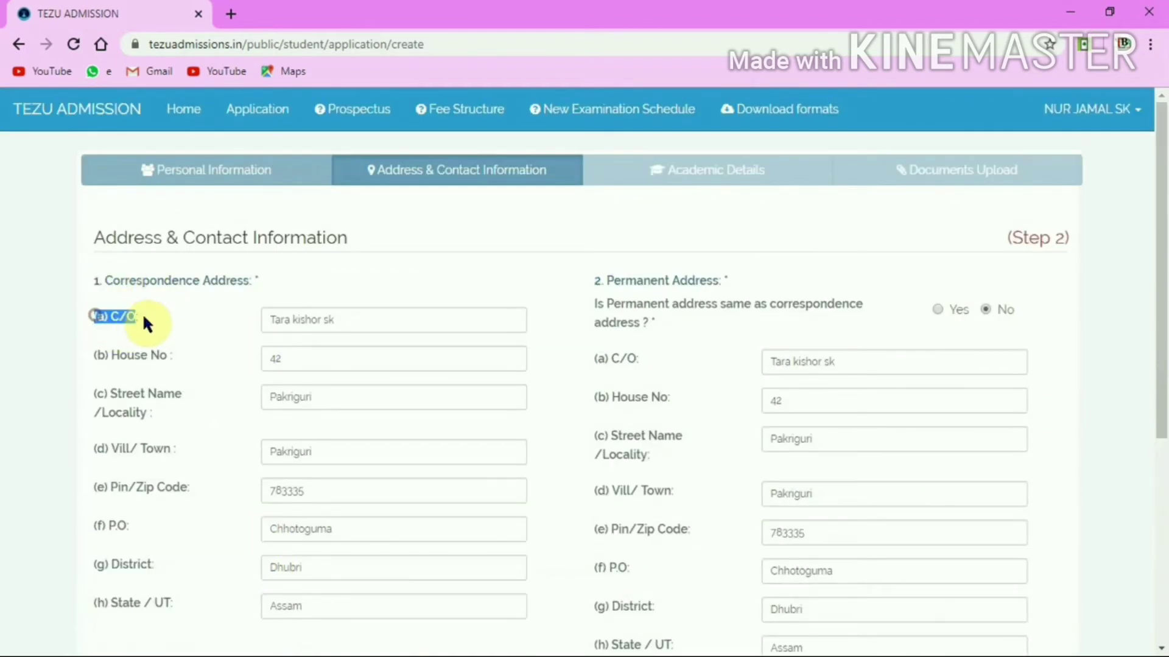
click(149, 316)
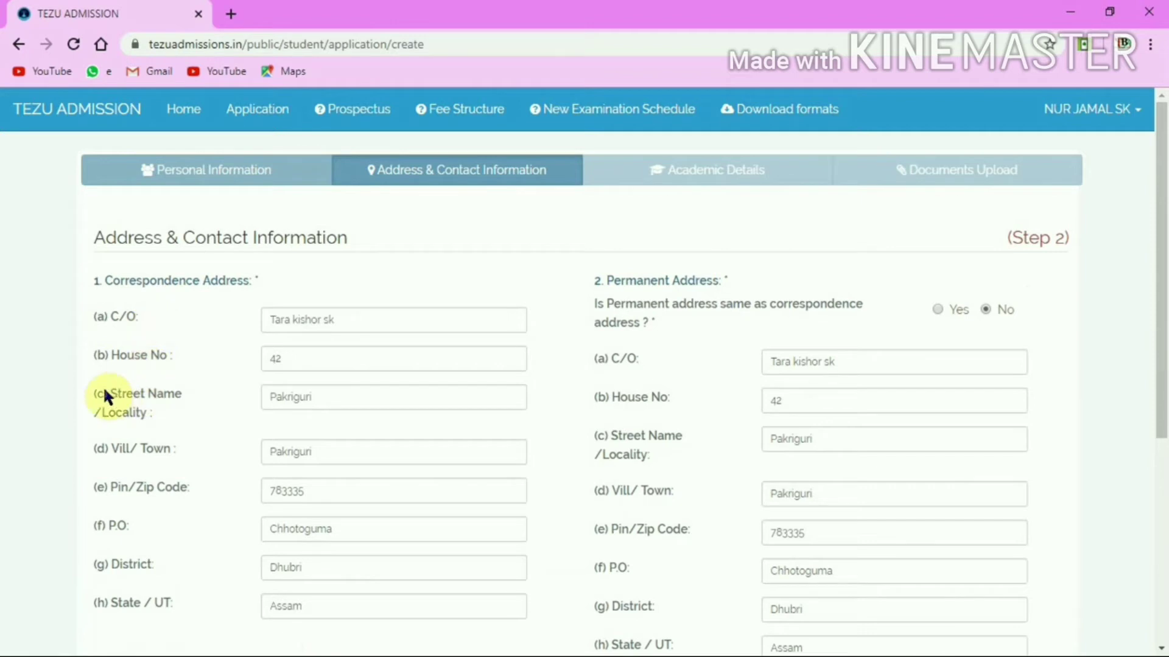
drag(104, 396, 192, 409)
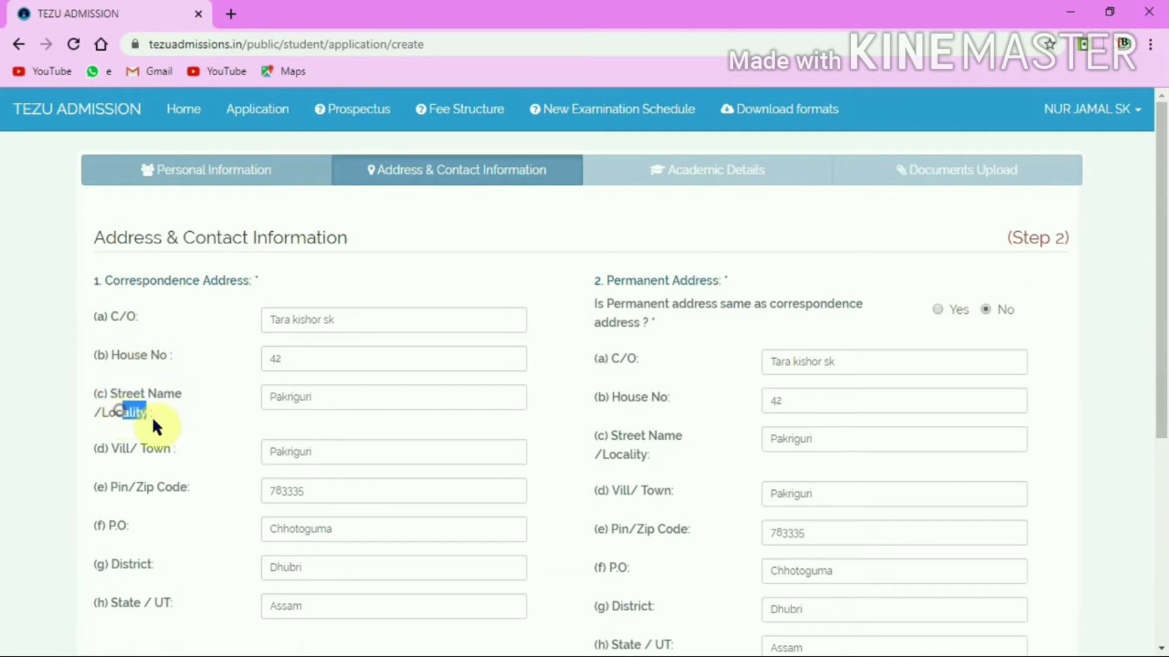
drag(103, 453, 174, 461)
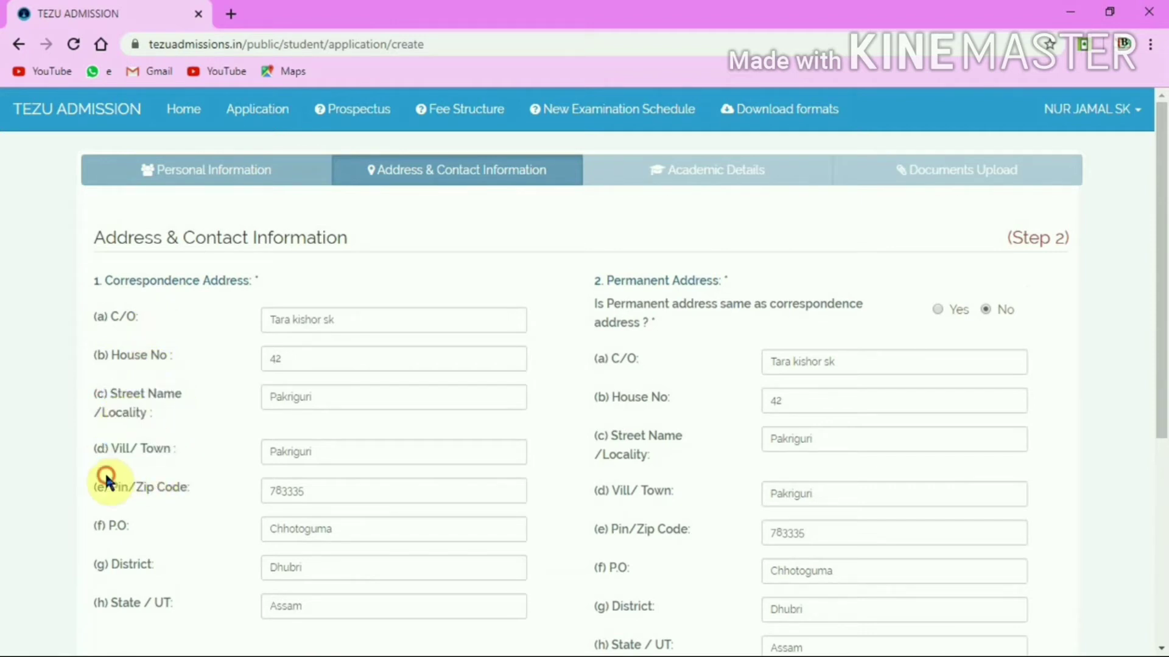
drag(105, 478, 191, 490)
mouse_move(107, 507)
mouse_down()
mouse_move(130, 522)
mouse_move(166, 603)
mouse_up()
scroll(158, 629, down, 2)
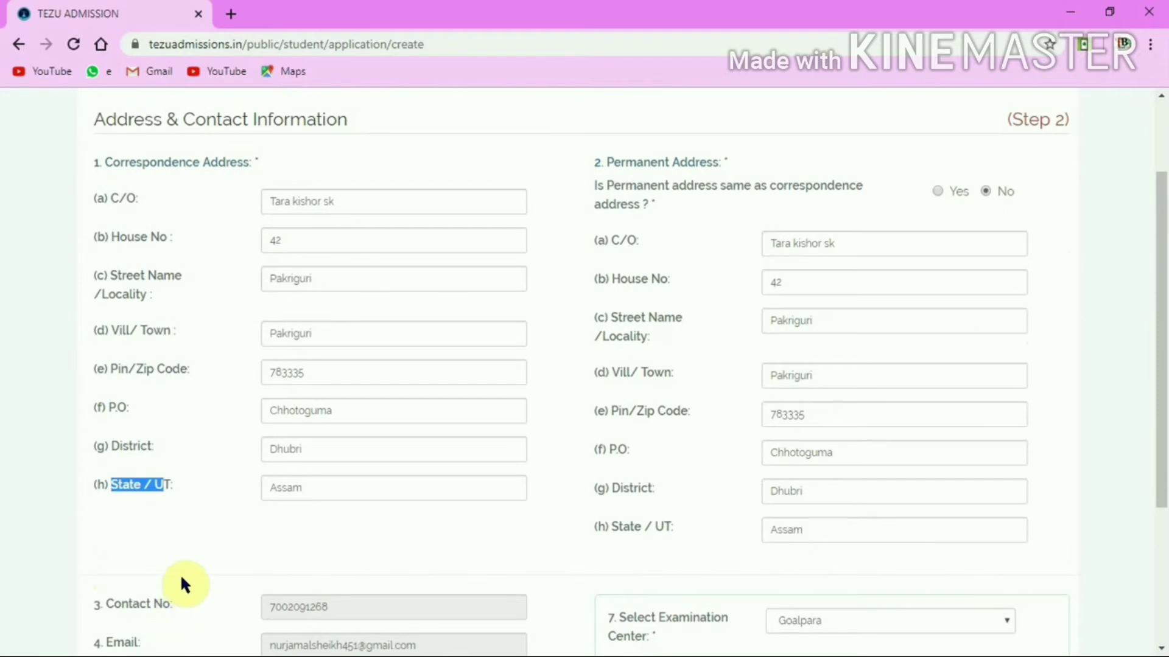
scroll(187, 564, down, 1)
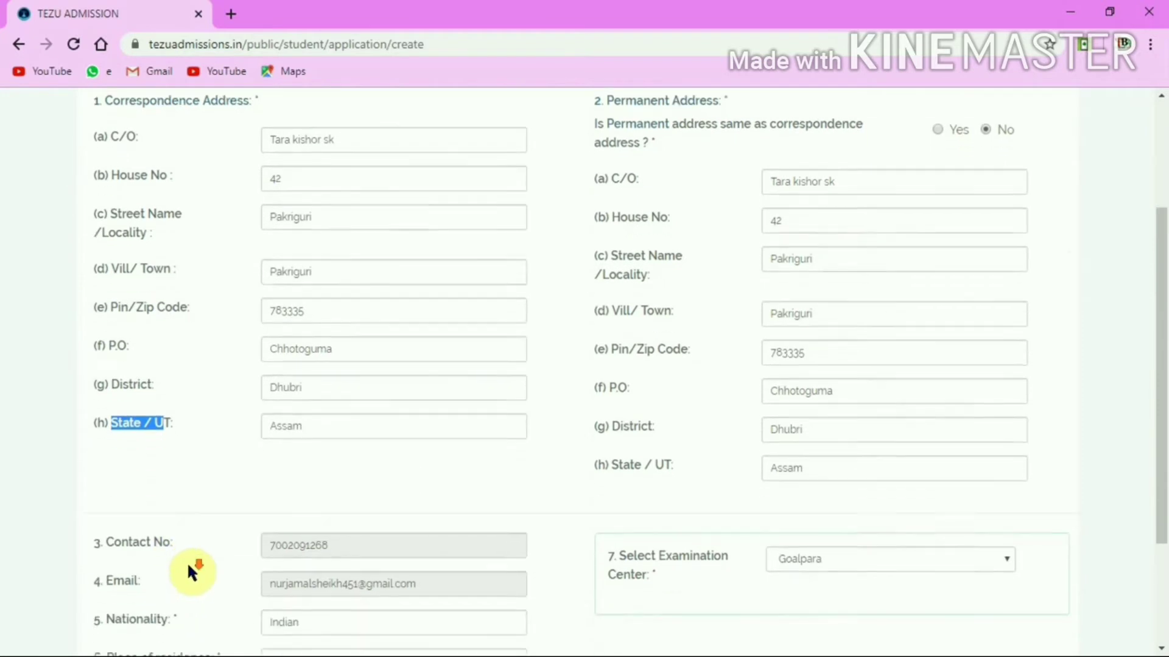
scroll(188, 562, down, 2)
drag(118, 385, 137, 425)
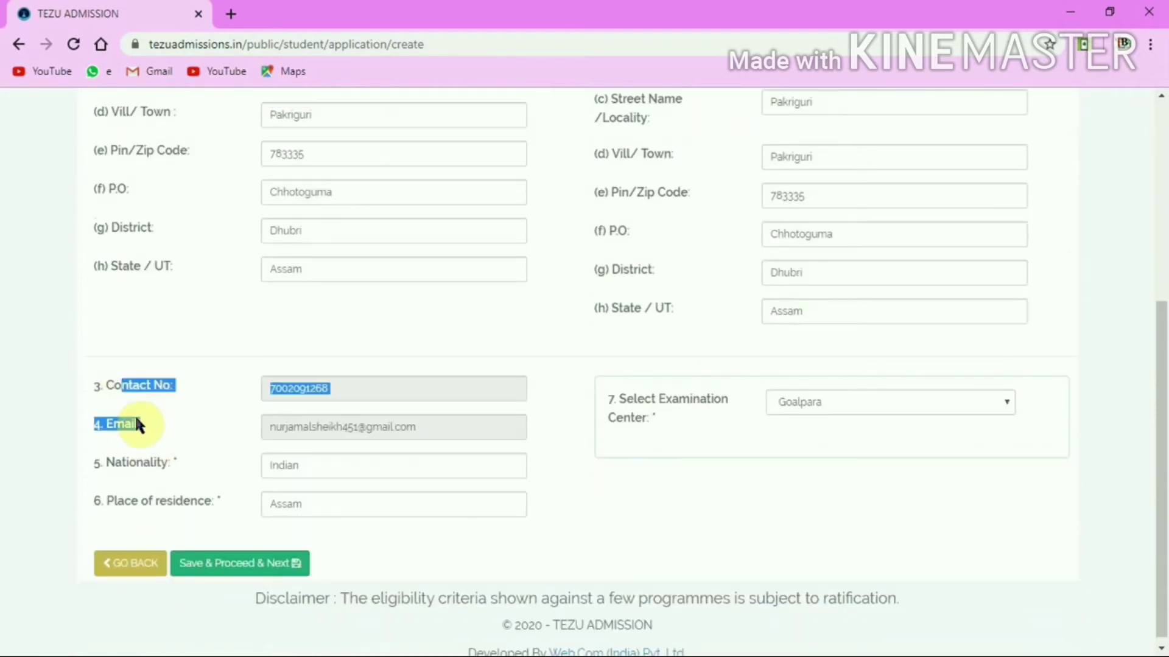
drag(96, 461, 155, 464)
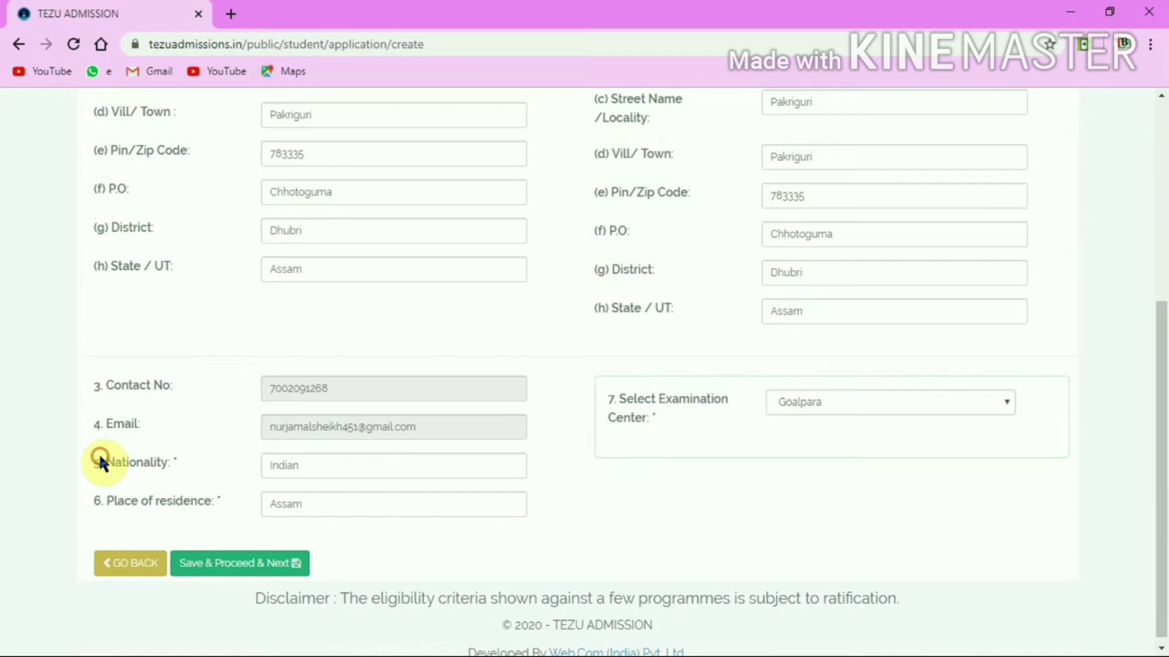
click(325, 474)
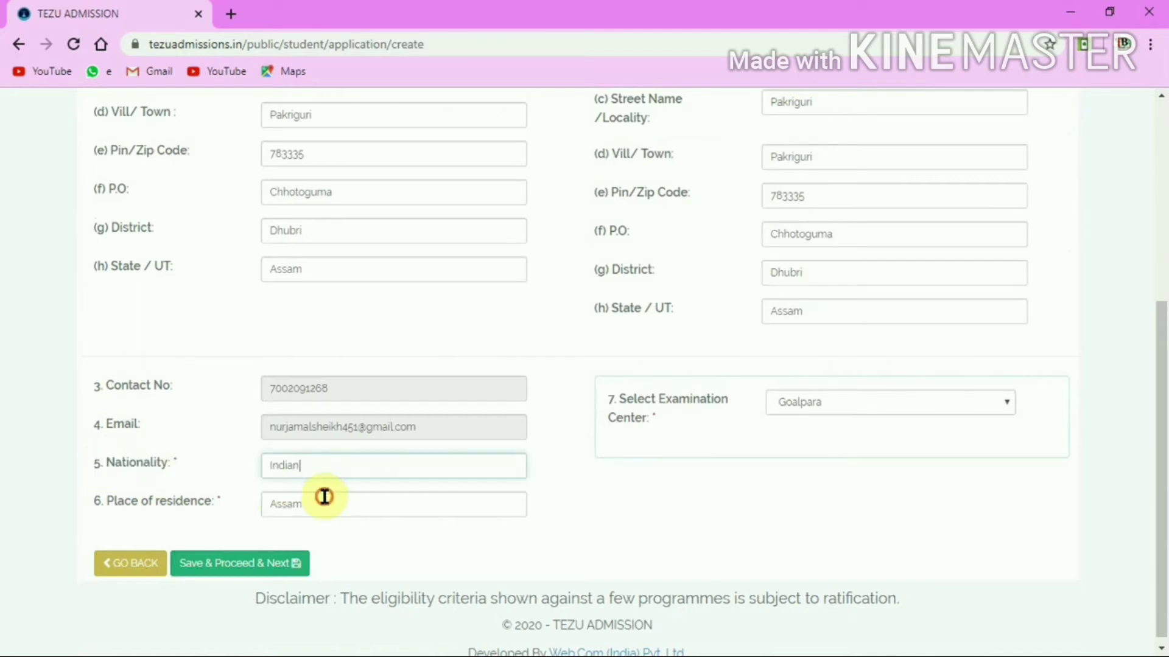
click(324, 497)
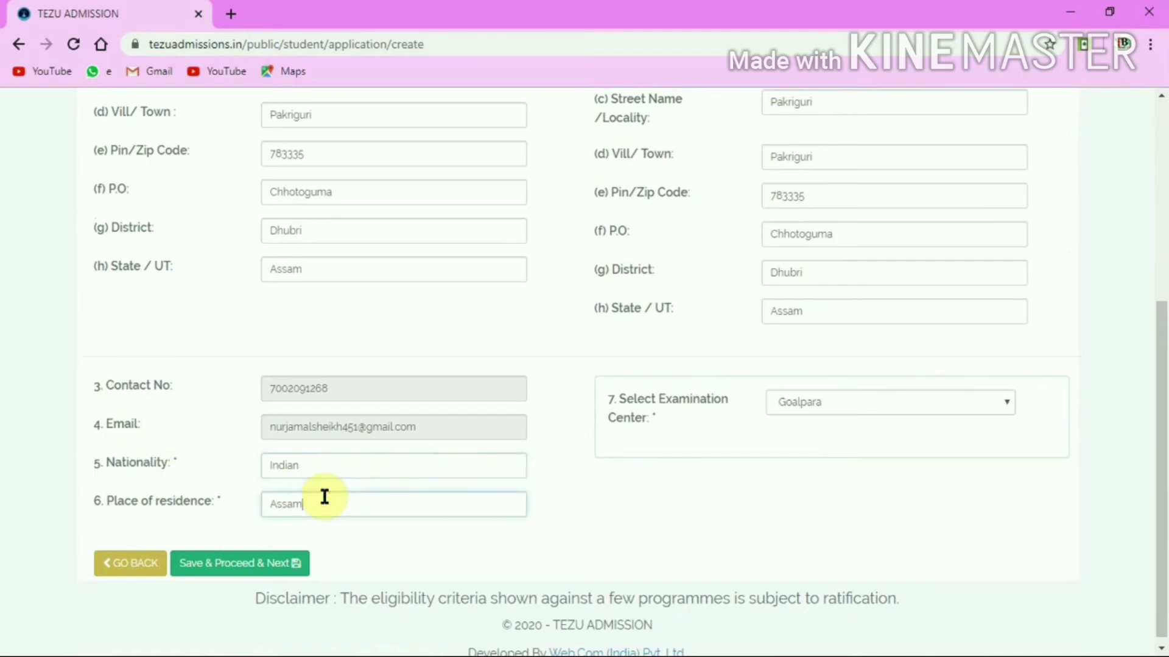
Under Permanent Address, answer Yes to 'Is Permanent address same as correspondence address?'
click(727, 541)
scroll(728, 546, up, 3)
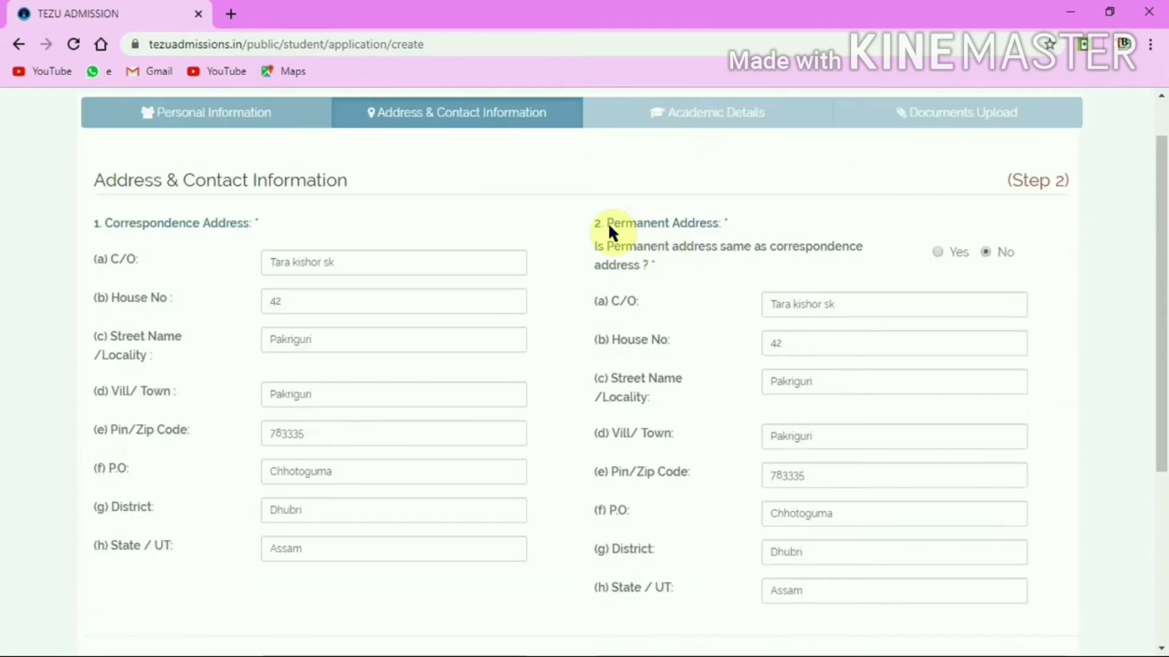
drag(600, 219, 729, 232)
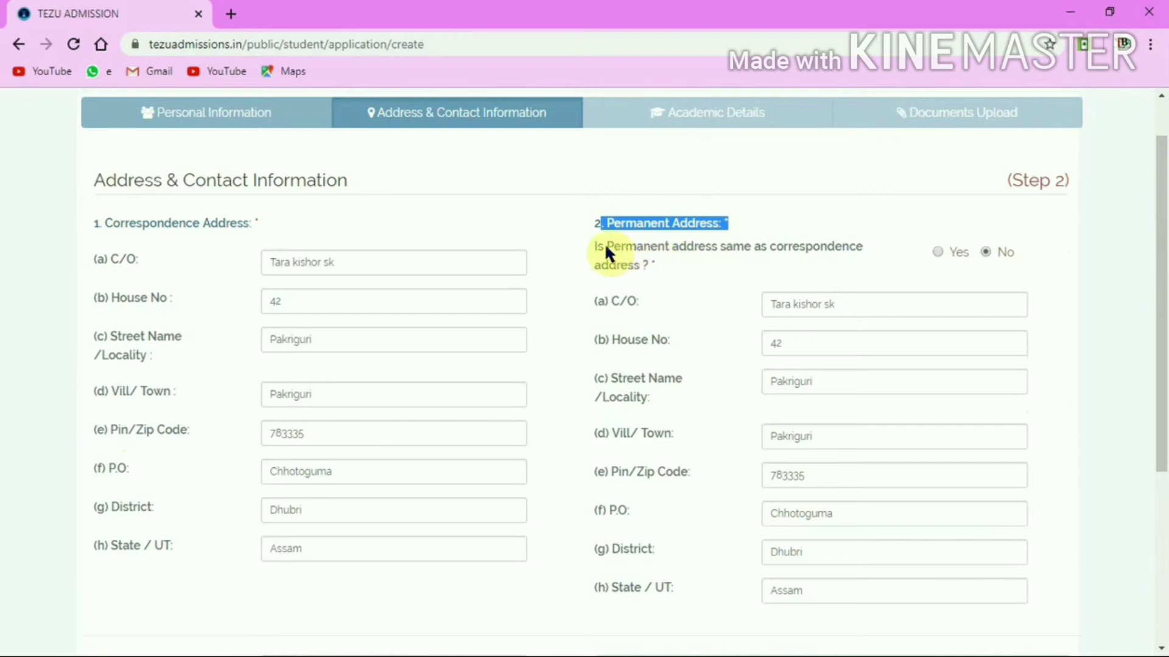
drag(604, 247, 840, 246)
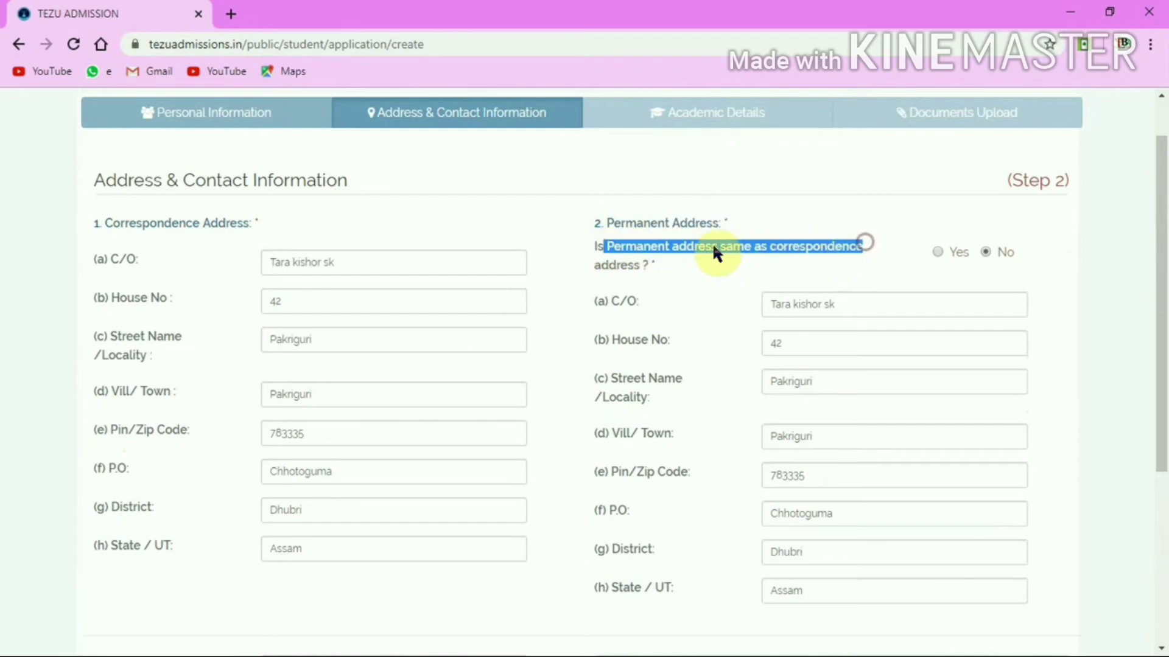
drag(649, 266, 592, 249)
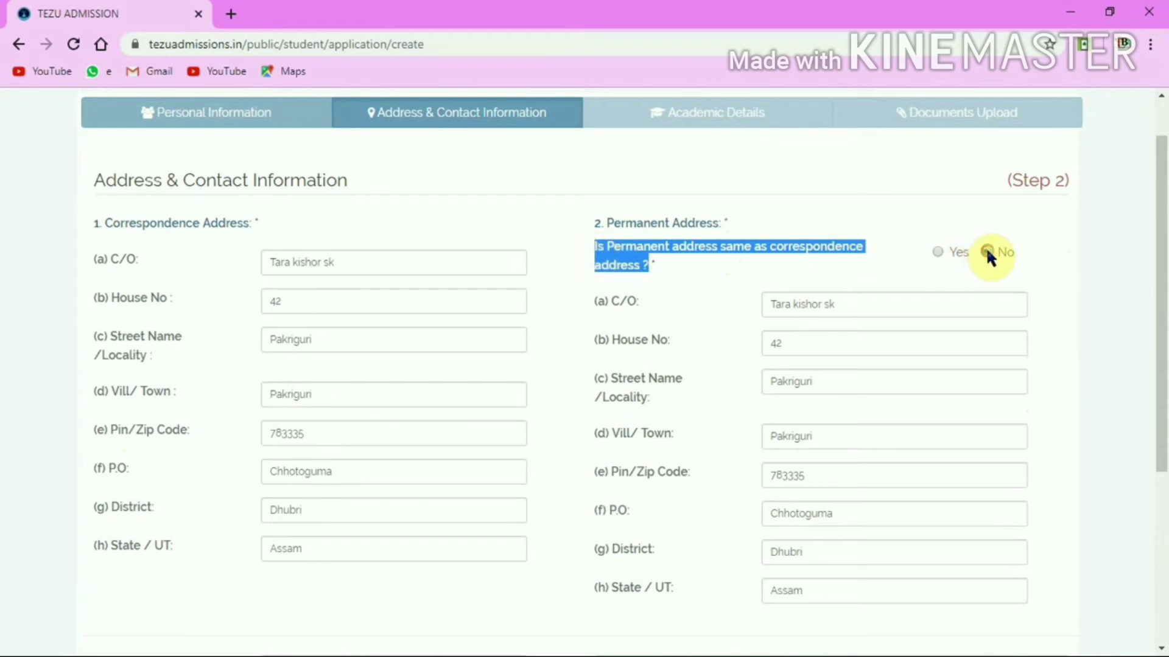
click(913, 252)
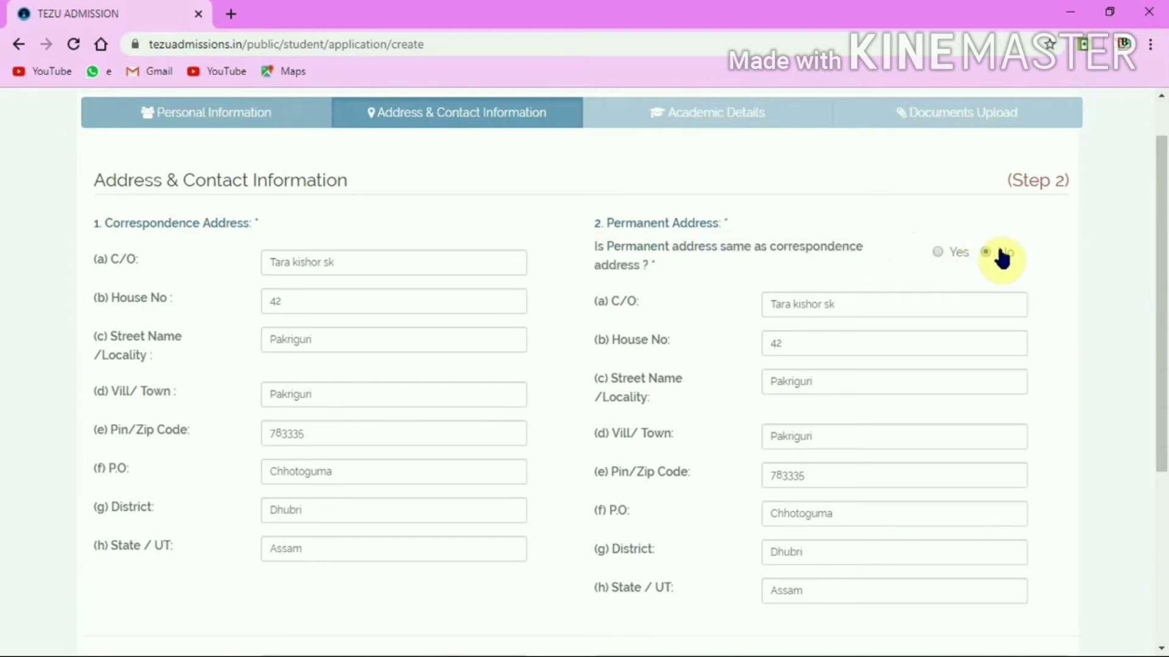
scroll(644, 275, down, 3)
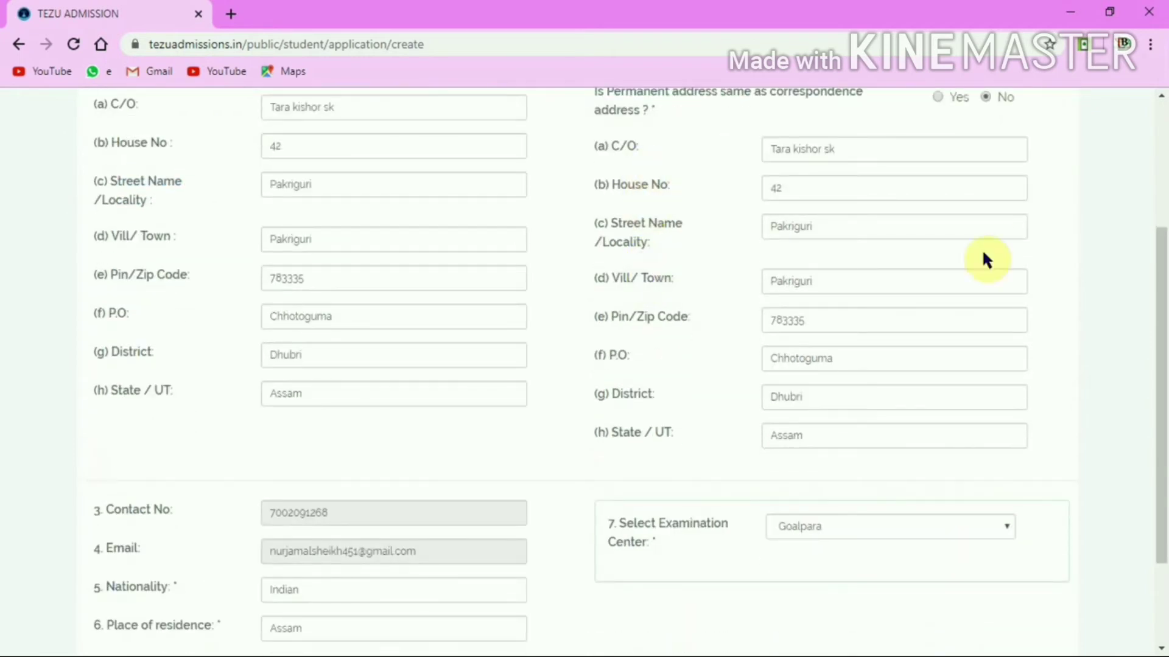
scroll(504, 231, up, 2)
scroll(501, 232, up, 1)
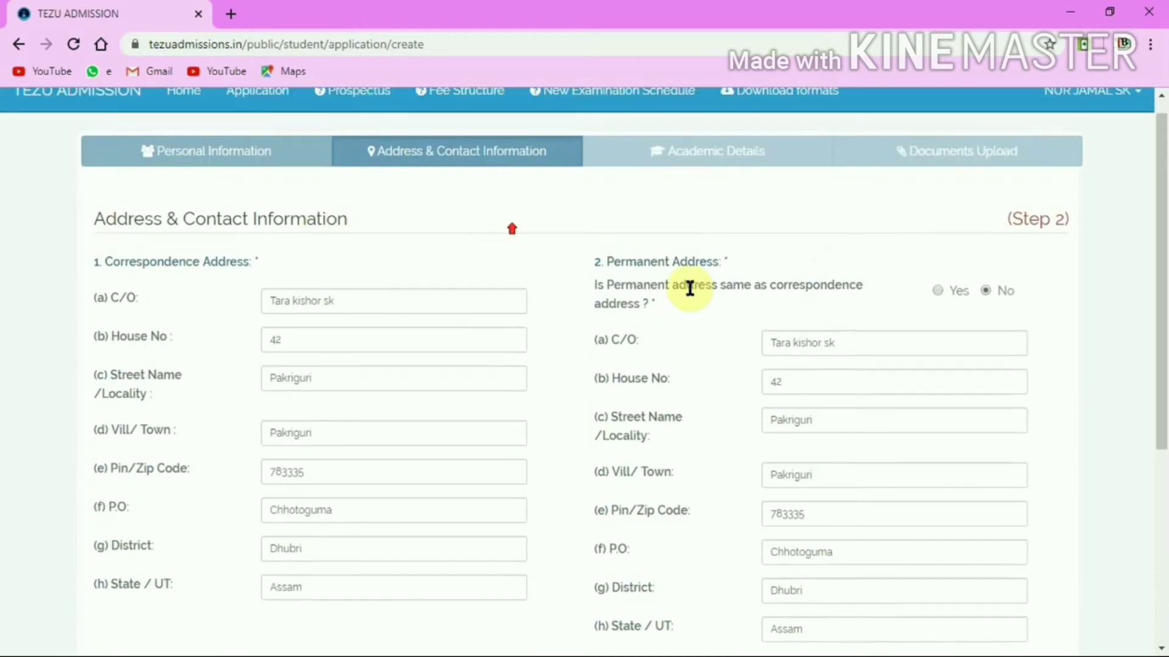
click(937, 290)
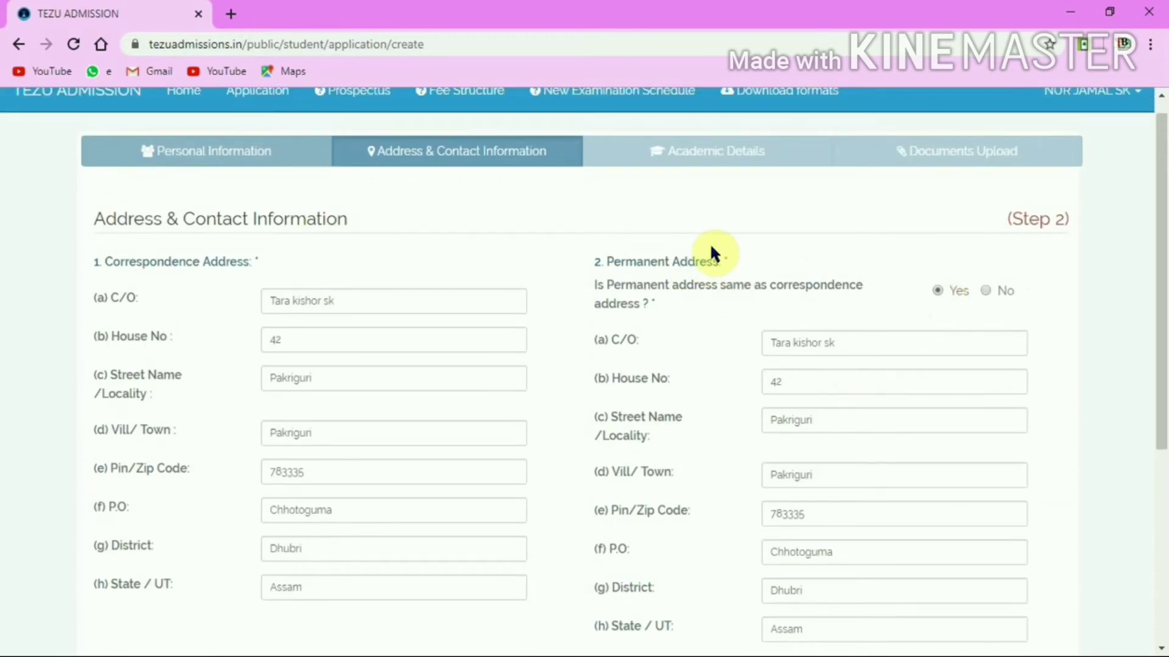
scroll(710, 247, down, 4)
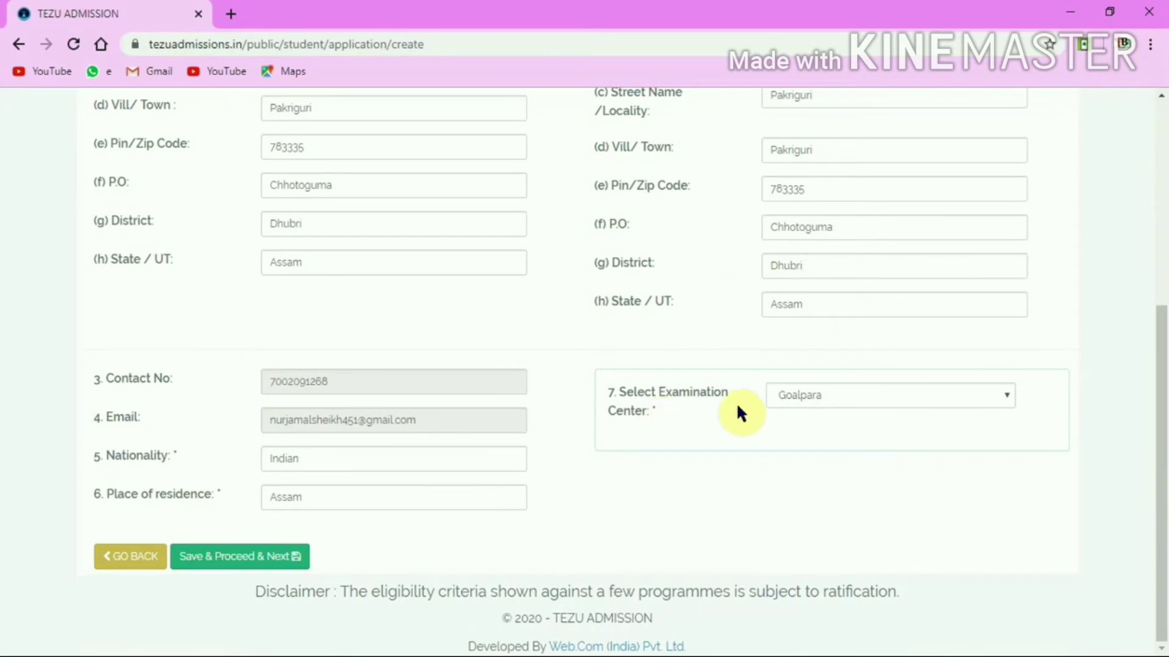
Change the '7. Select Examination Center' choice from Itanagar to Goalpara
drag(614, 391, 762, 421)
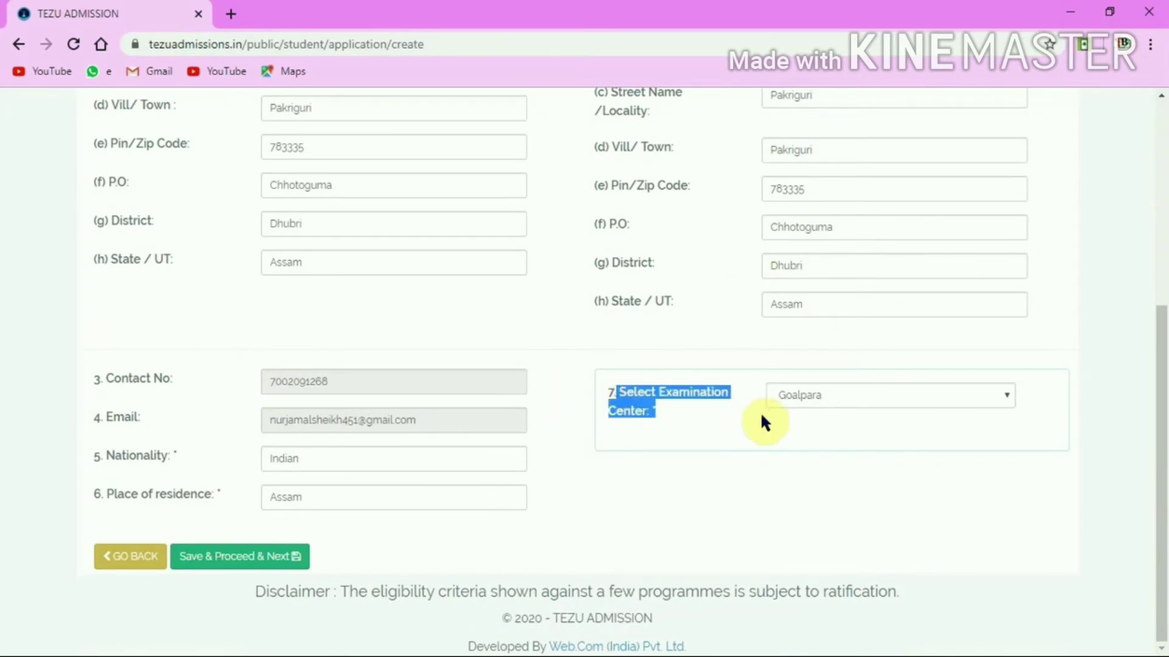
click(711, 418)
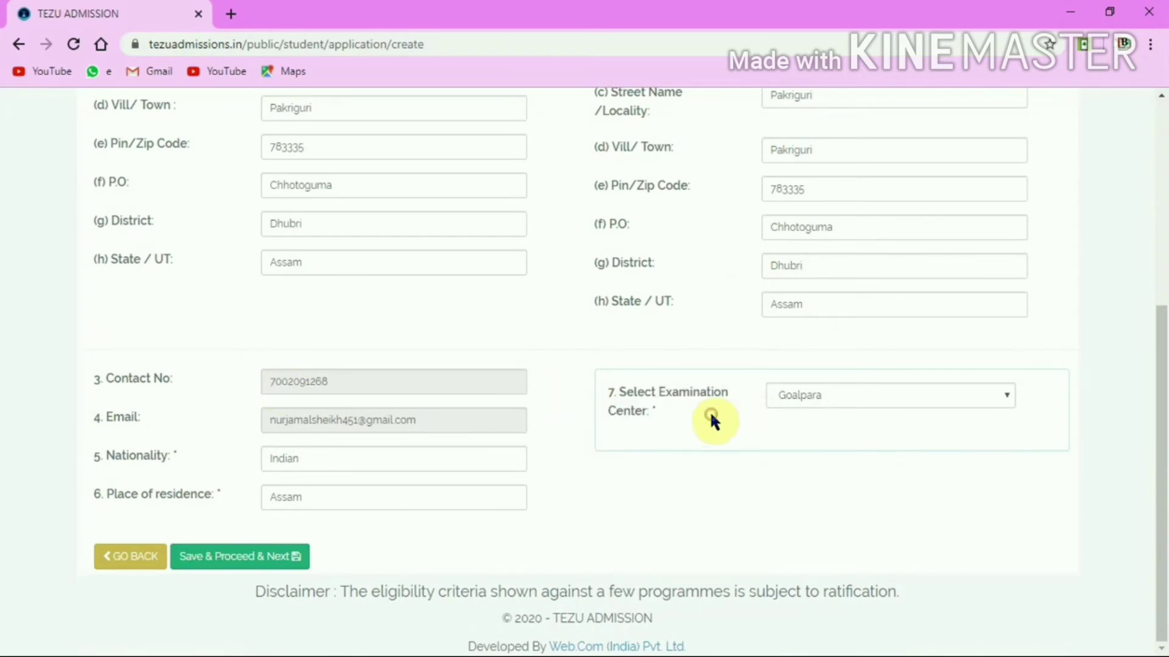
click(790, 405)
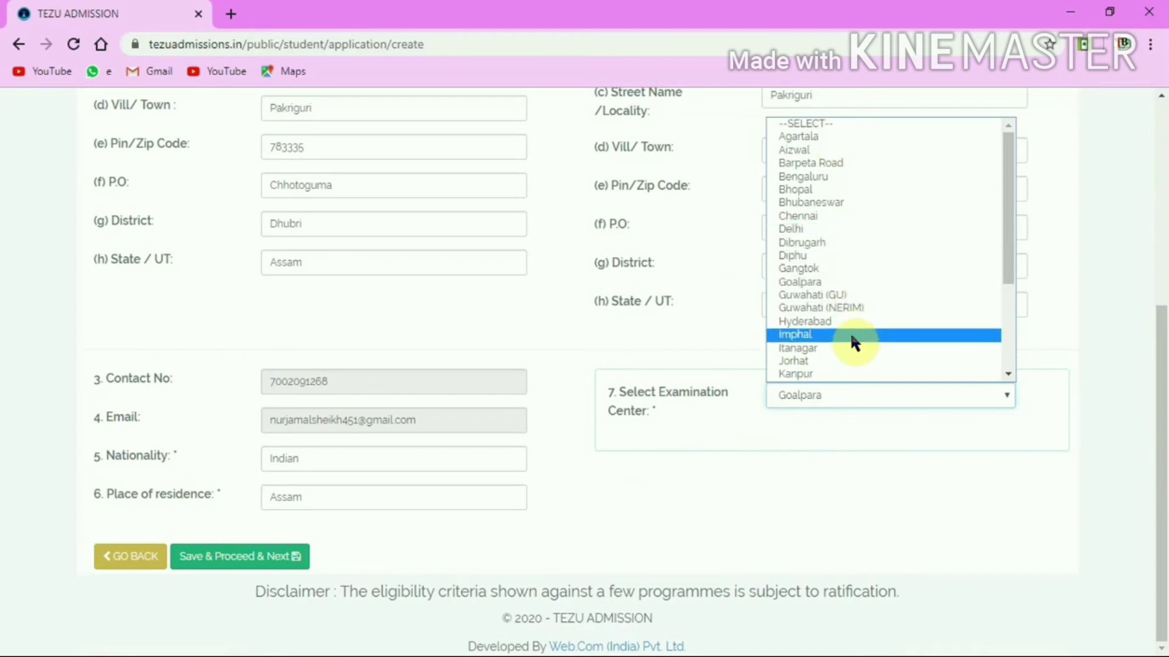
click(851, 349)
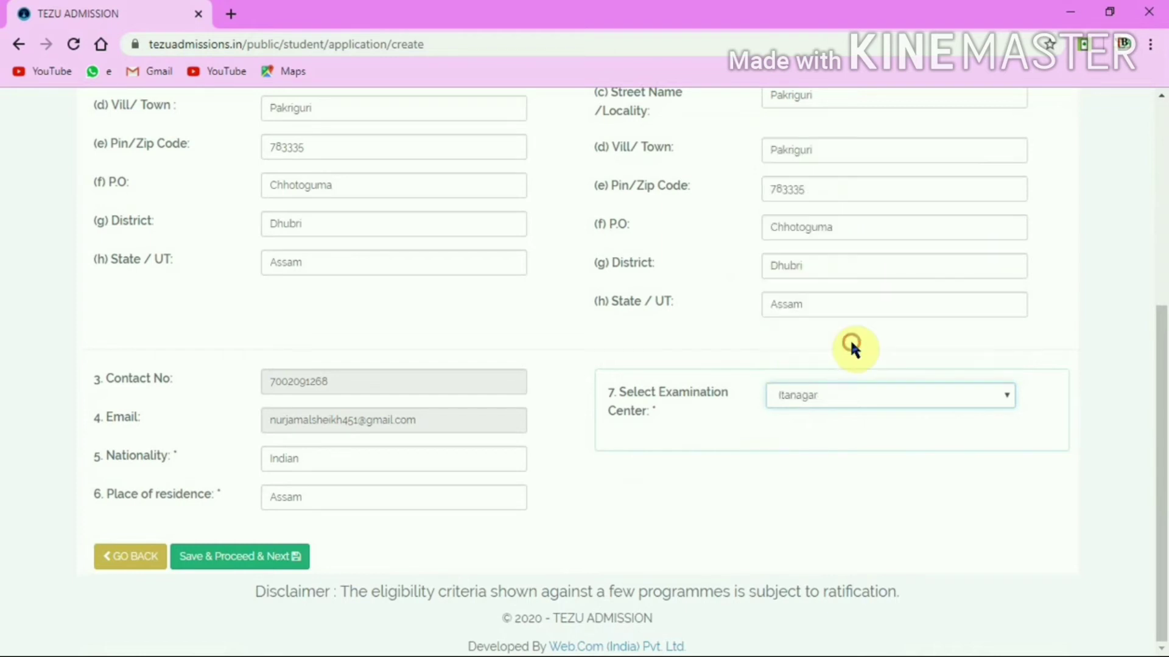
click(848, 384)
scroll(838, 302, down, 3)
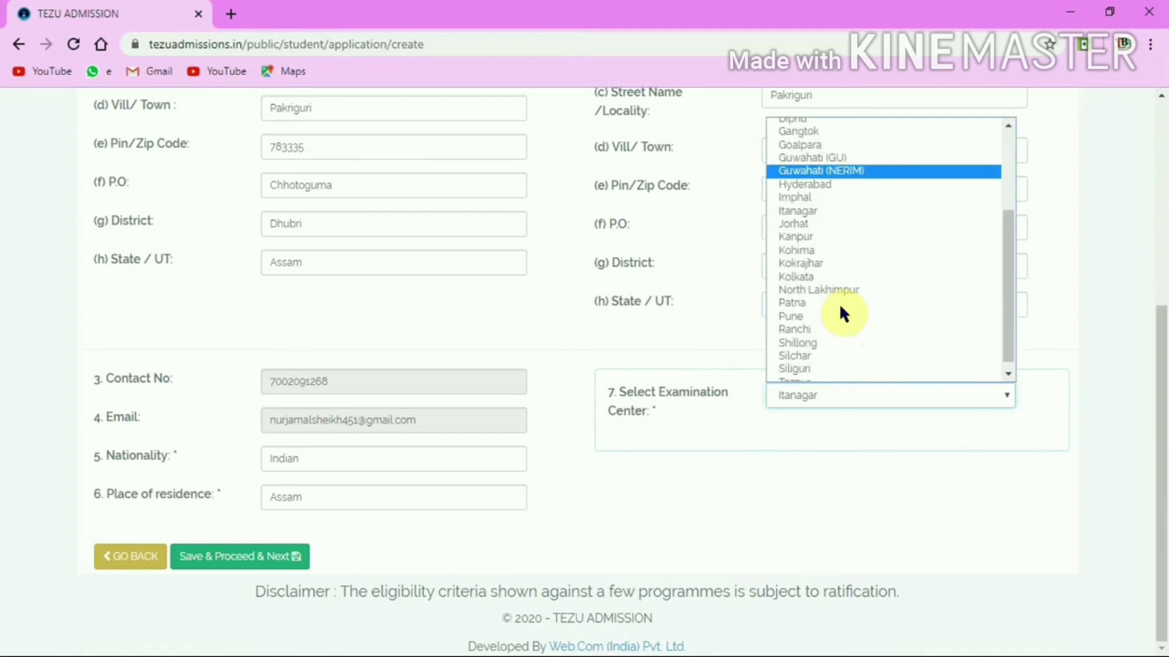
scroll(840, 311, down, 1)
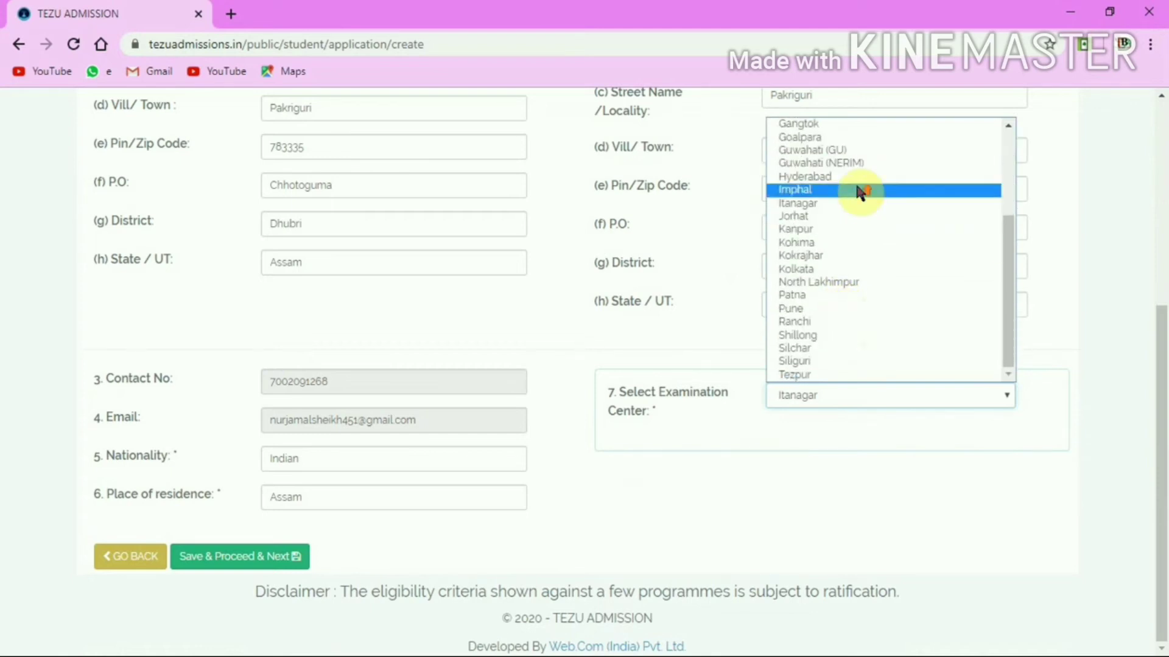
scroll(856, 192, up, 3)
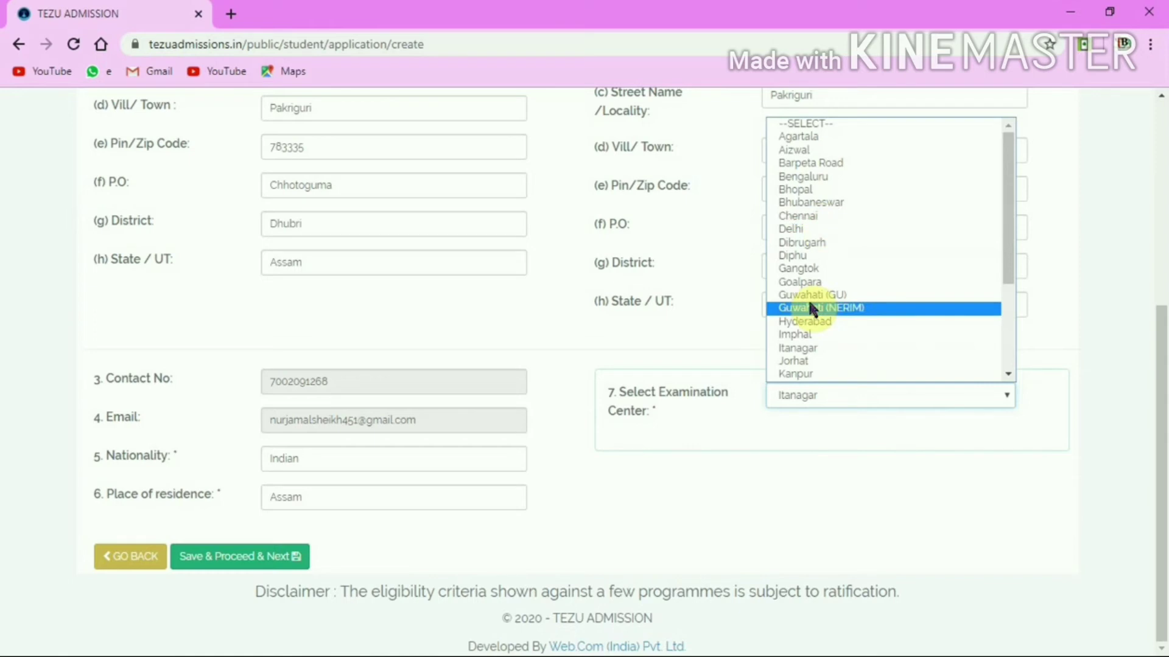
click(808, 282)
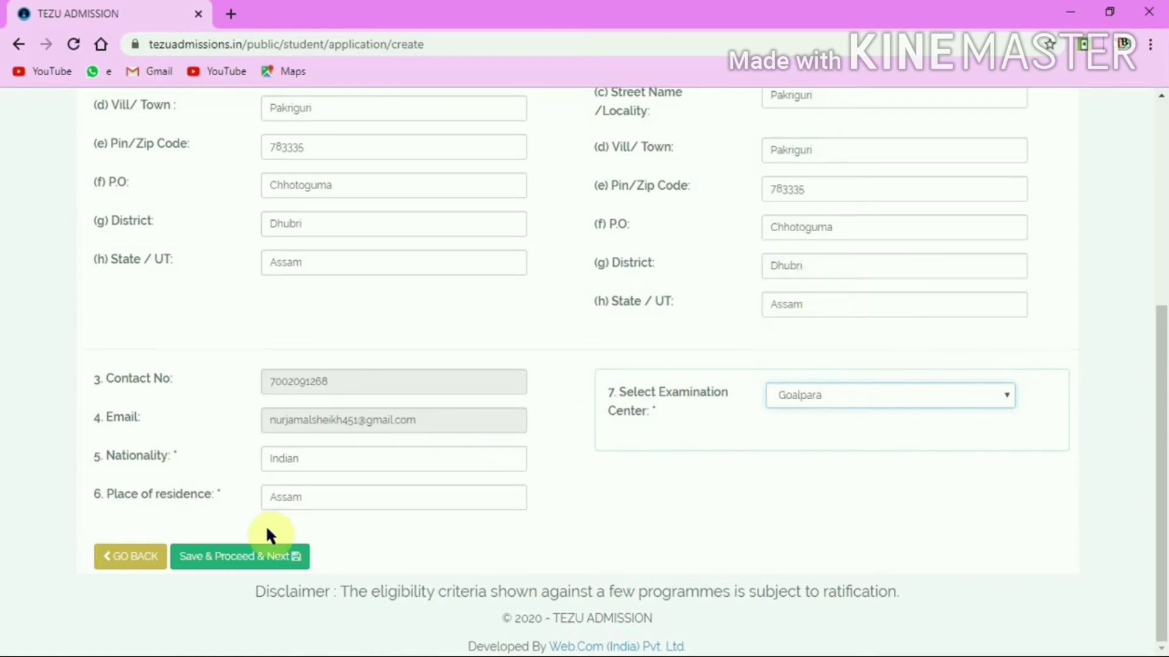
Save Step 2, confirming the 'Created successfully!!' and 'Step two has been completed' messages
click(239, 557)
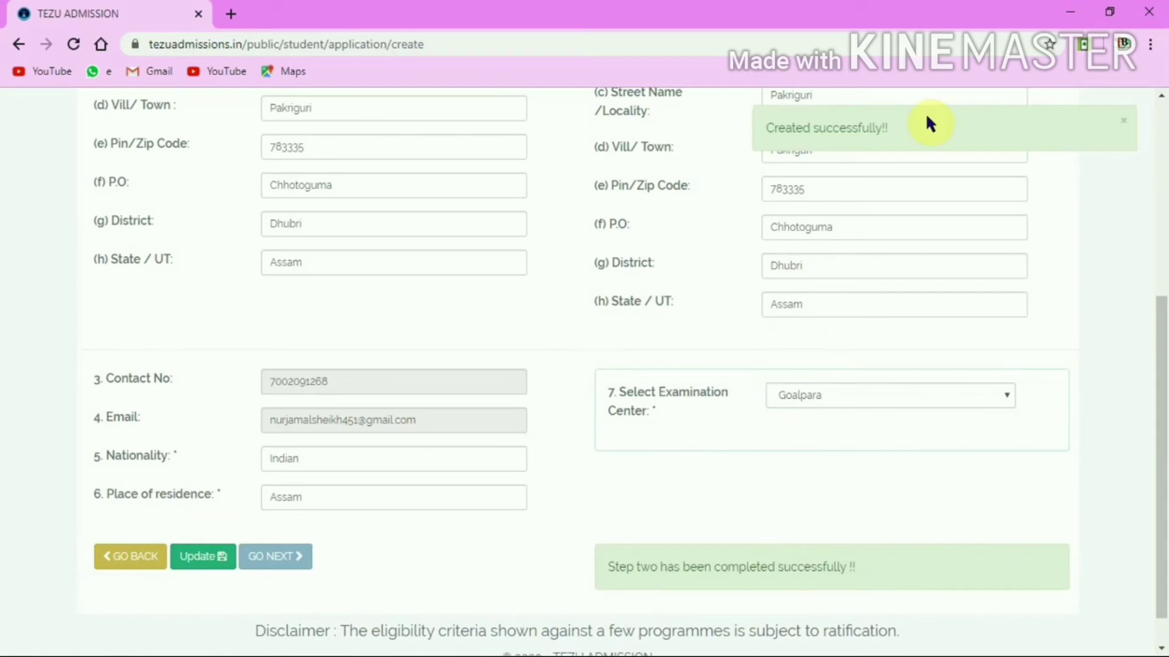
drag(916, 119, 819, 128)
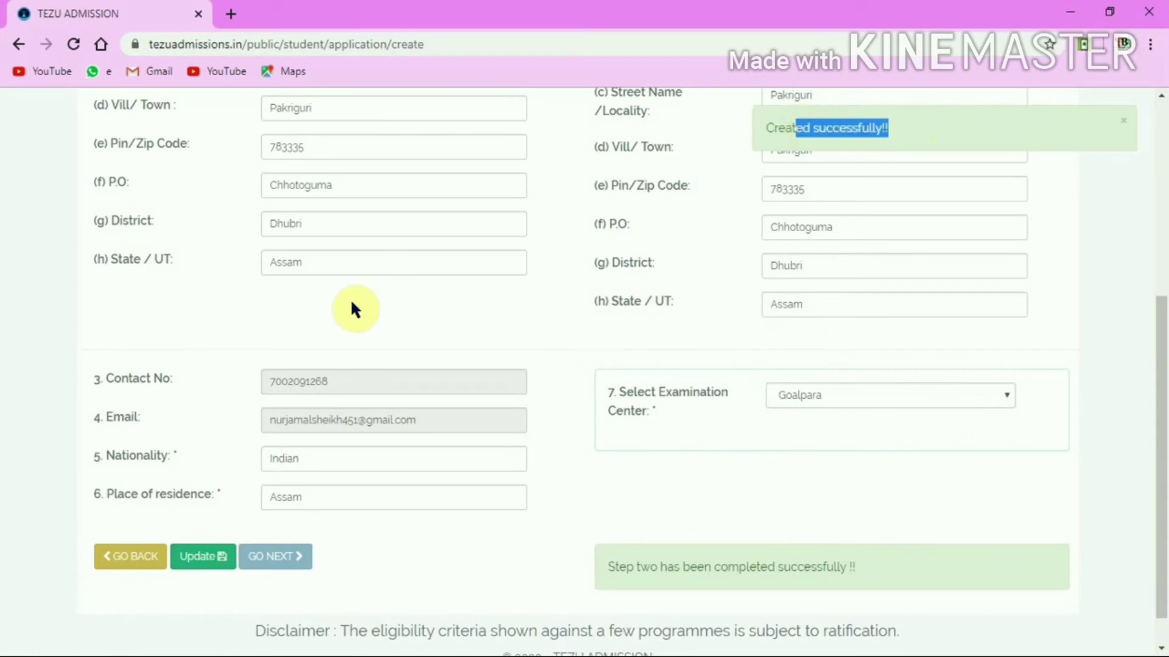
drag(814, 566, 609, 568)
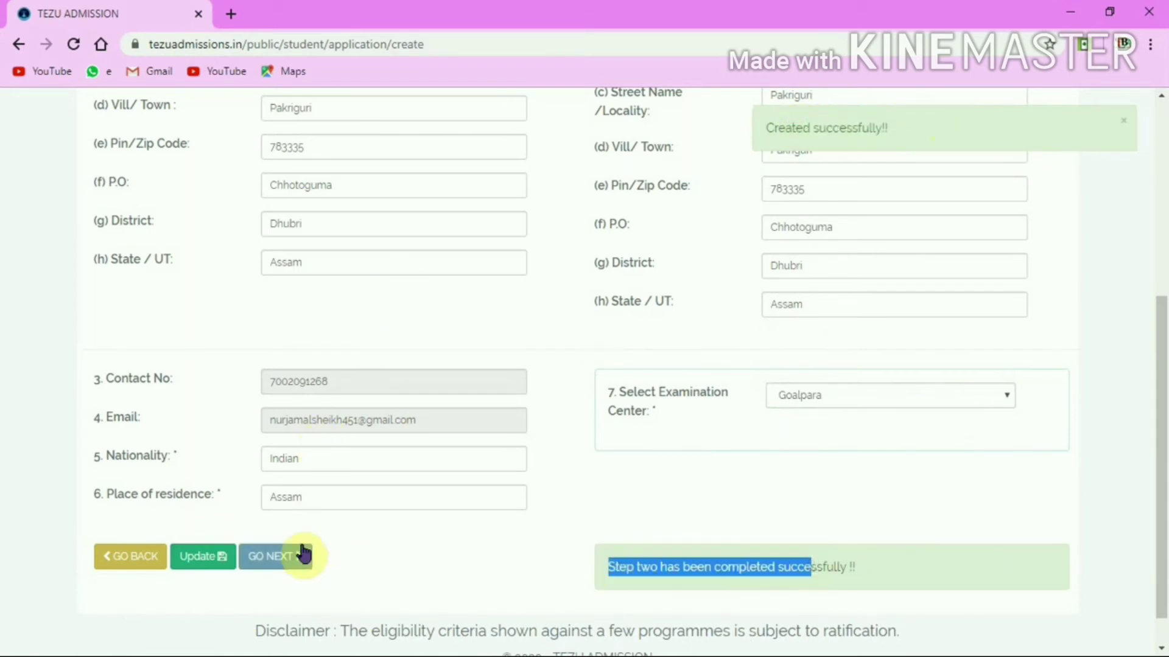
Go to Step 3 and look over the Academic Details and Qualifications headings
click(264, 555)
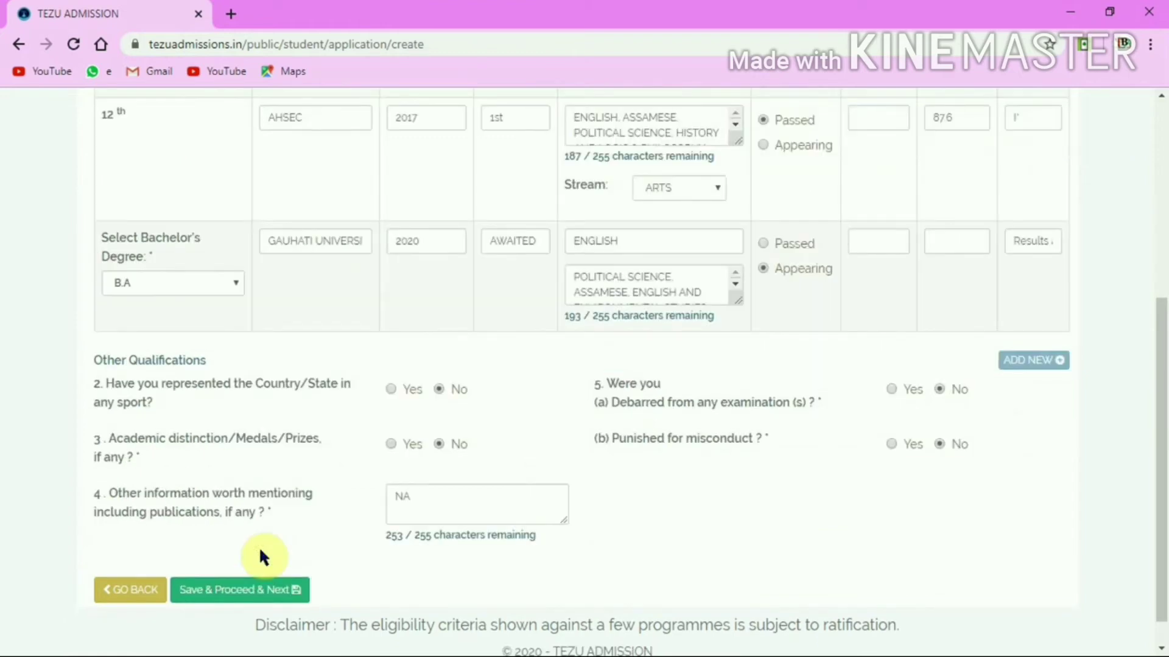
scroll(259, 546, up, 2)
scroll(259, 546, up, 2)
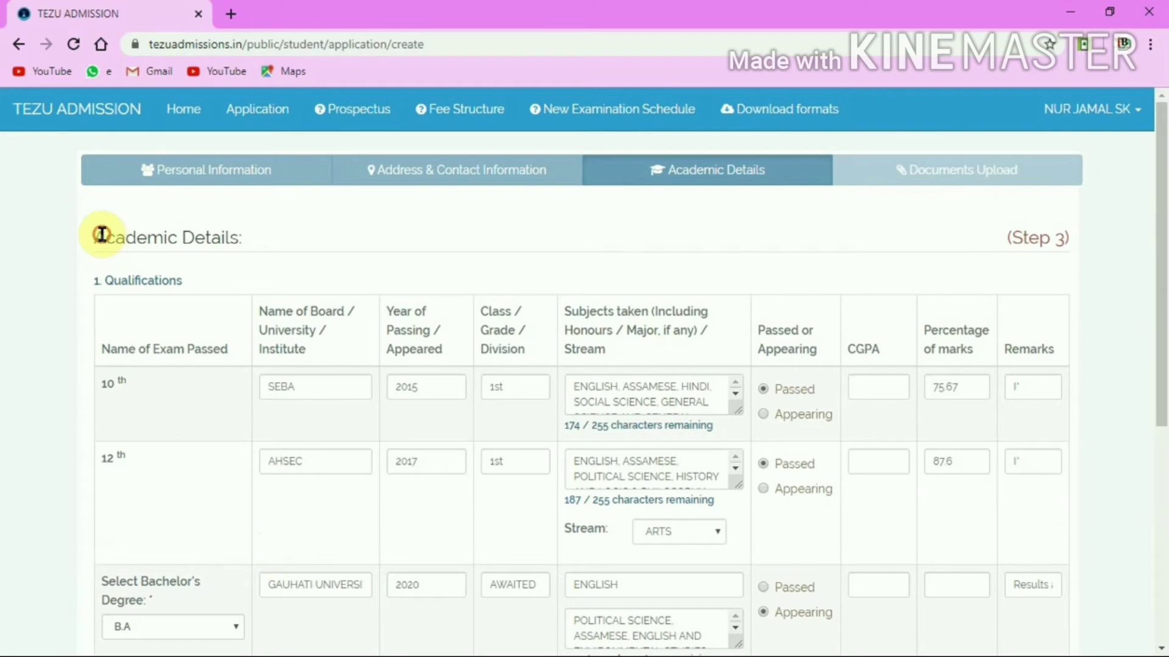
drag(105, 237, 251, 247)
click(334, 253)
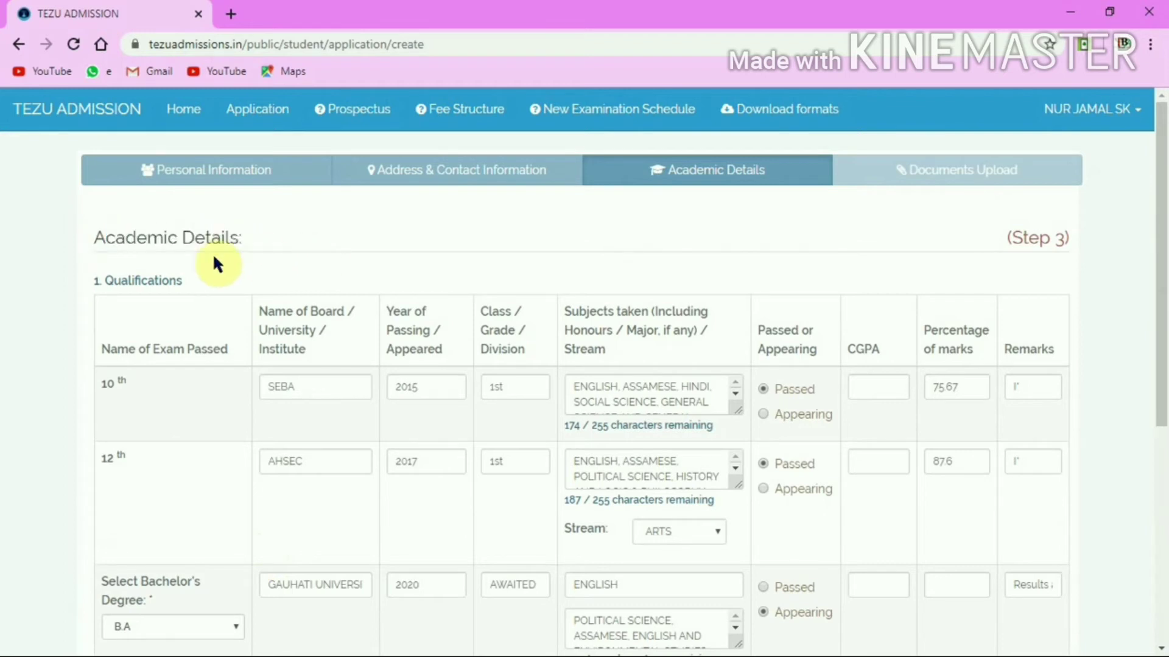
drag(112, 282, 199, 289)
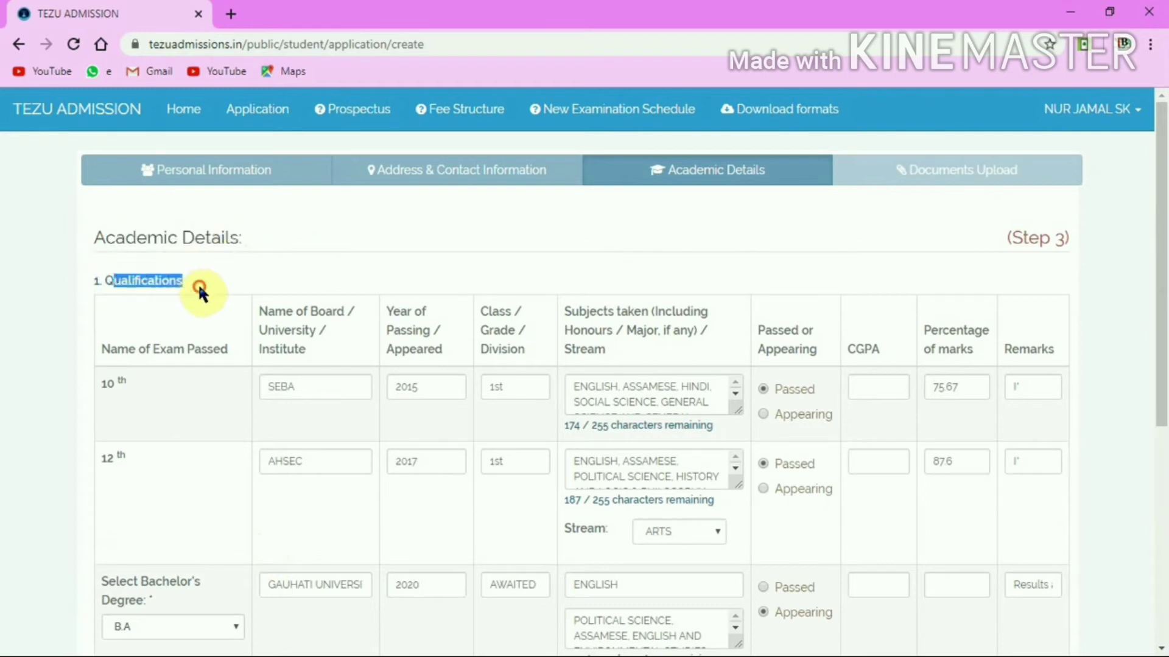
click(198, 325)
Review the Qualifications table columns and the 10th row's subjects list
drag(85, 345, 105, 382)
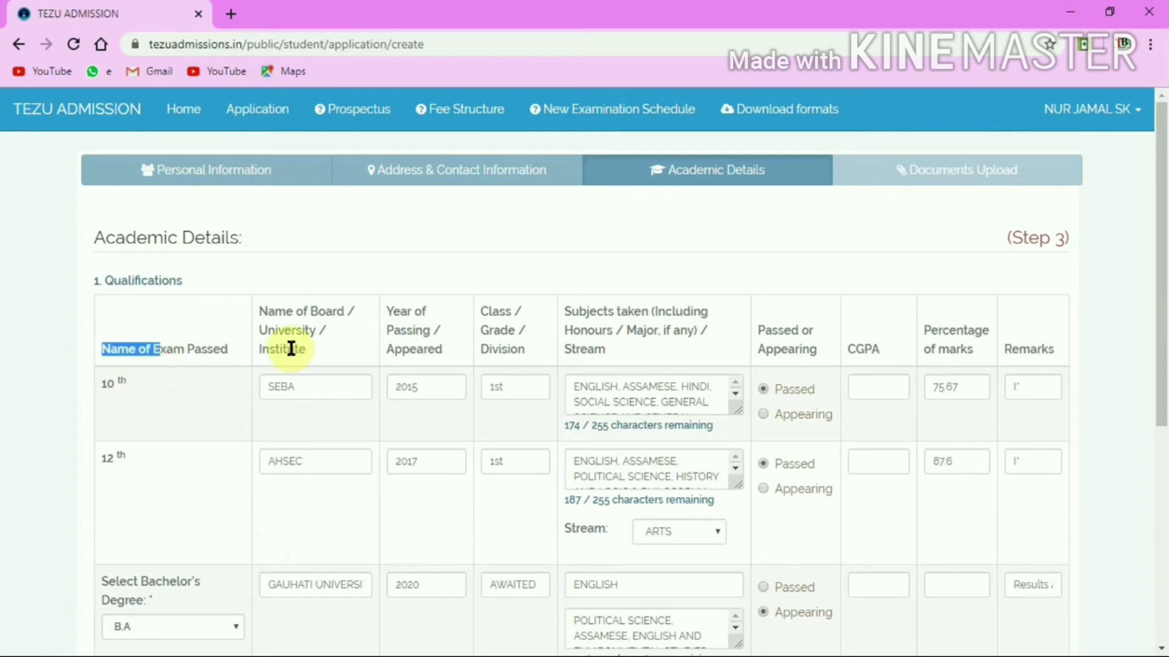
drag(268, 312, 327, 358)
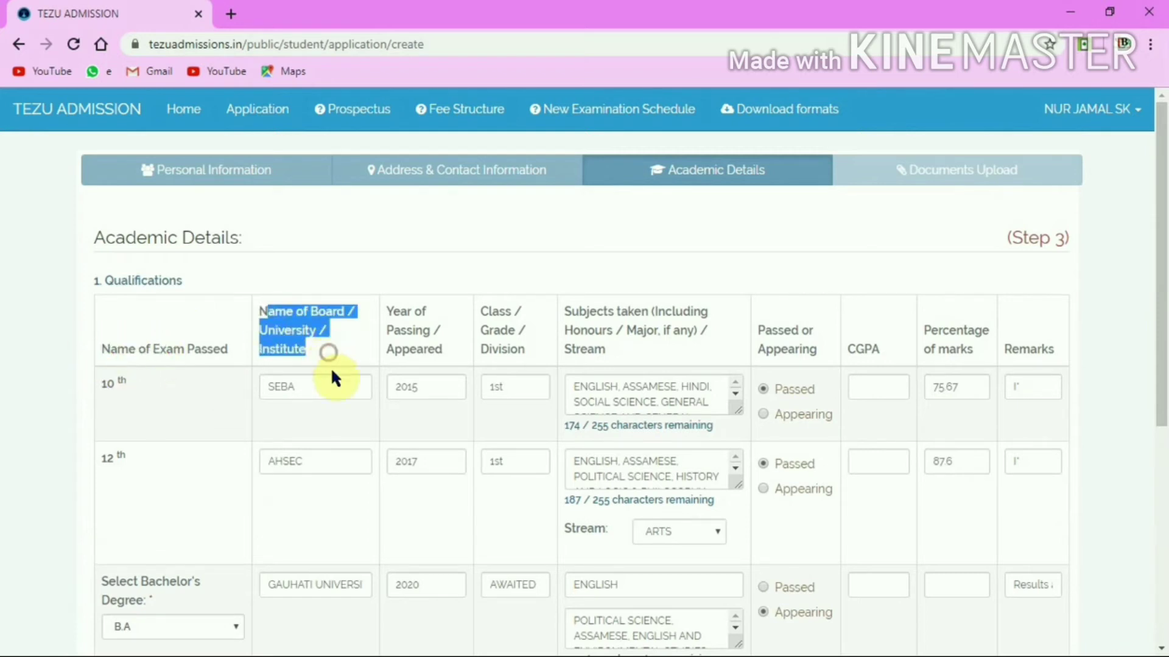
click(334, 404)
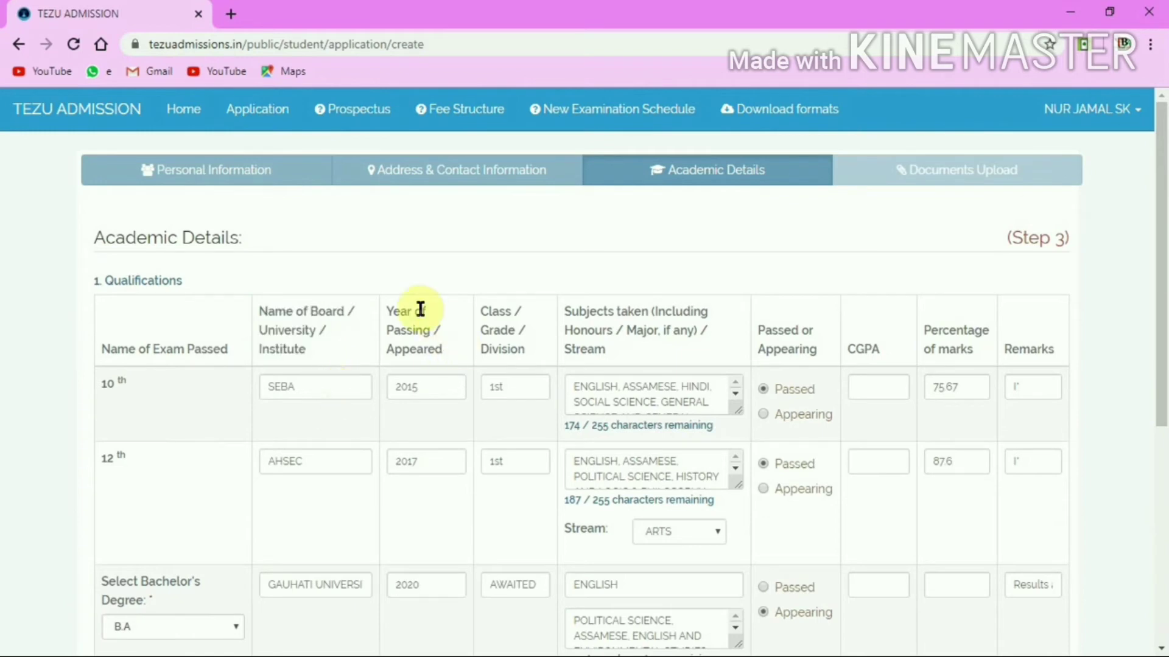
drag(420, 310, 460, 339)
click(445, 410)
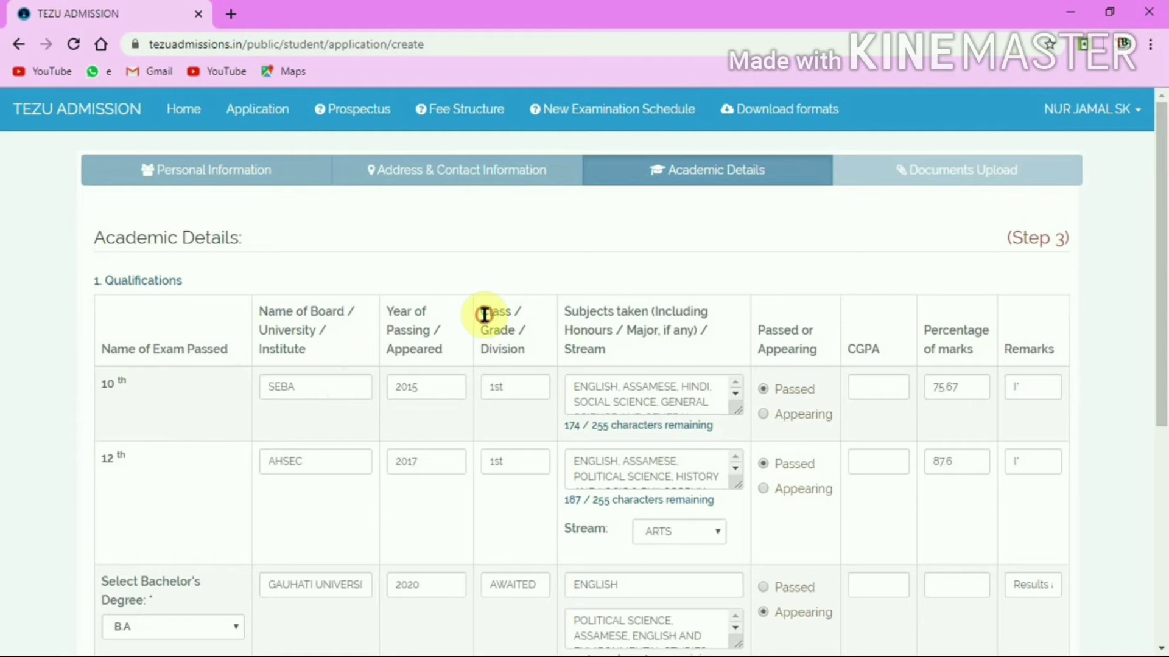
drag(483, 315, 541, 356)
drag(580, 313, 712, 356)
click(652, 357)
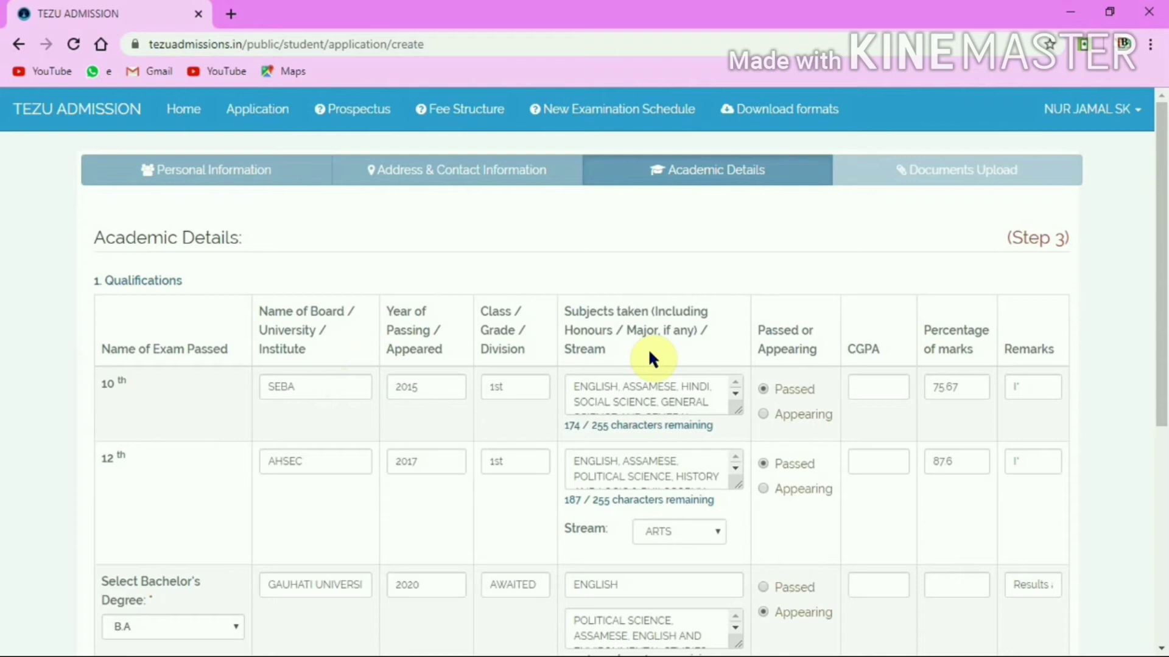
click(736, 395)
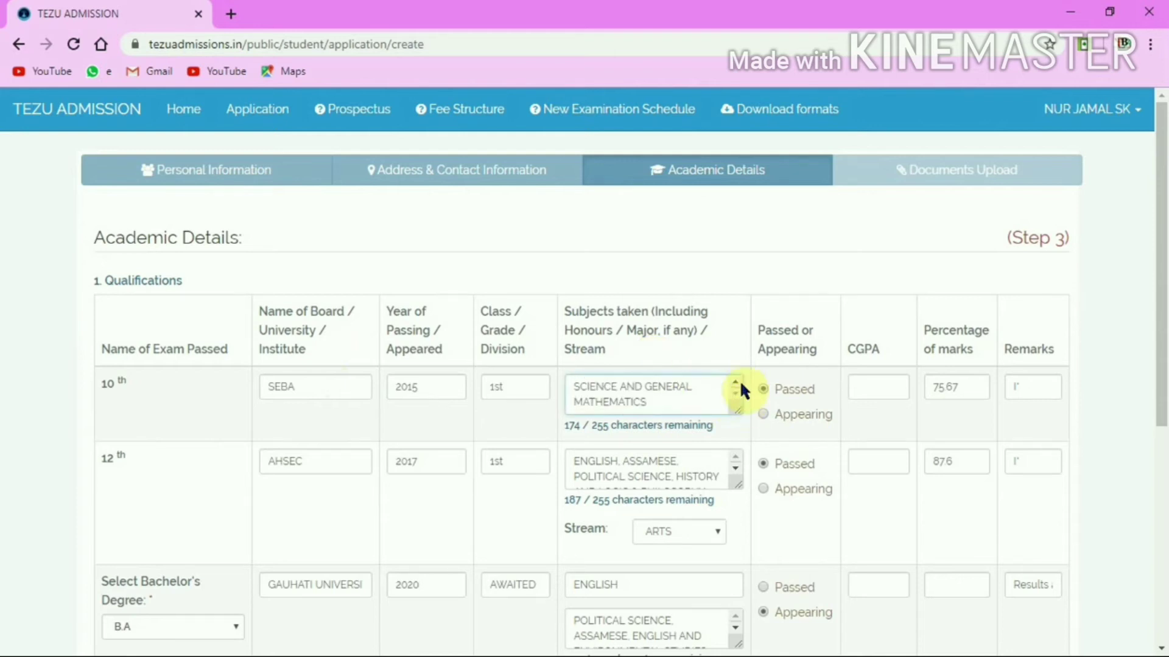
click(735, 382)
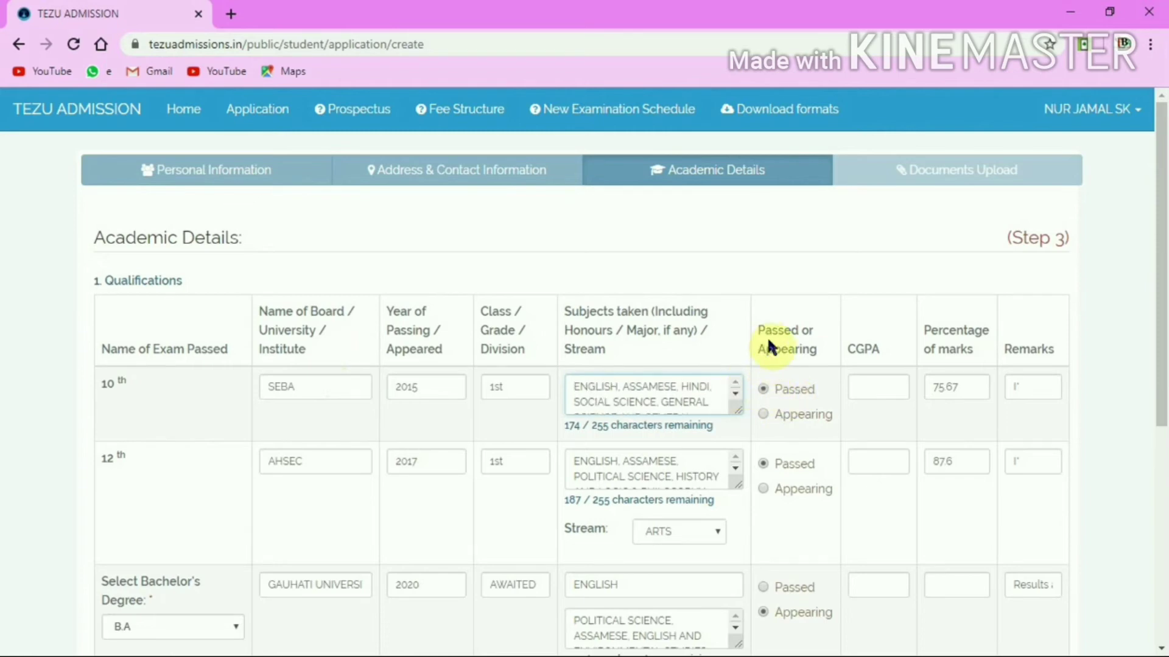
drag(768, 347, 802, 347)
click(808, 372)
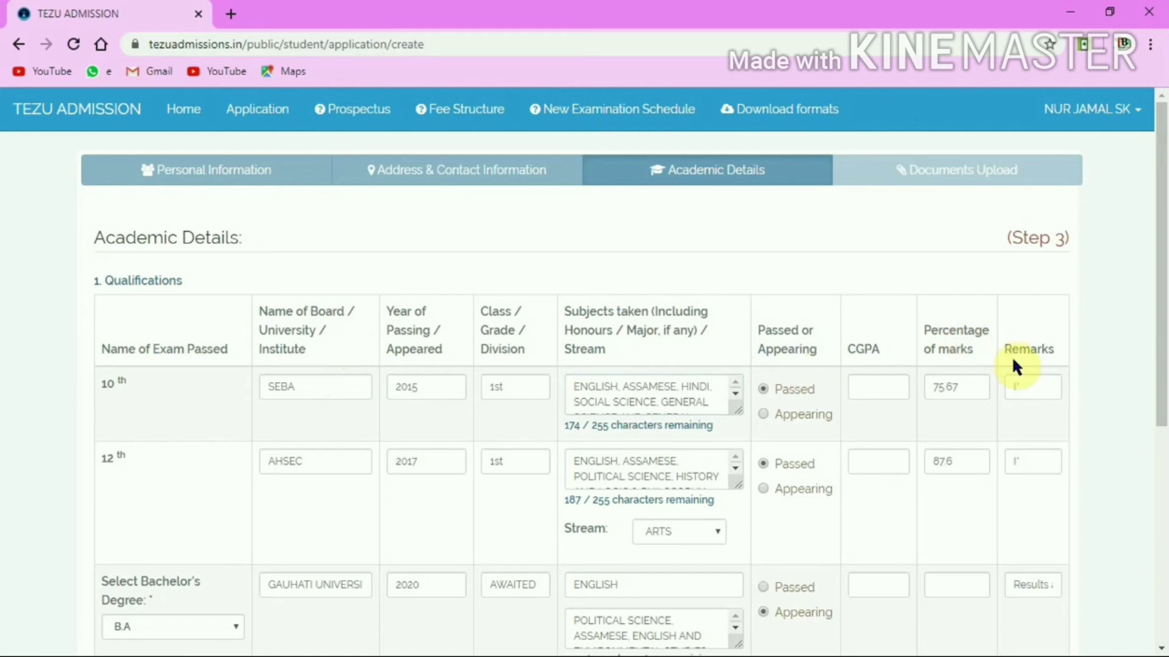
mouse_move(1162, 363)
mouse_down()
mouse_move(1164, 374)
mouse_move(1036, 396)
mouse_up()
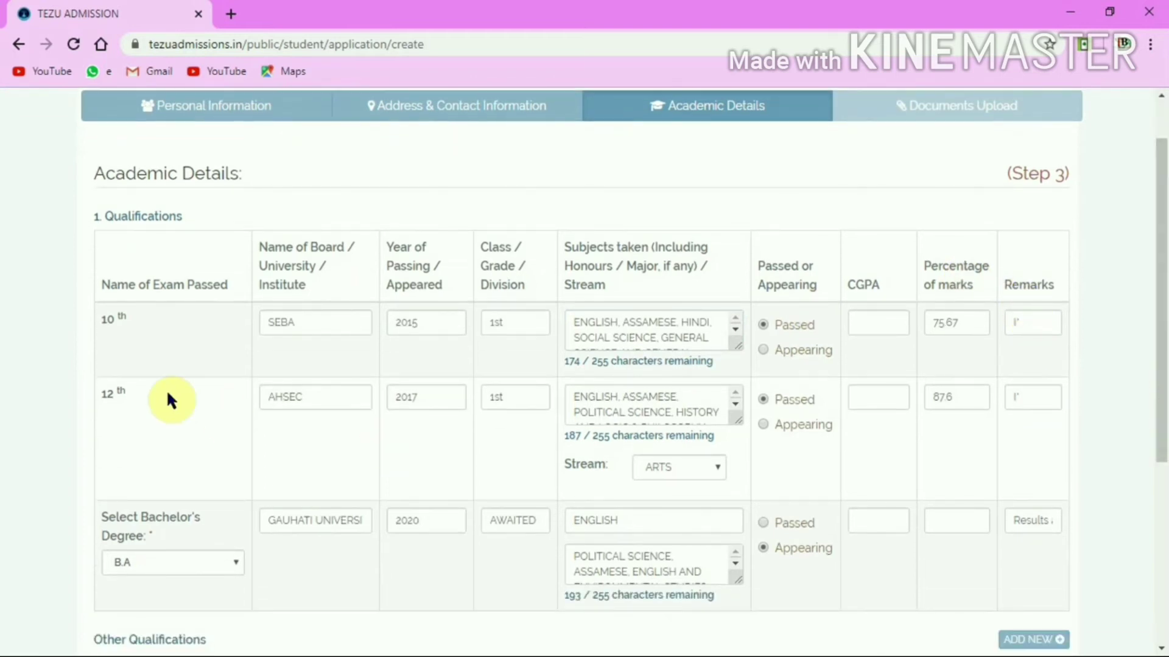
Keep the 12th row's Stream set to ARTS
click(110, 395)
drag(564, 461, 615, 463)
click(664, 468)
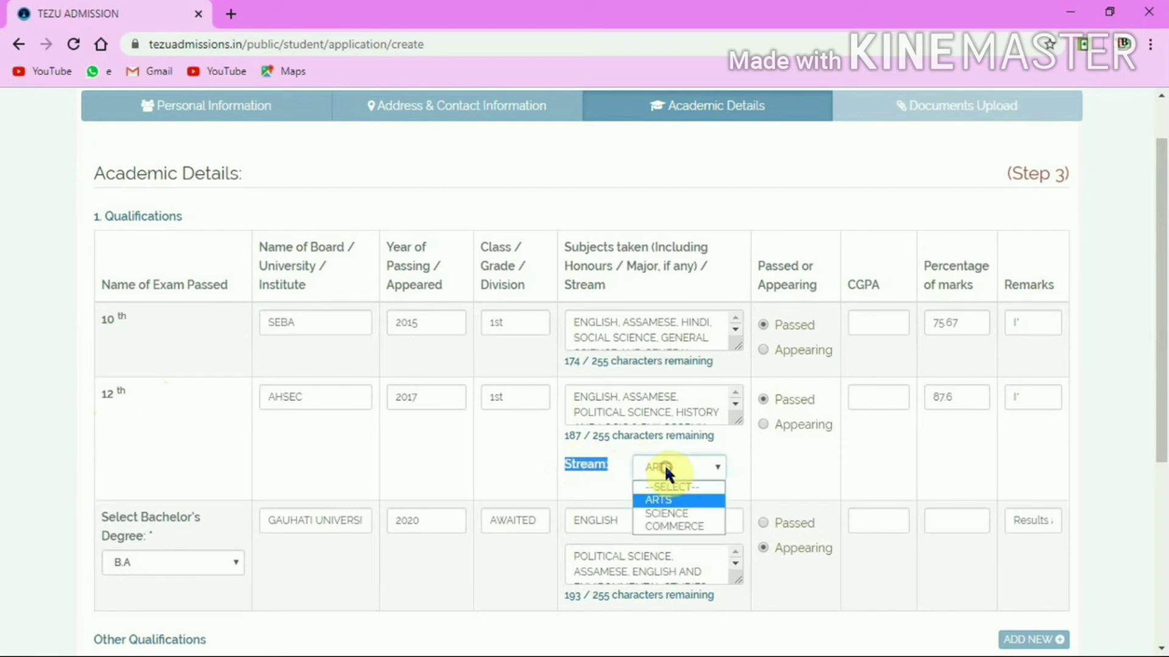
click(666, 470)
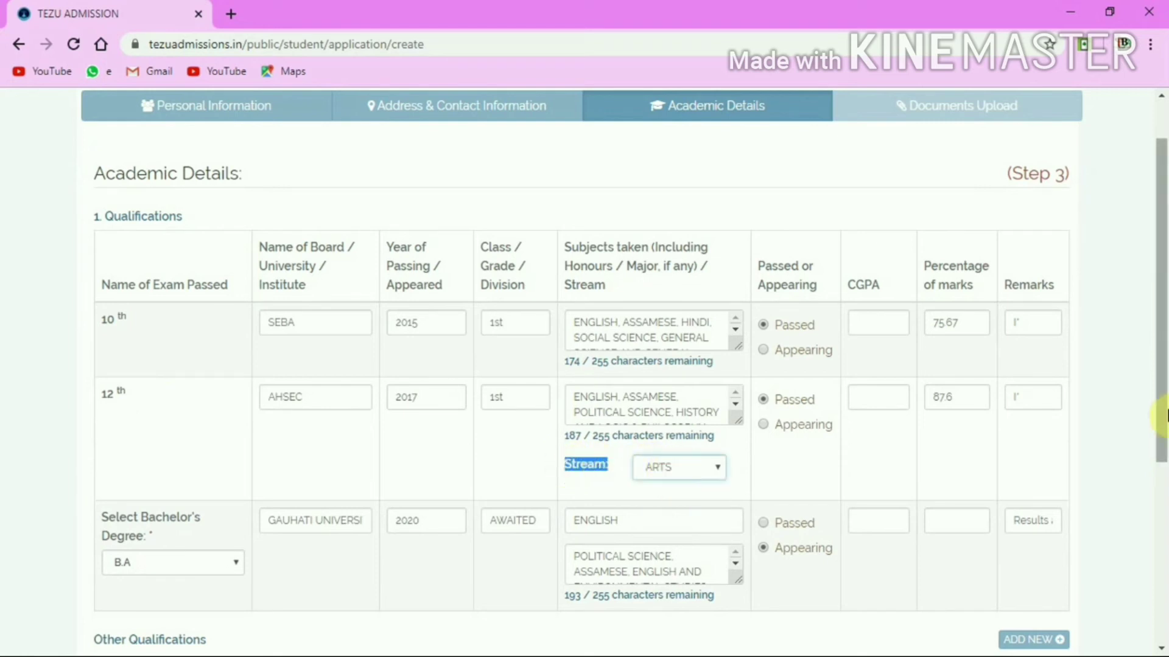
drag(1164, 437, 1162, 477)
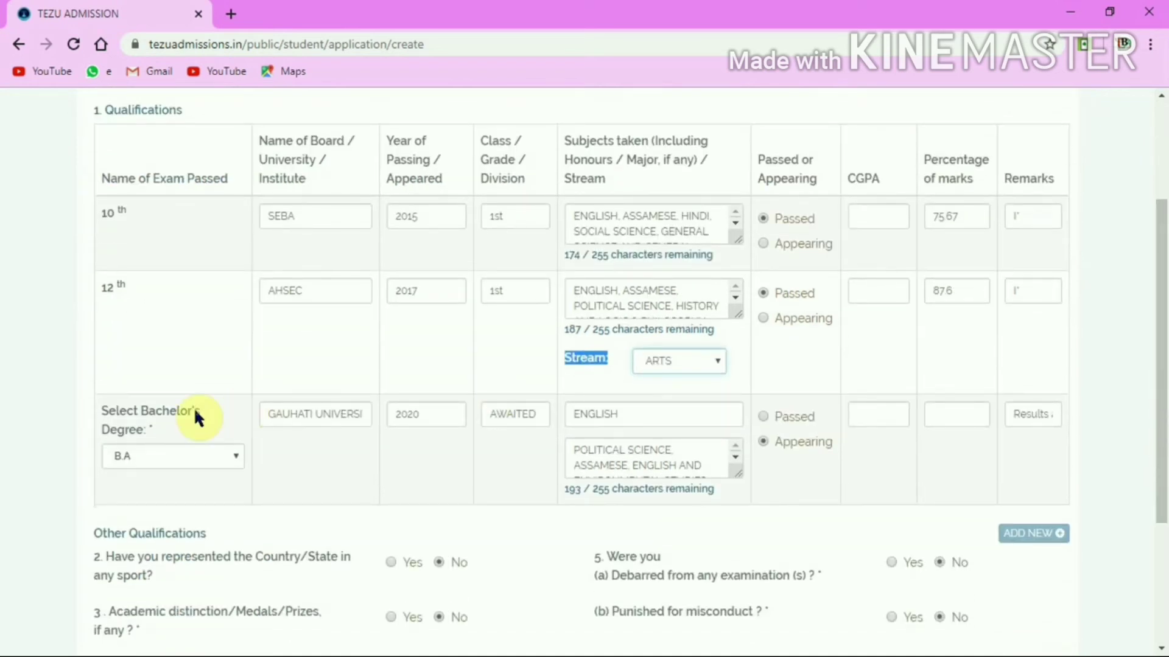
Check the bachelor's degree row: university, year of passing 2020, subject ENGLISH
drag(218, 419, 109, 410)
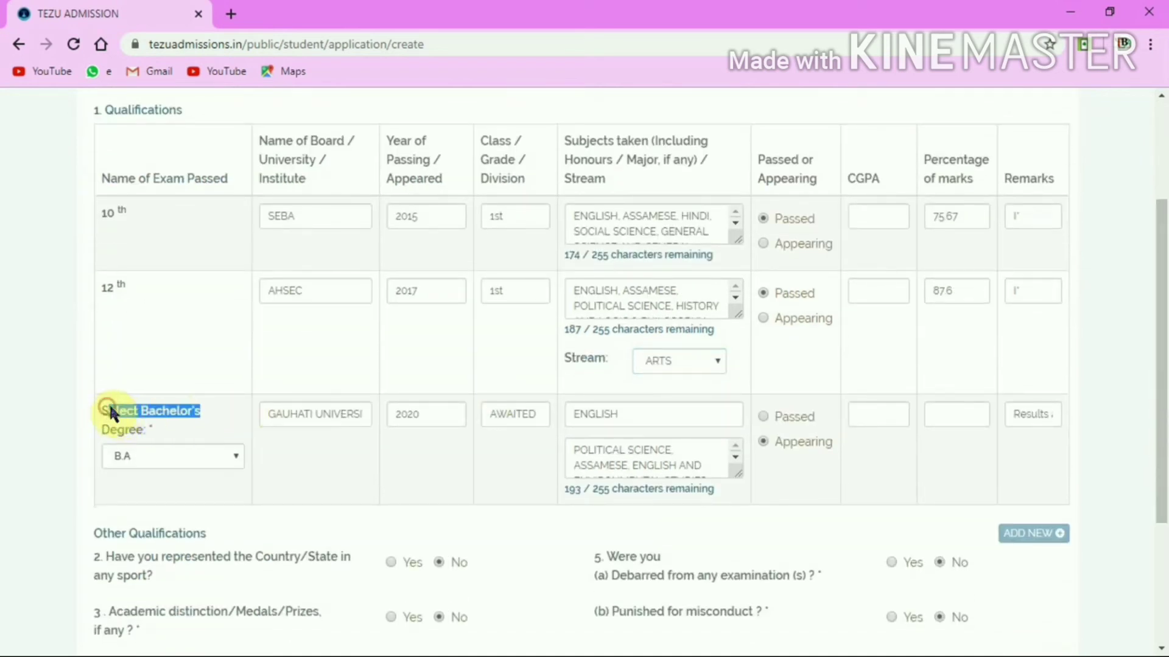
click(285, 415)
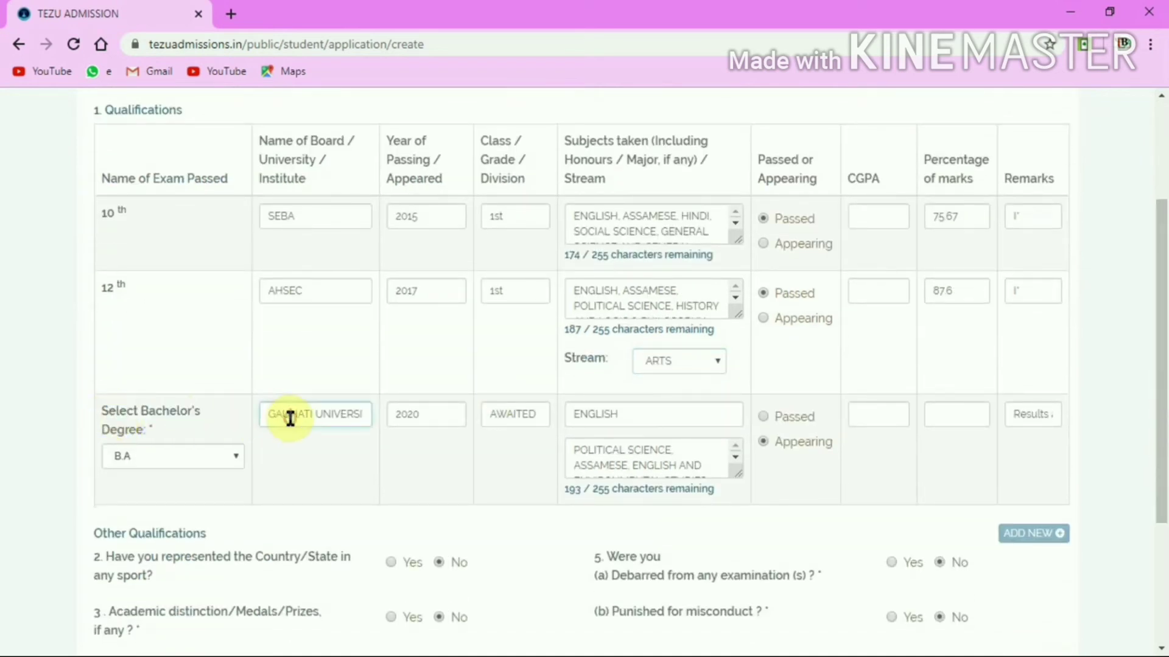
click(415, 419)
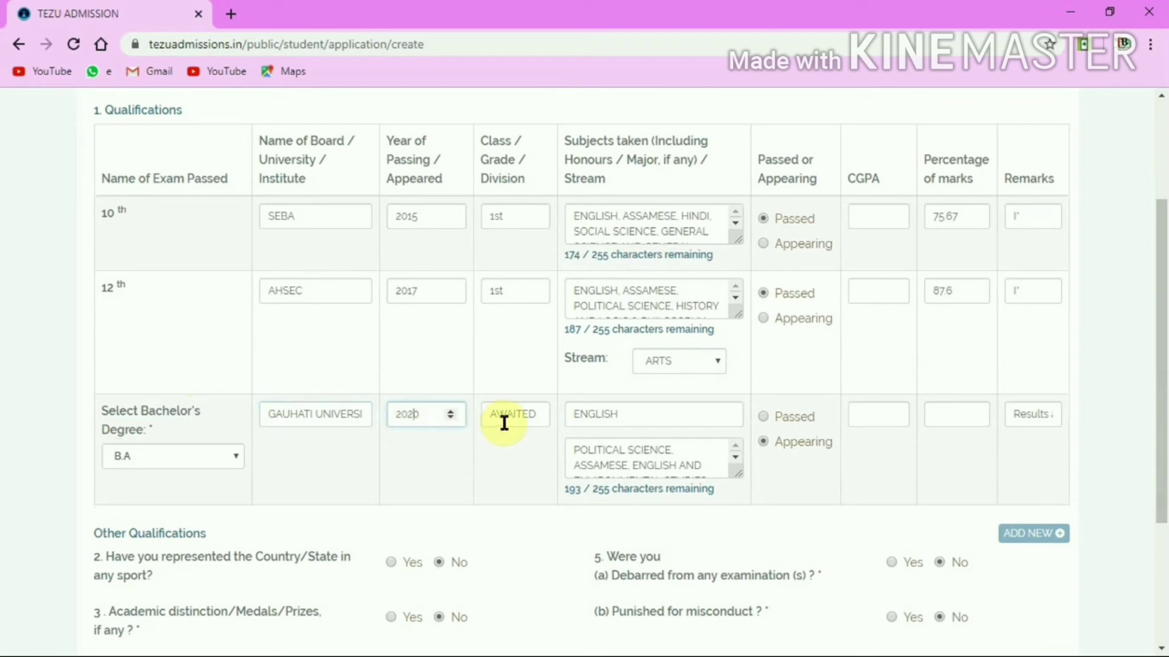
drag(481, 136, 551, 196)
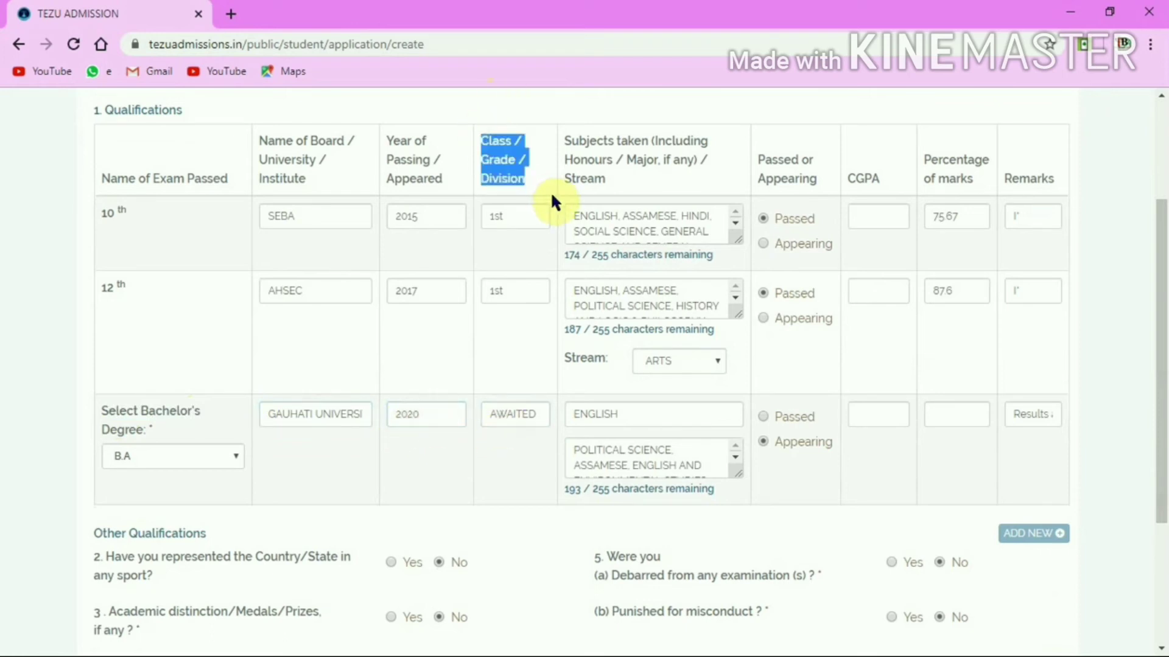
click(635, 411)
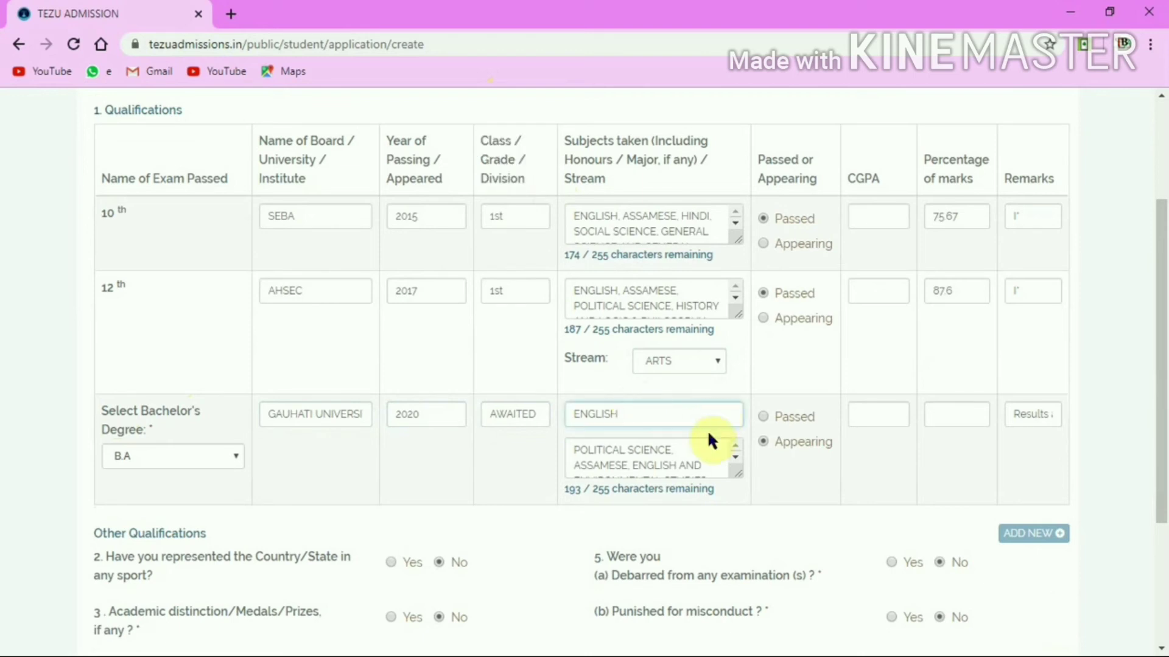
drag(721, 460, 621, 464)
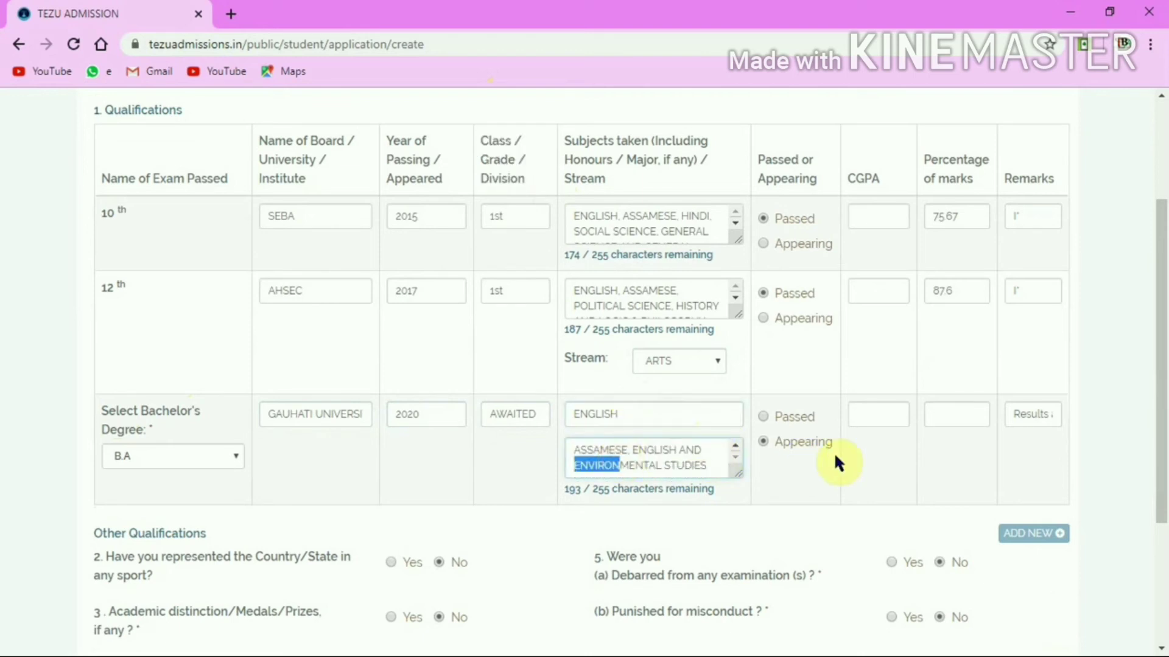
click(796, 442)
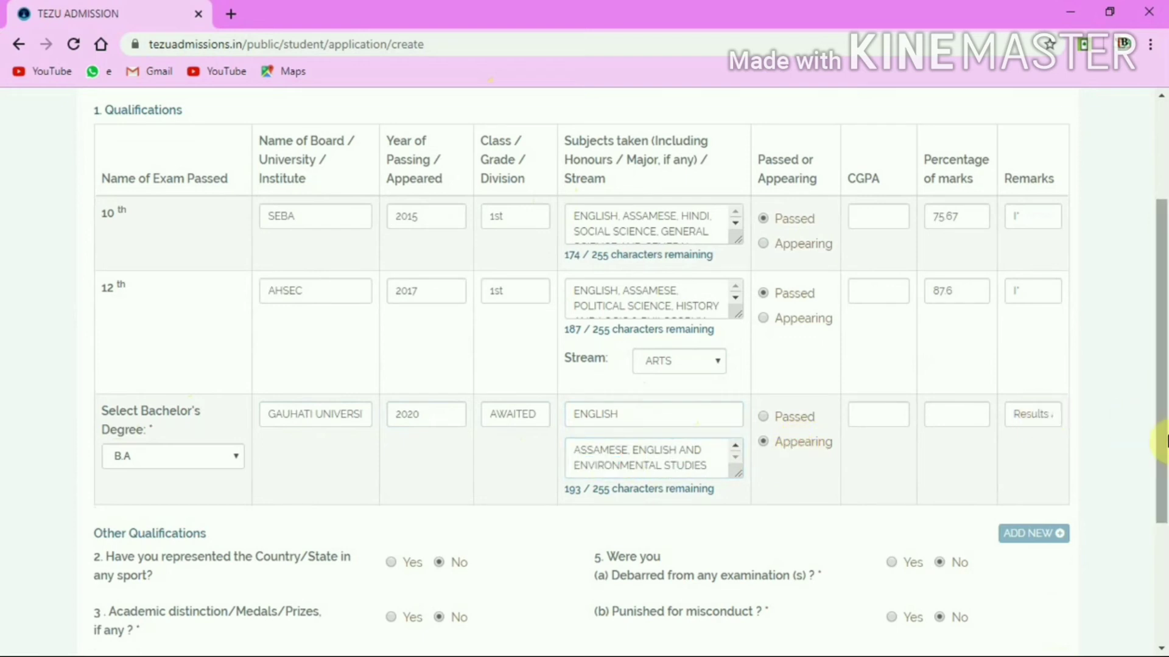
drag(1161, 457, 1161, 479)
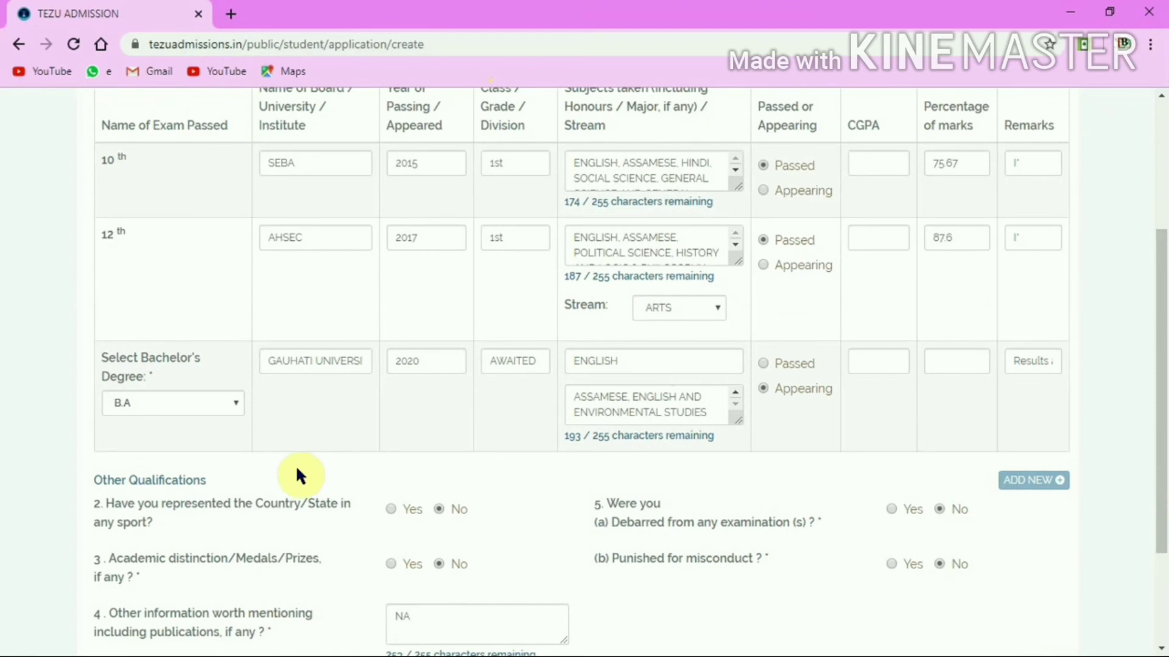
In Other Qualifications, answer Yes to academic distinction/medals/prizes
drag(100, 481, 275, 482)
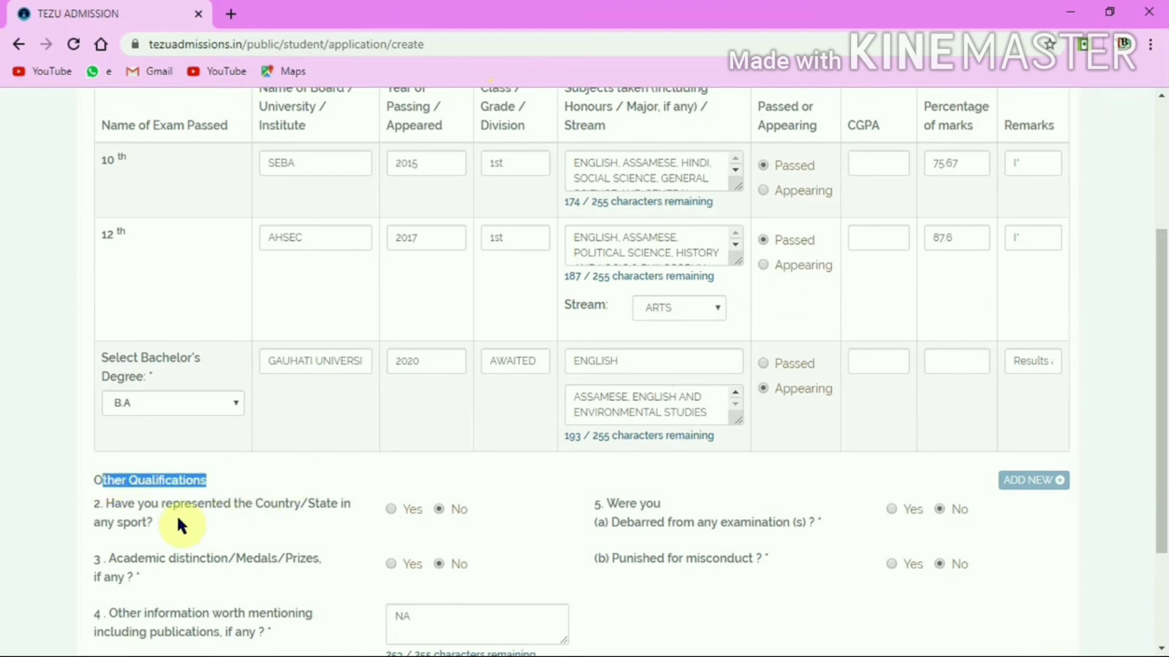
mouse_move(177, 514)
mouse_down()
mouse_move(115, 501)
mouse_move(158, 514)
mouse_up()
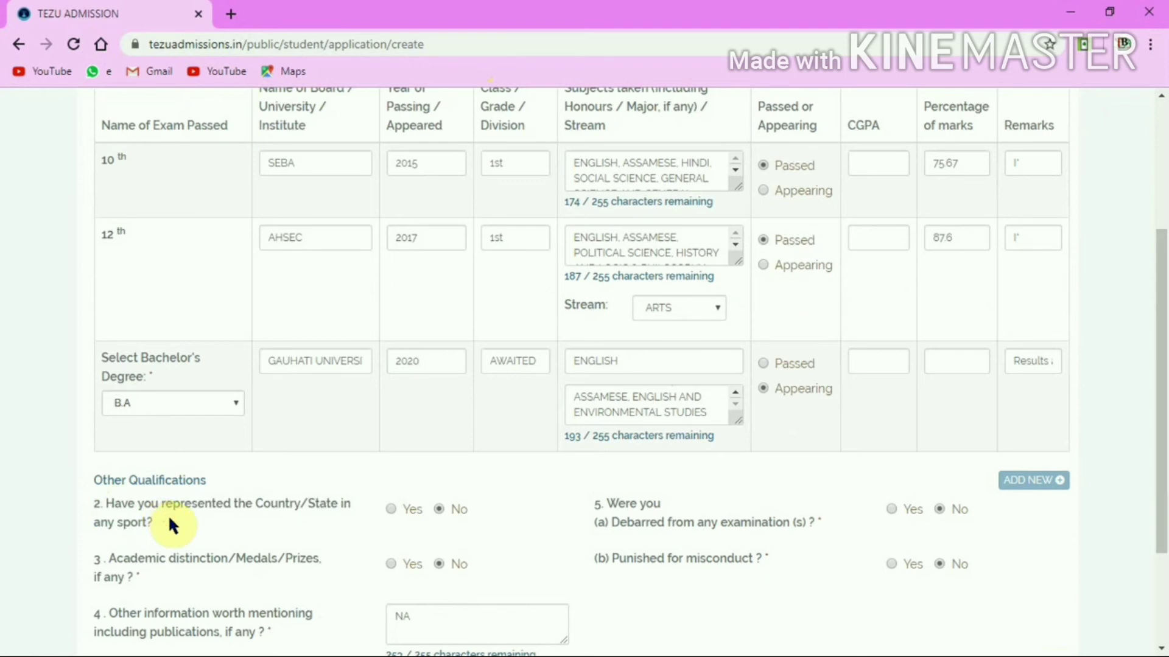
drag(146, 575, 111, 555)
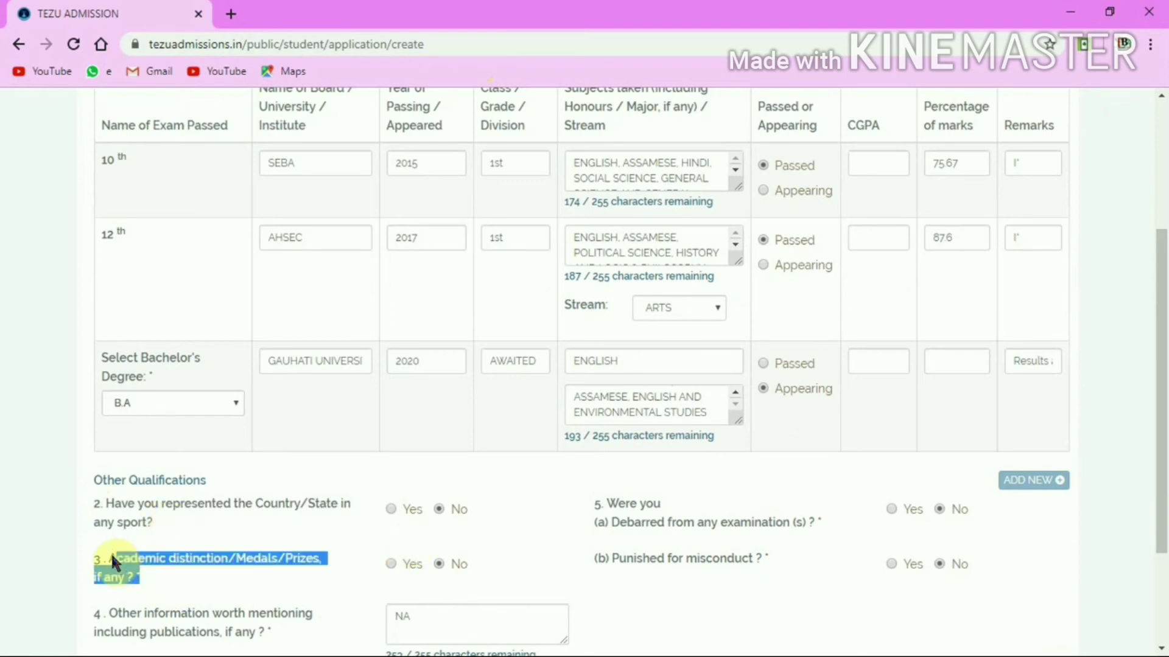
click(142, 577)
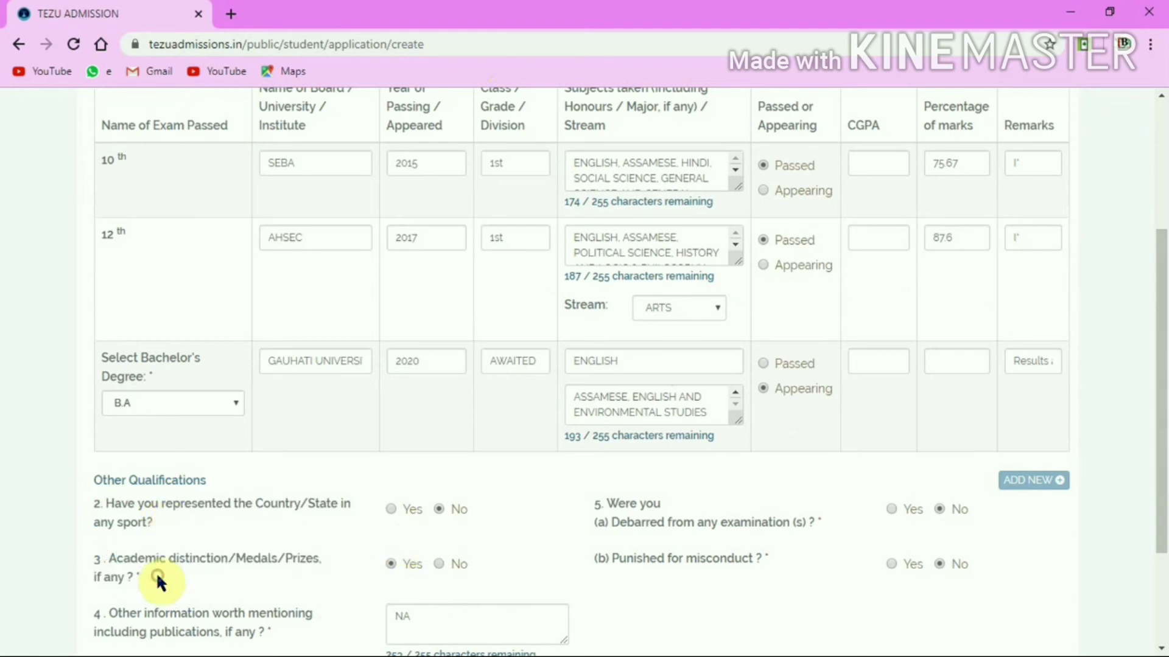
drag(1165, 462, 1005, 518)
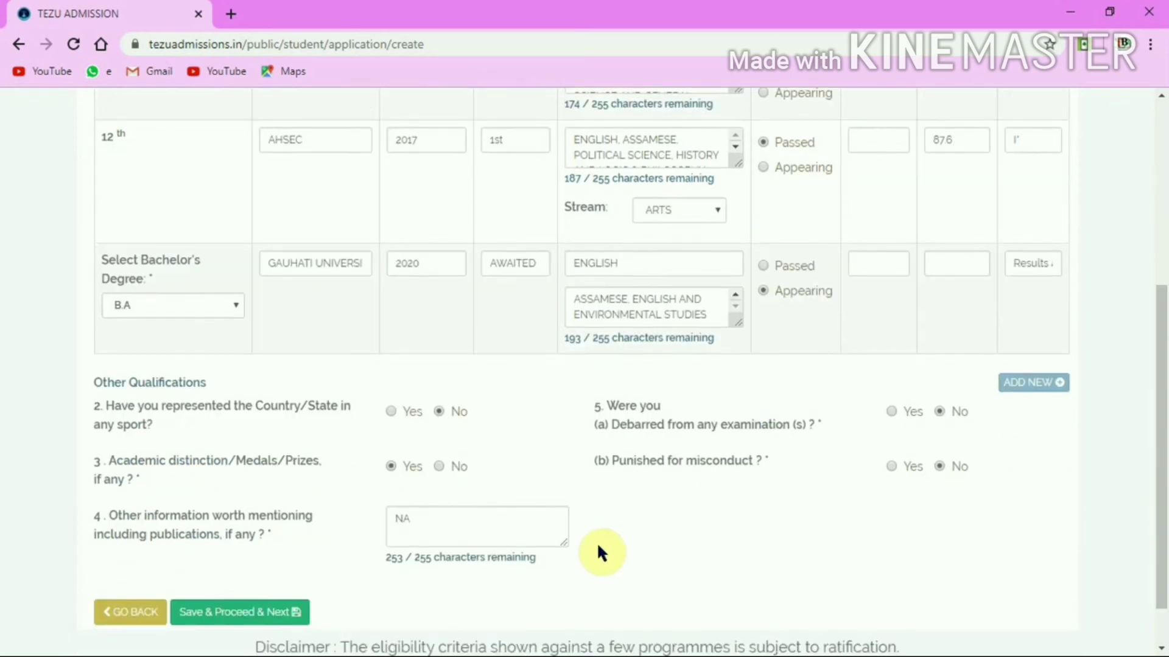
mouse_move(268, 539)
mouse_down()
mouse_move(116, 516)
mouse_move(194, 528)
mouse_up()
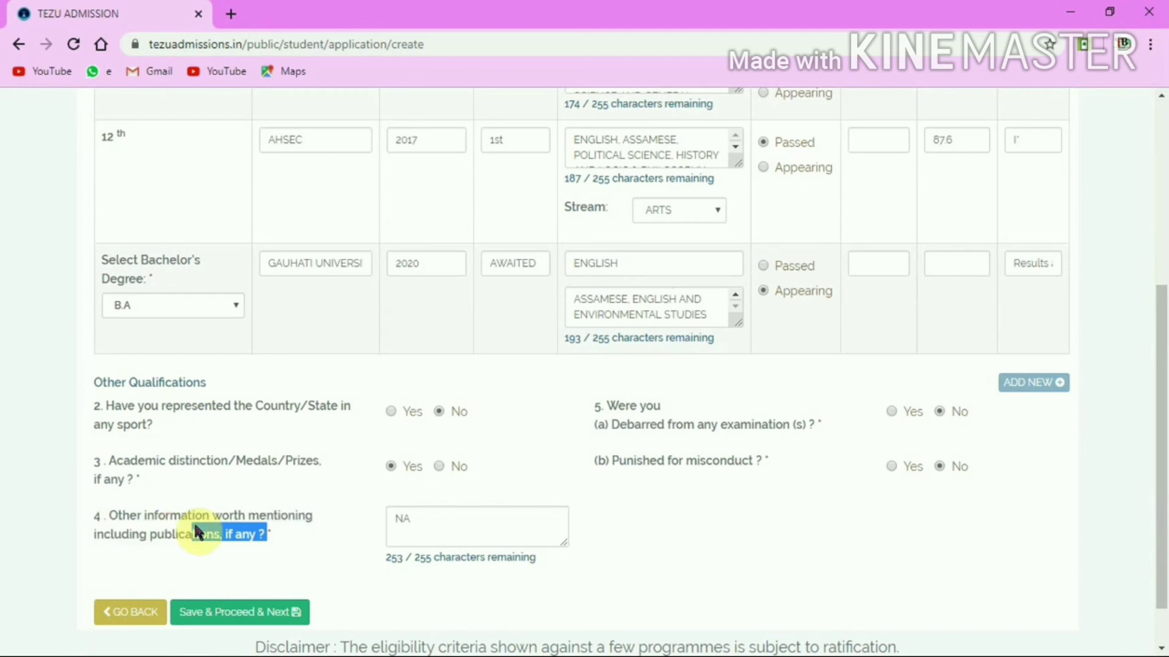
click(278, 535)
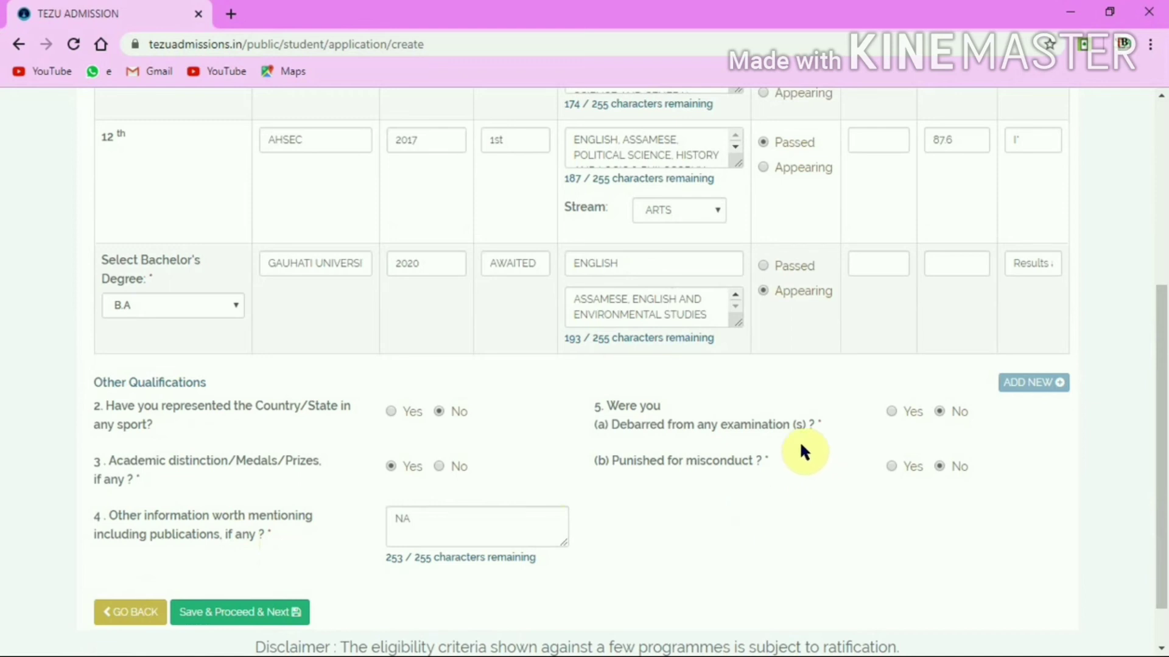
Toggle the debarment answer to Yes and back to No, then save Step 3
click(812, 421)
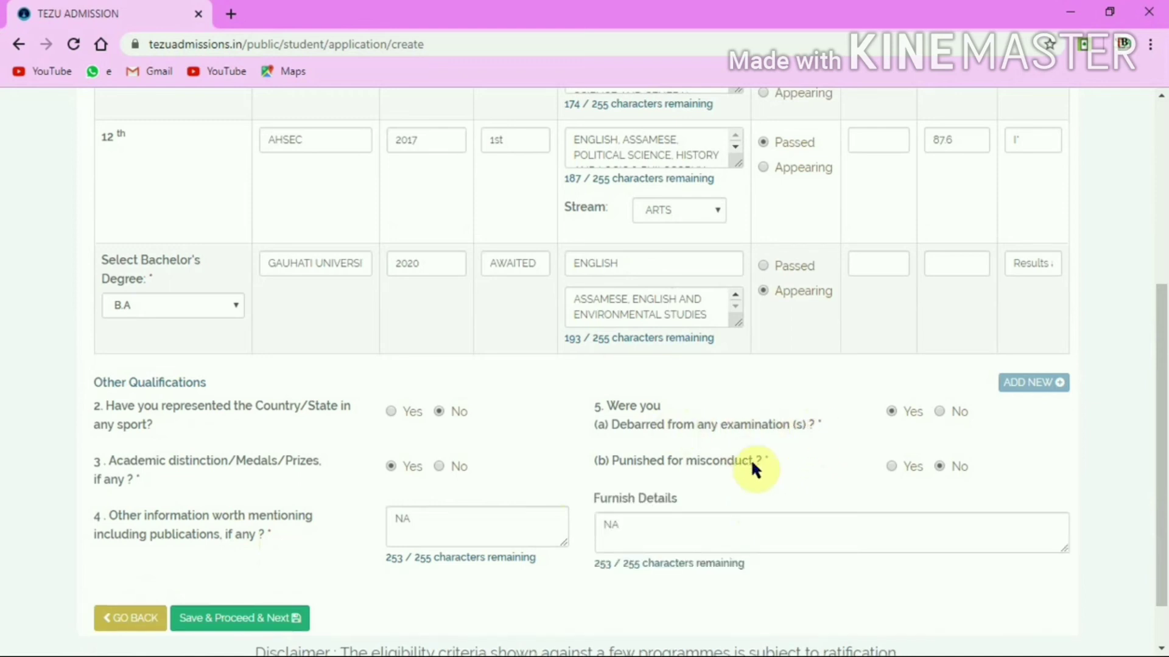
drag(743, 463, 604, 410)
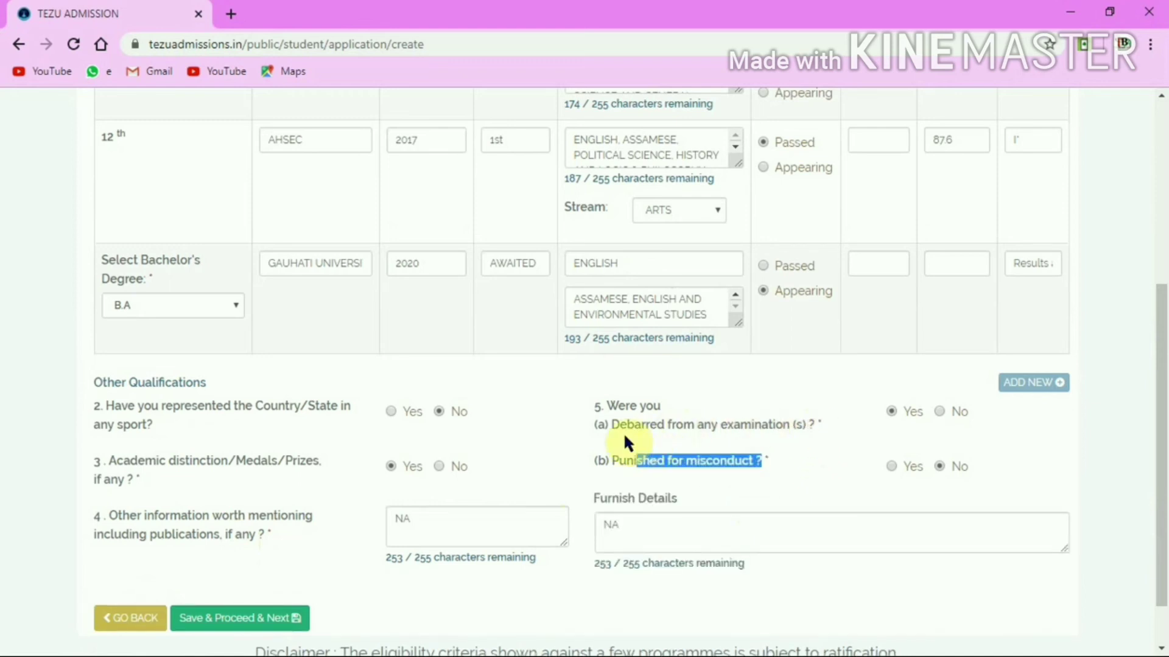
click(807, 484)
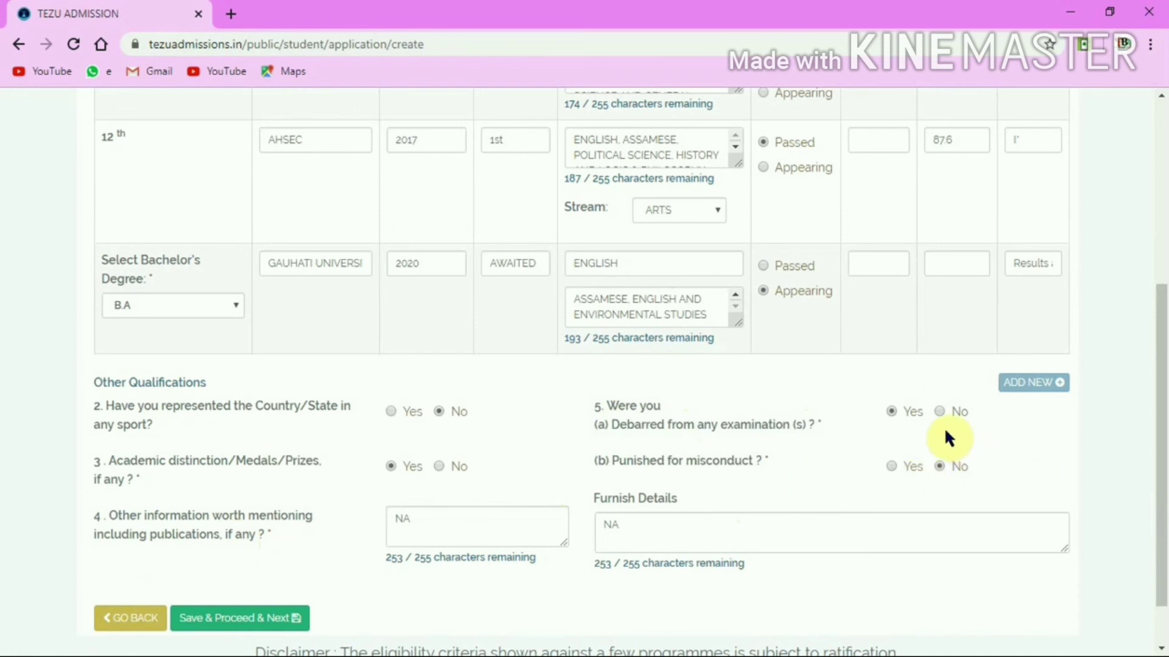
click(943, 408)
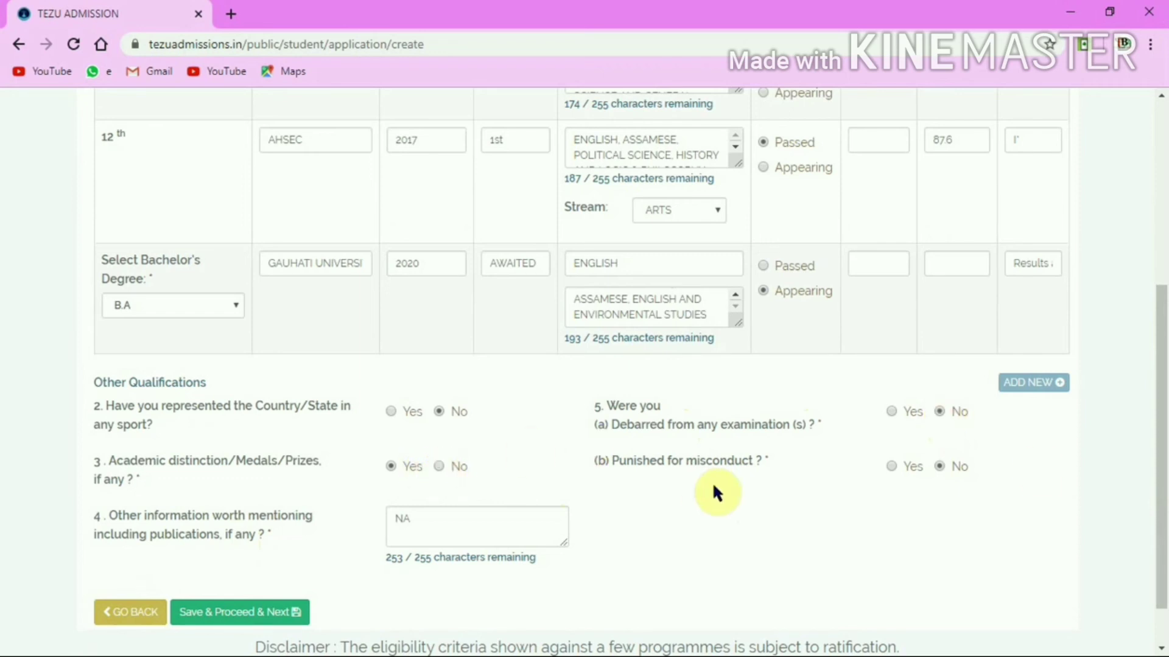
drag(1162, 478, 1162, 509)
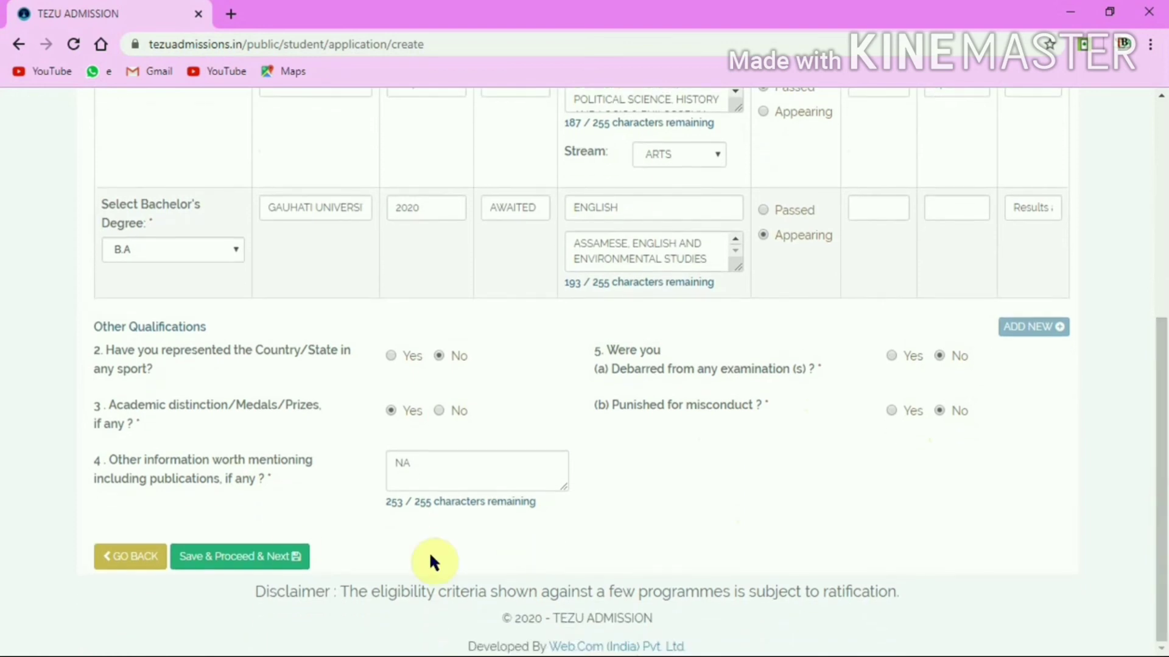
click(253, 560)
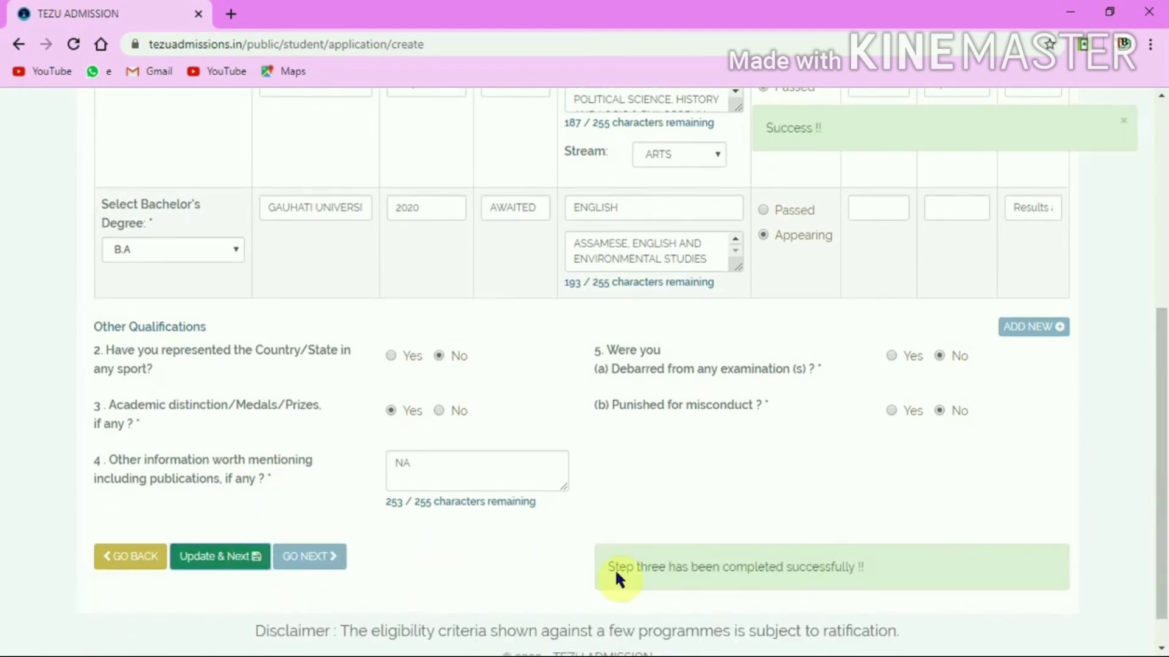
drag(875, 578, 338, 558)
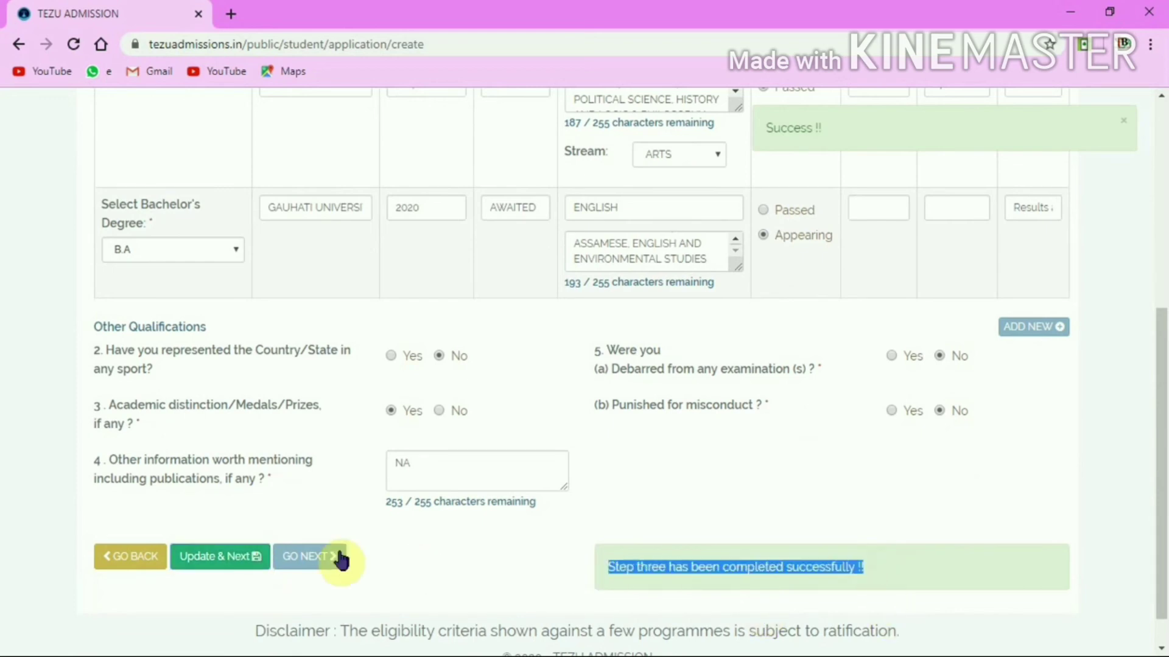
Continue to Step 4 and review the PRC, GATE, NET/SLET and passport photo requirements
click(301, 557)
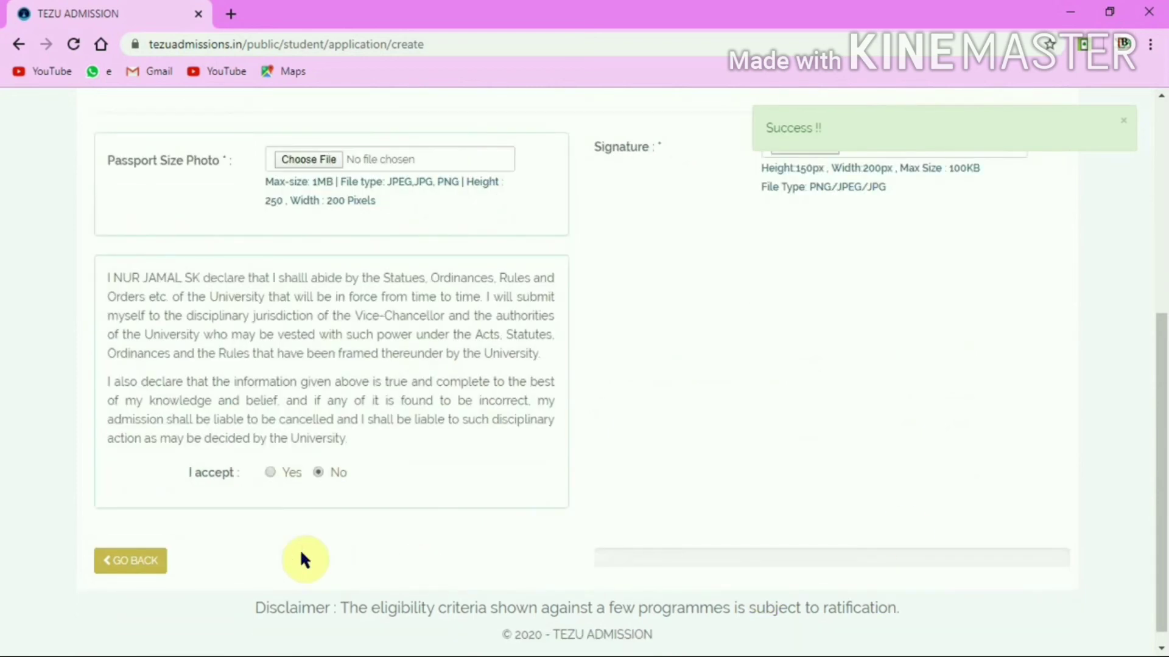
mouse_move(1163, 509)
mouse_down()
mouse_move(1165, 322)
mouse_move(1165, 335)
mouse_up()
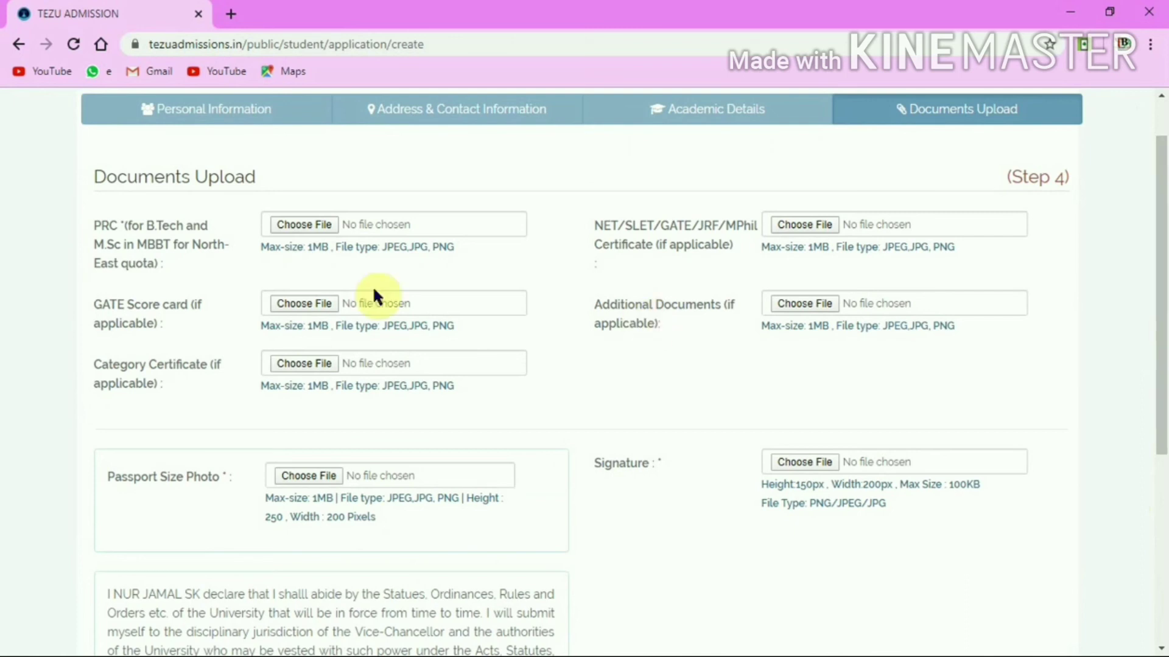
click(126, 225)
drag(126, 224, 202, 259)
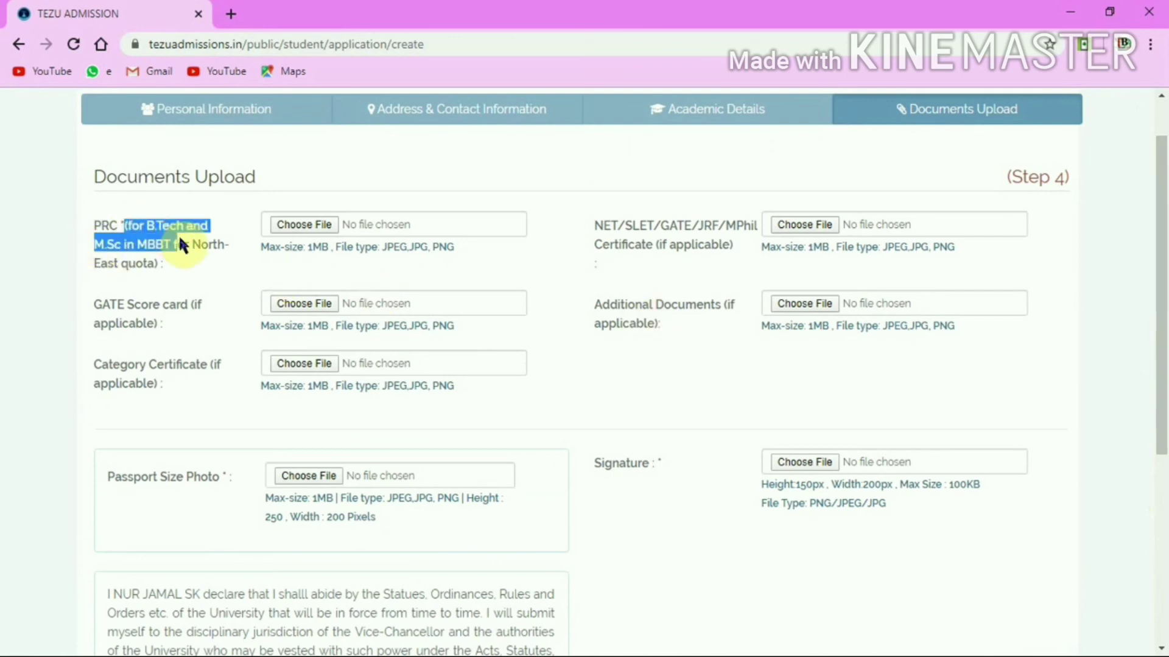
click(204, 248)
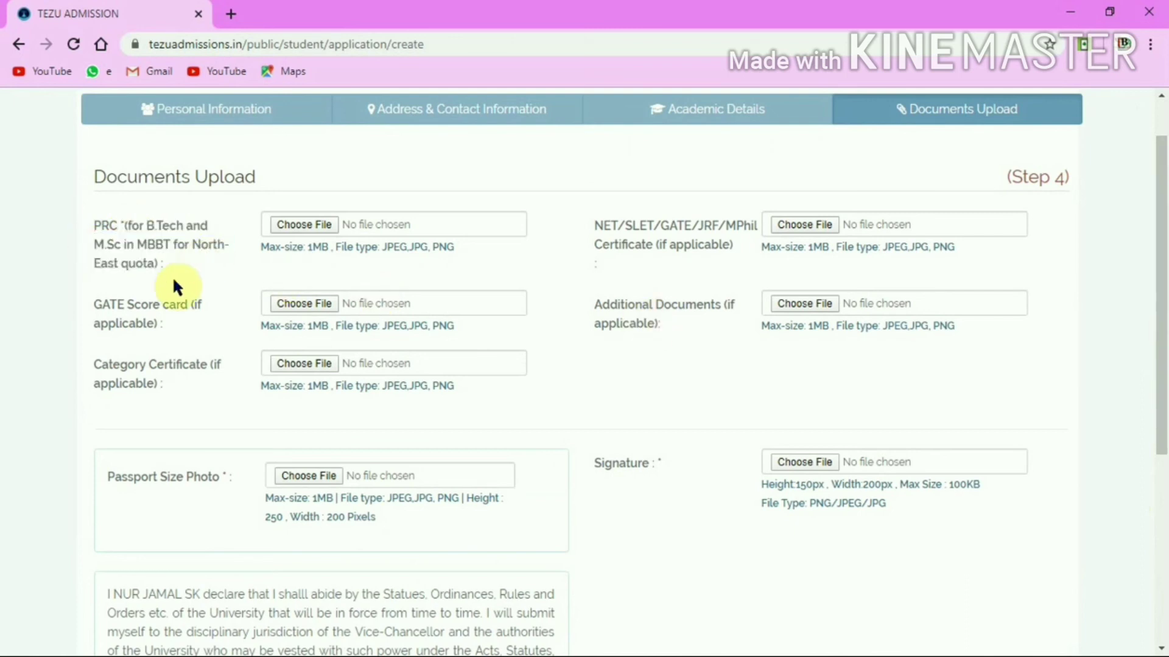
click(122, 296)
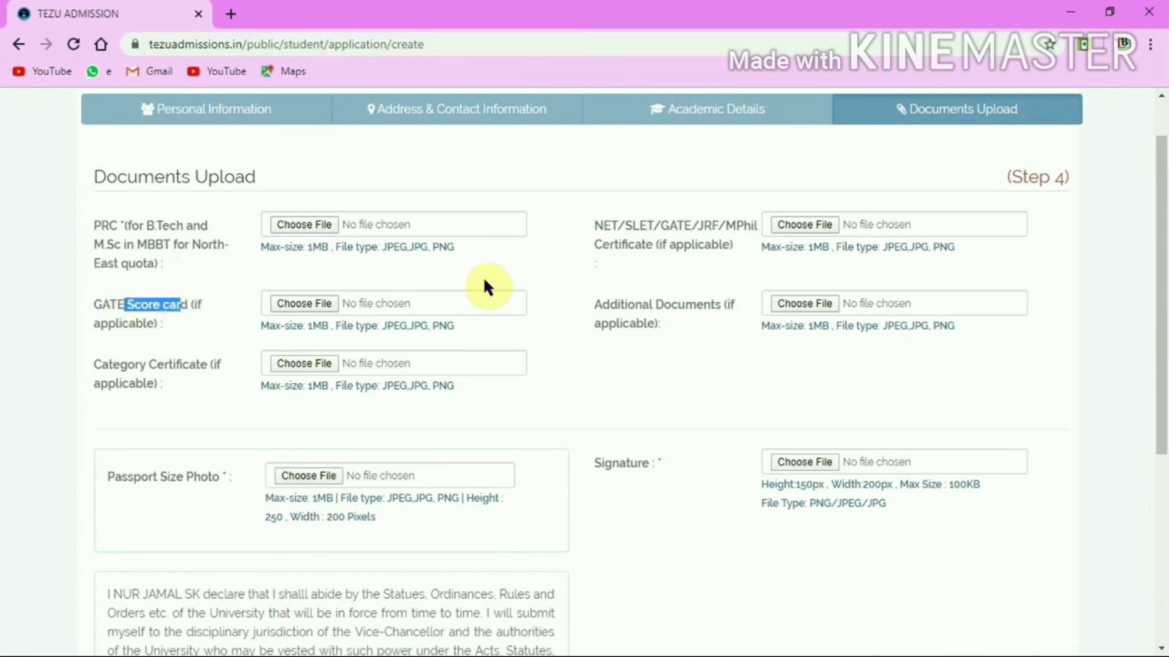
drag(639, 226, 696, 223)
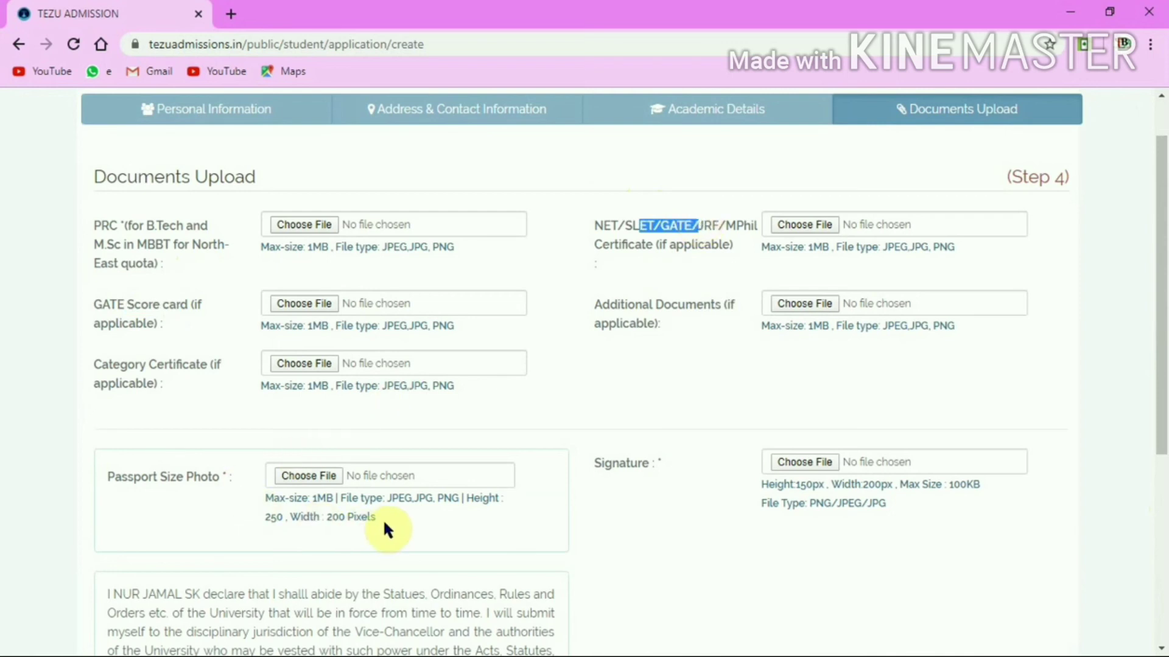
drag(383, 518, 264, 498)
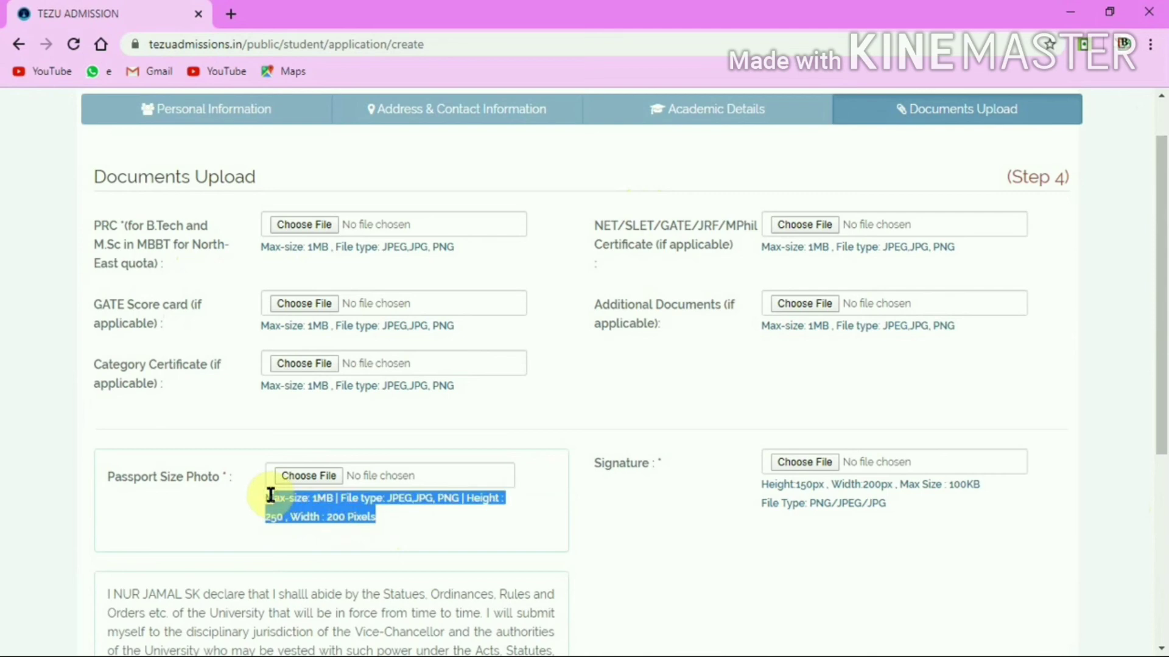
Attach the passport photo image, tick the declaration, and submit Step 4
click(305, 477)
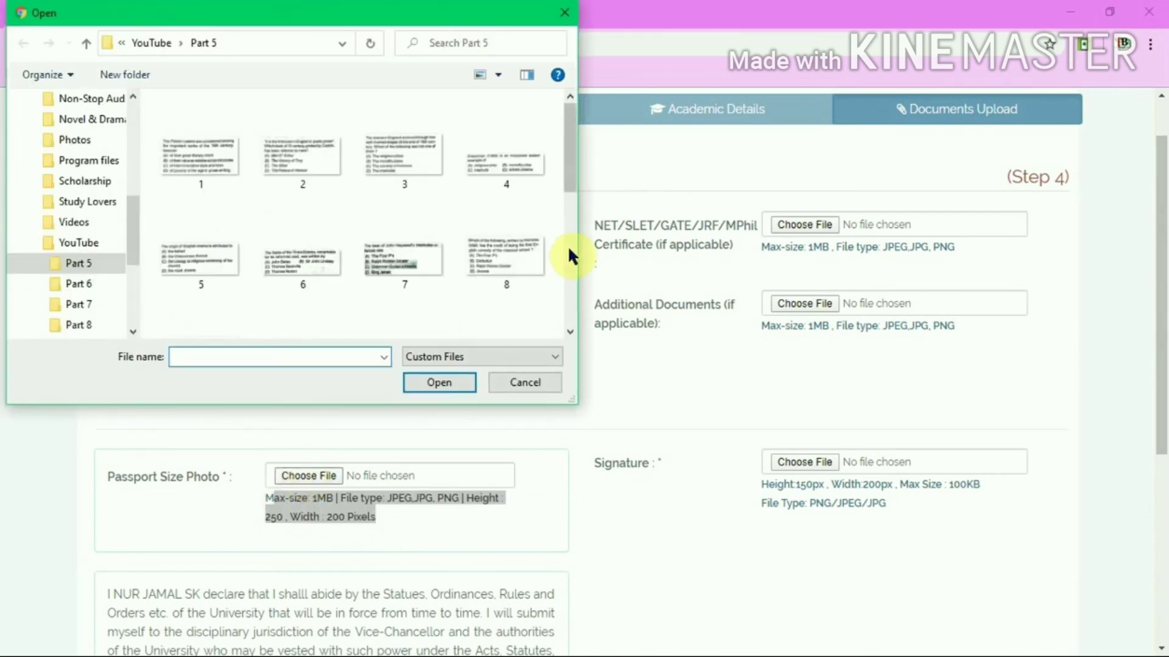
drag(569, 186, 570, 263)
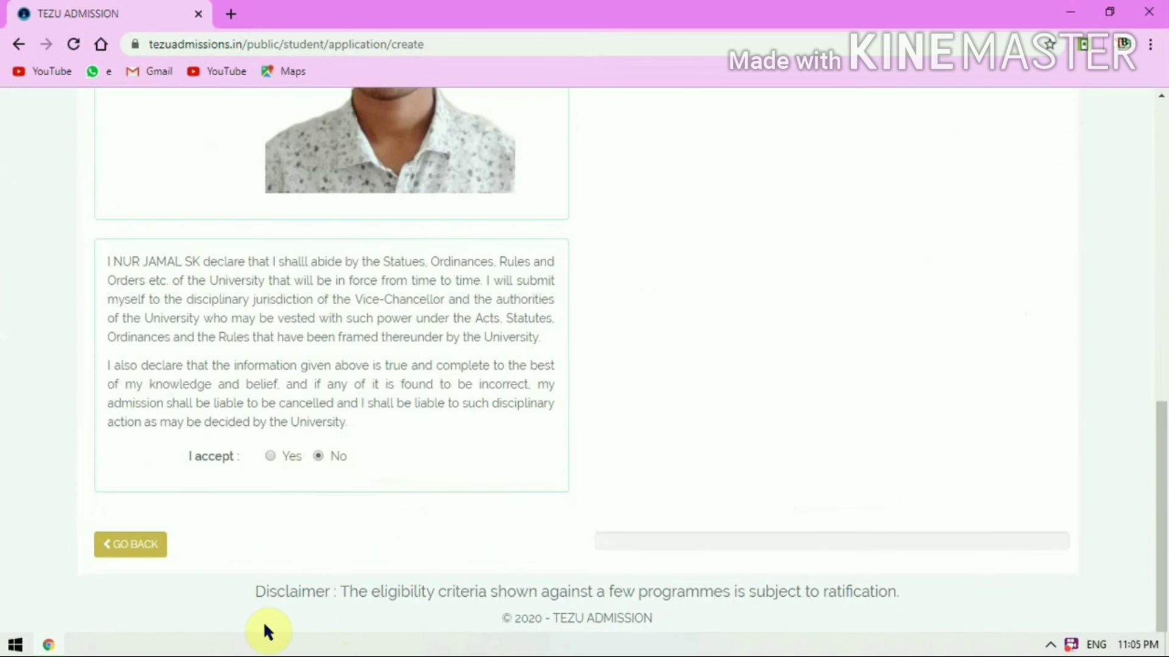
click(271, 457)
click(210, 553)
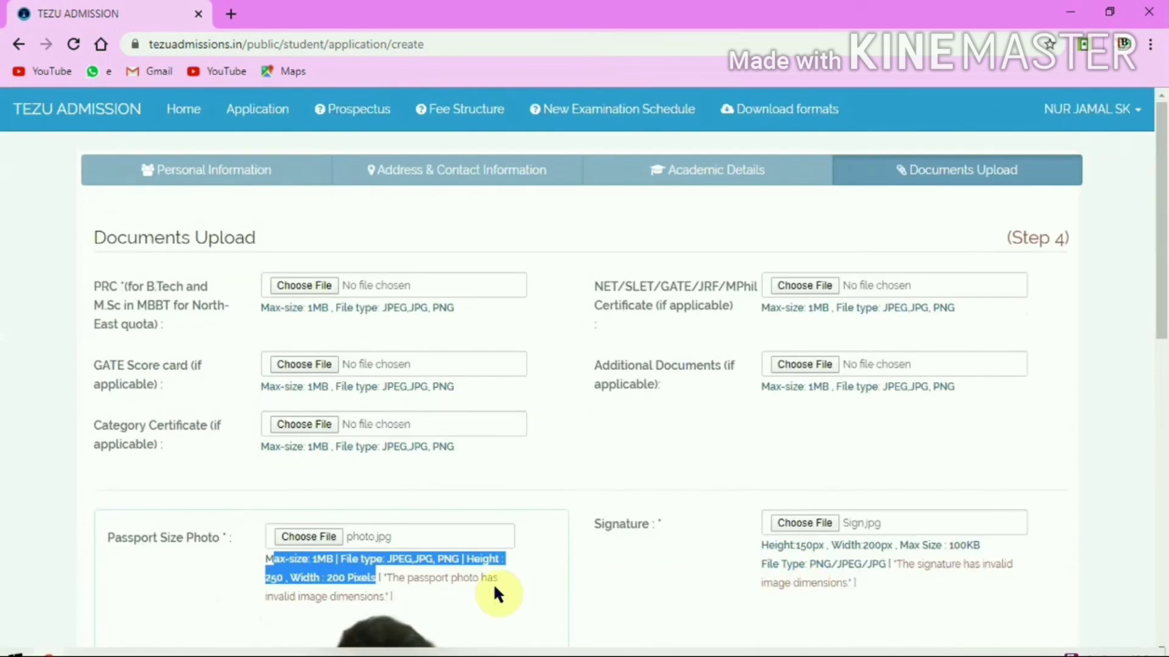
drag(425, 592, 370, 576)
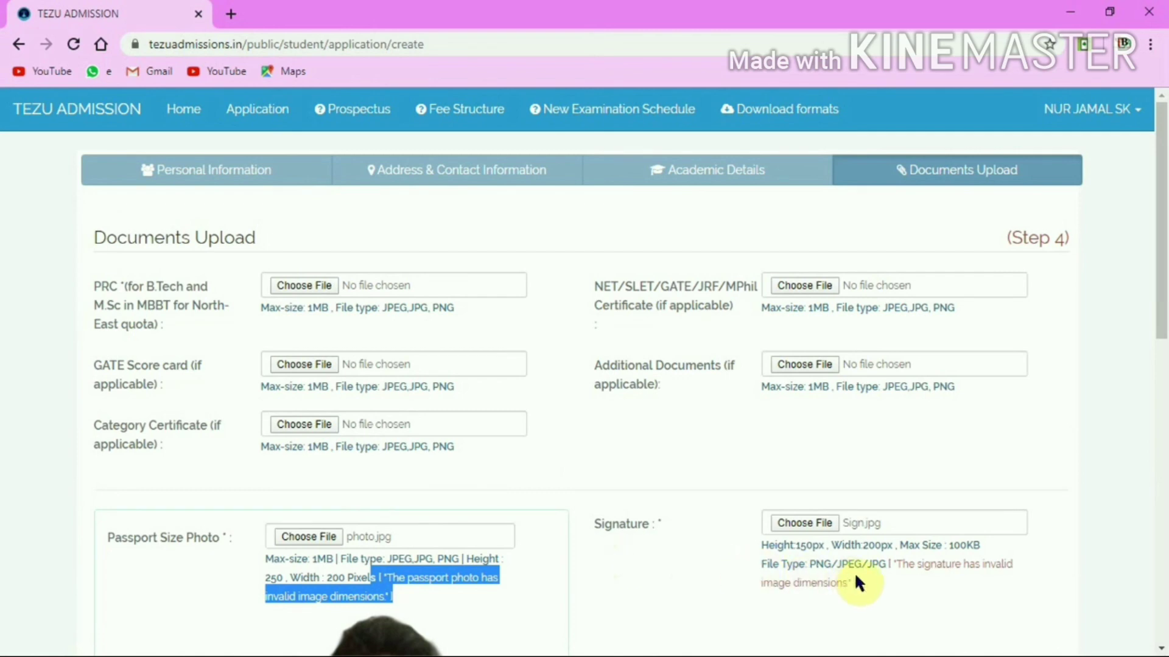
drag(856, 585, 895, 564)
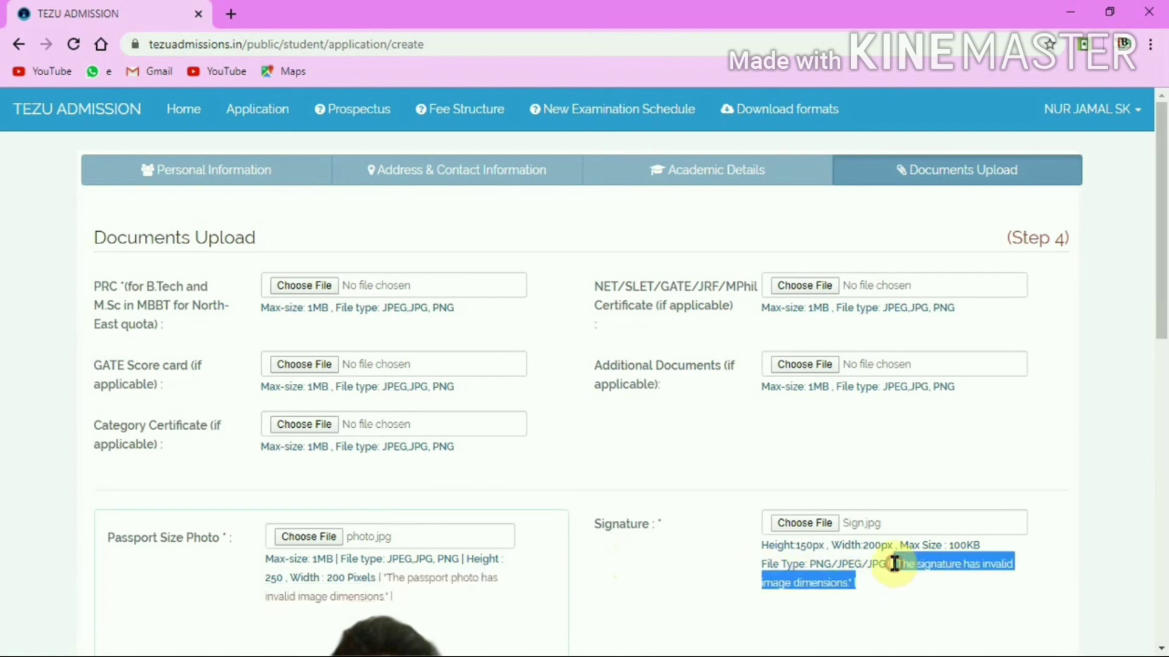
drag(899, 546, 995, 539)
drag(764, 565, 889, 564)
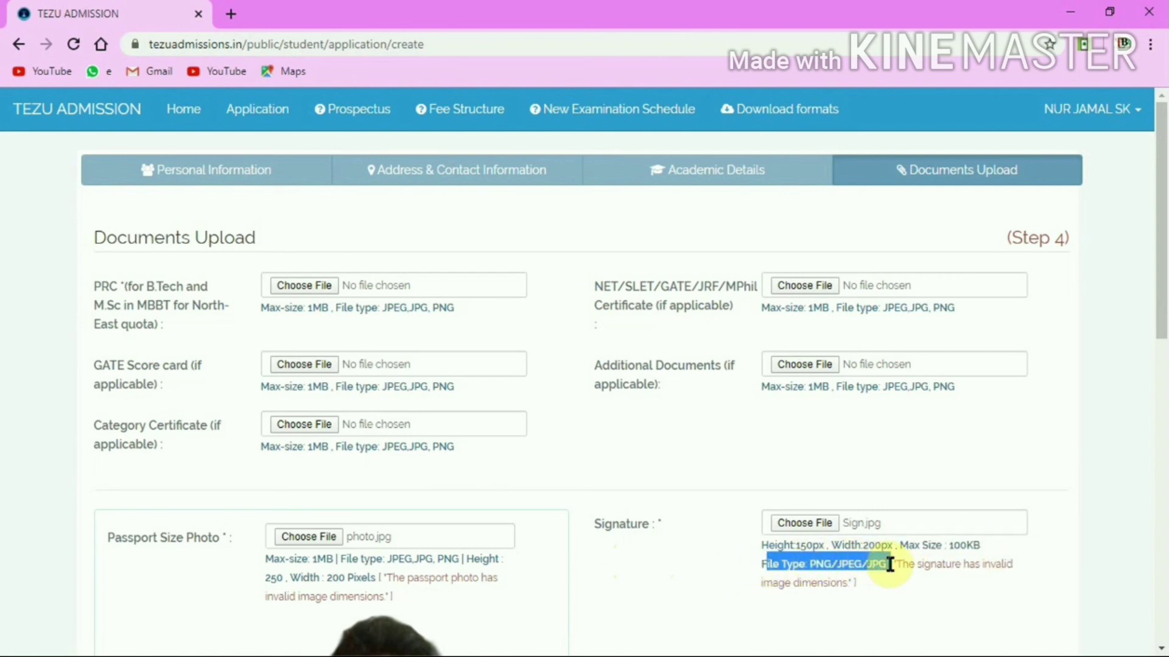
scroll(889, 564, down, 5)
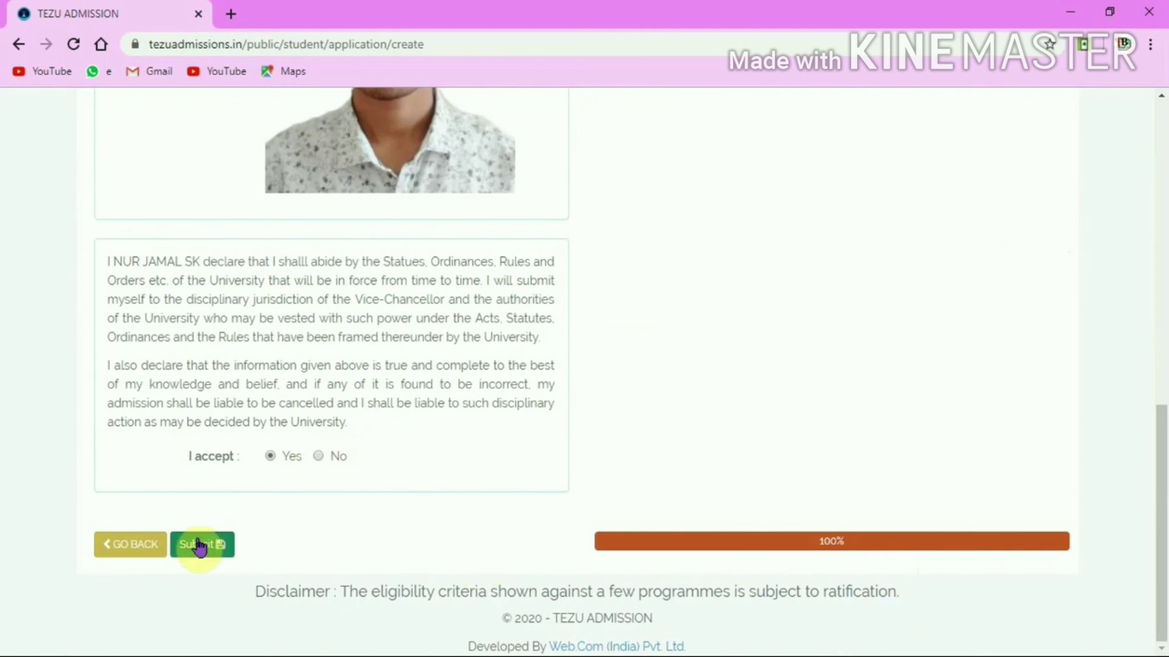